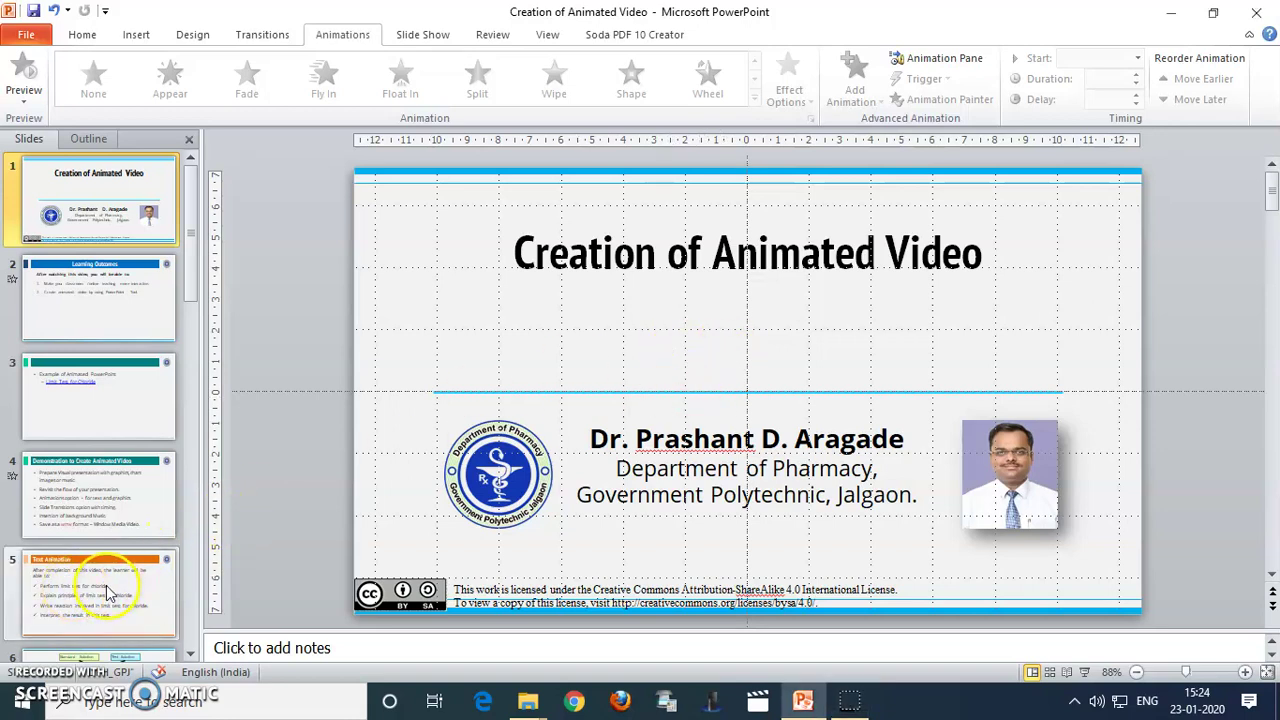
# - Open slide 5, 'Text Animation', with its learning-outcome bullets for editing
pyautogui.click(104, 588)
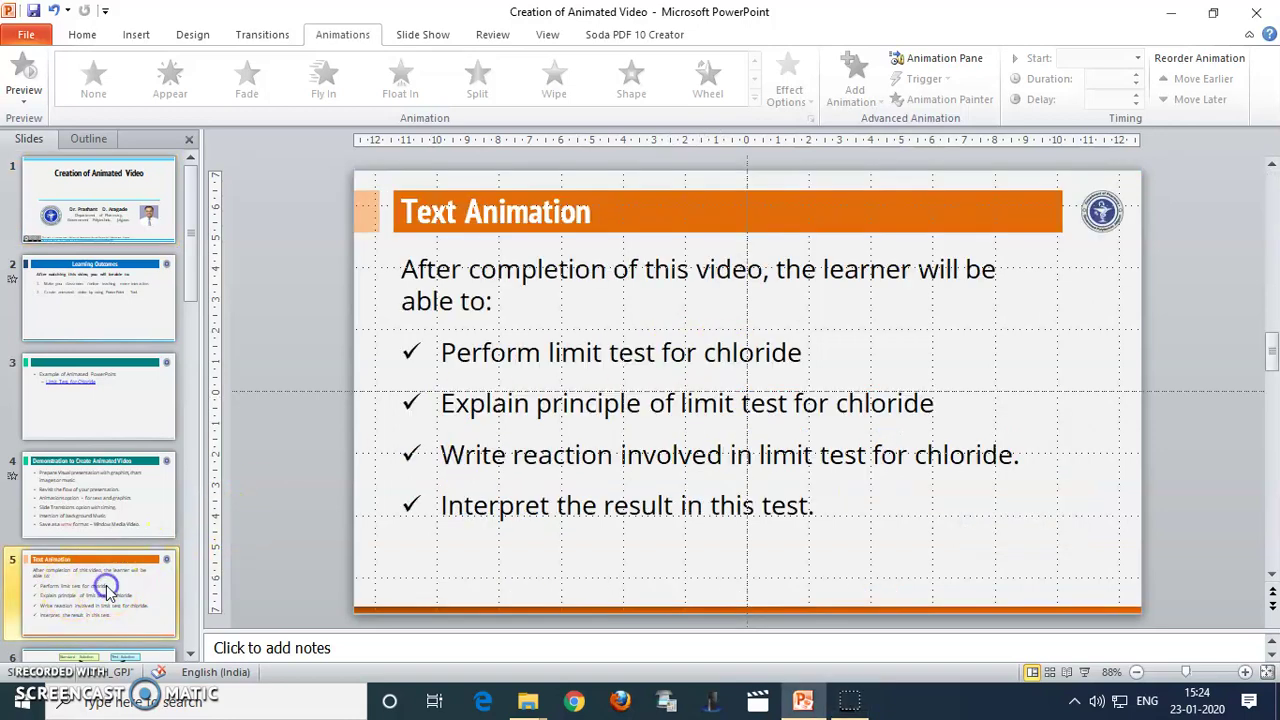
# - Apply Appear to the slide 5 bullet text box and expand its five entries in the Animation Pane
pyautogui.click(623, 373)
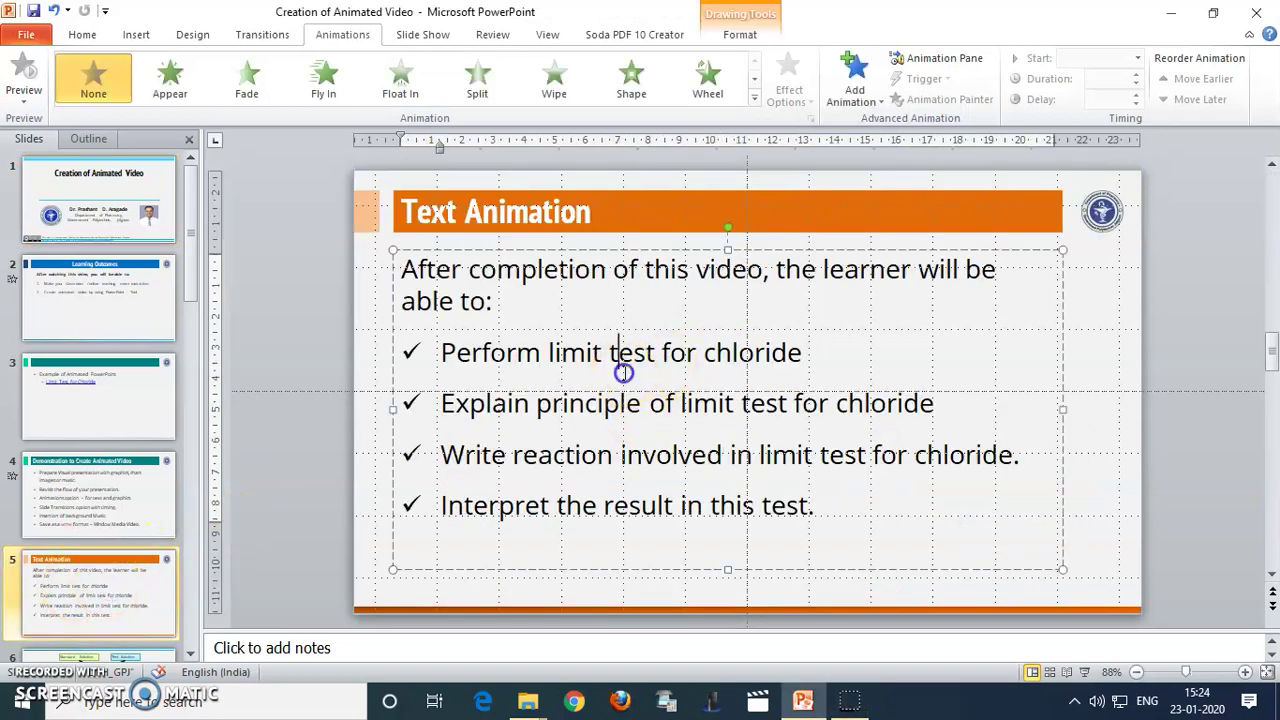
pyautogui.click(565, 250)
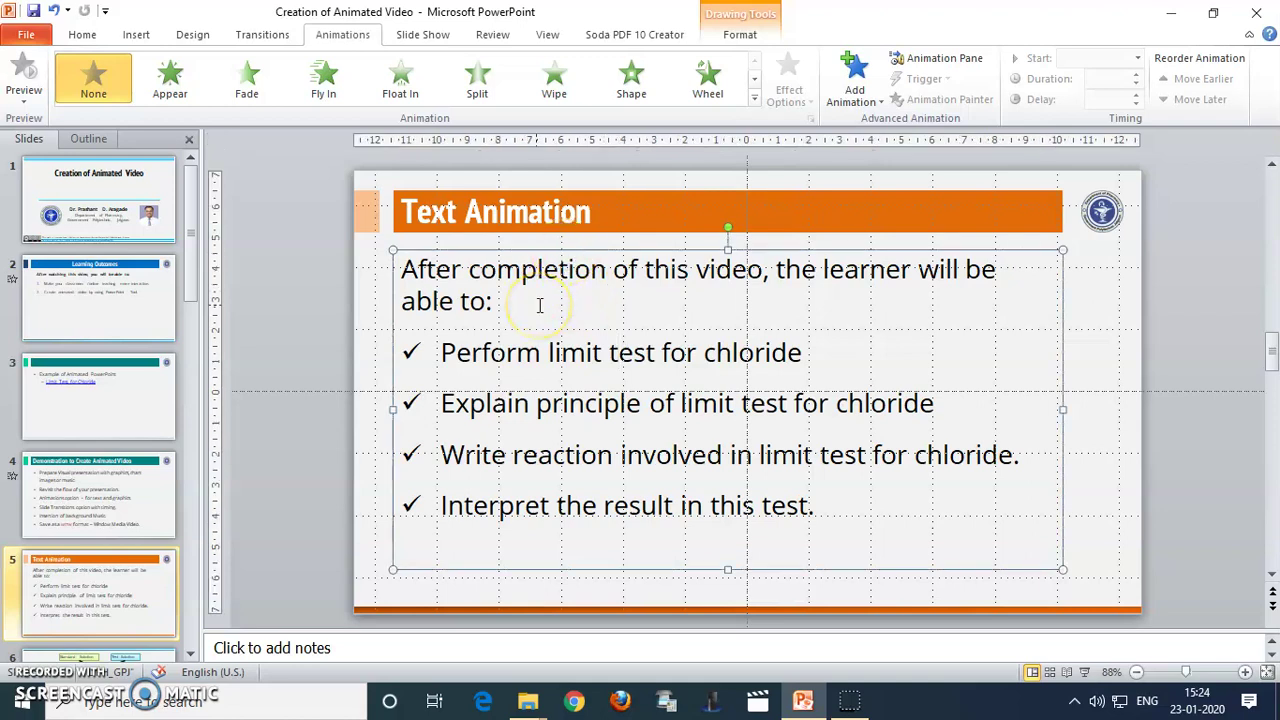
pyautogui.click(334, 30)
pyautogui.click(171, 88)
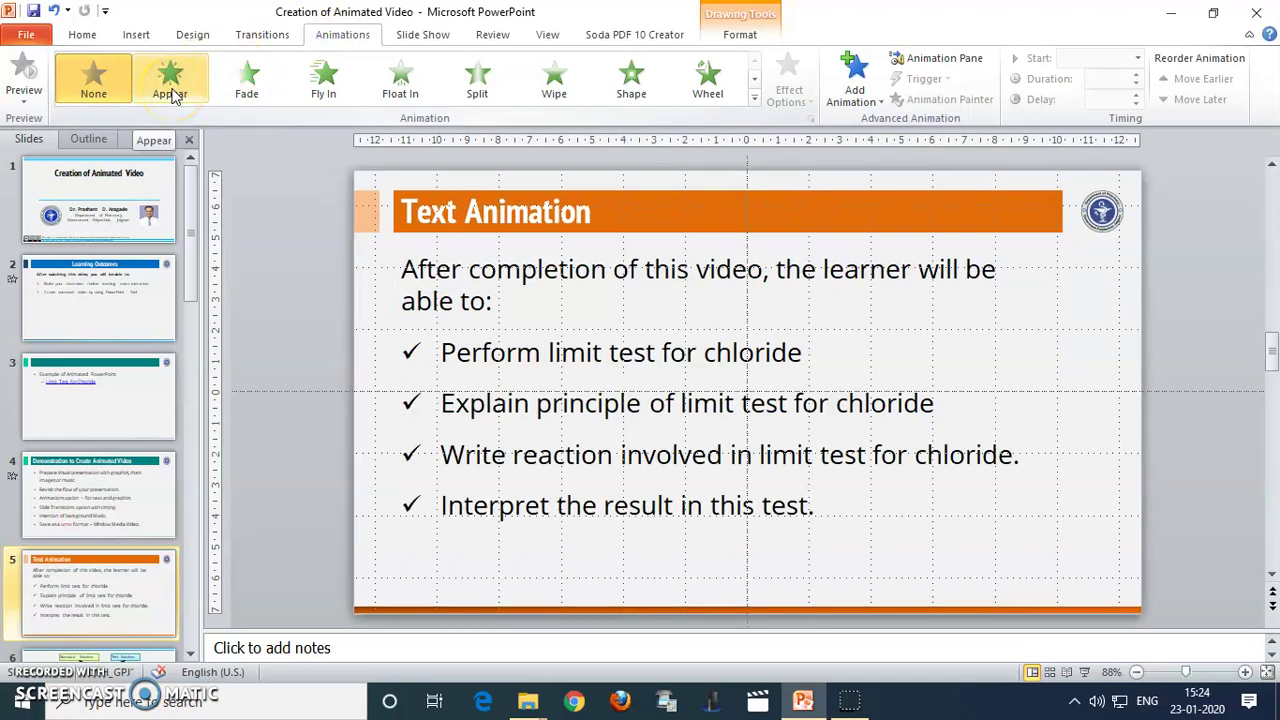
pyautogui.click(172, 92)
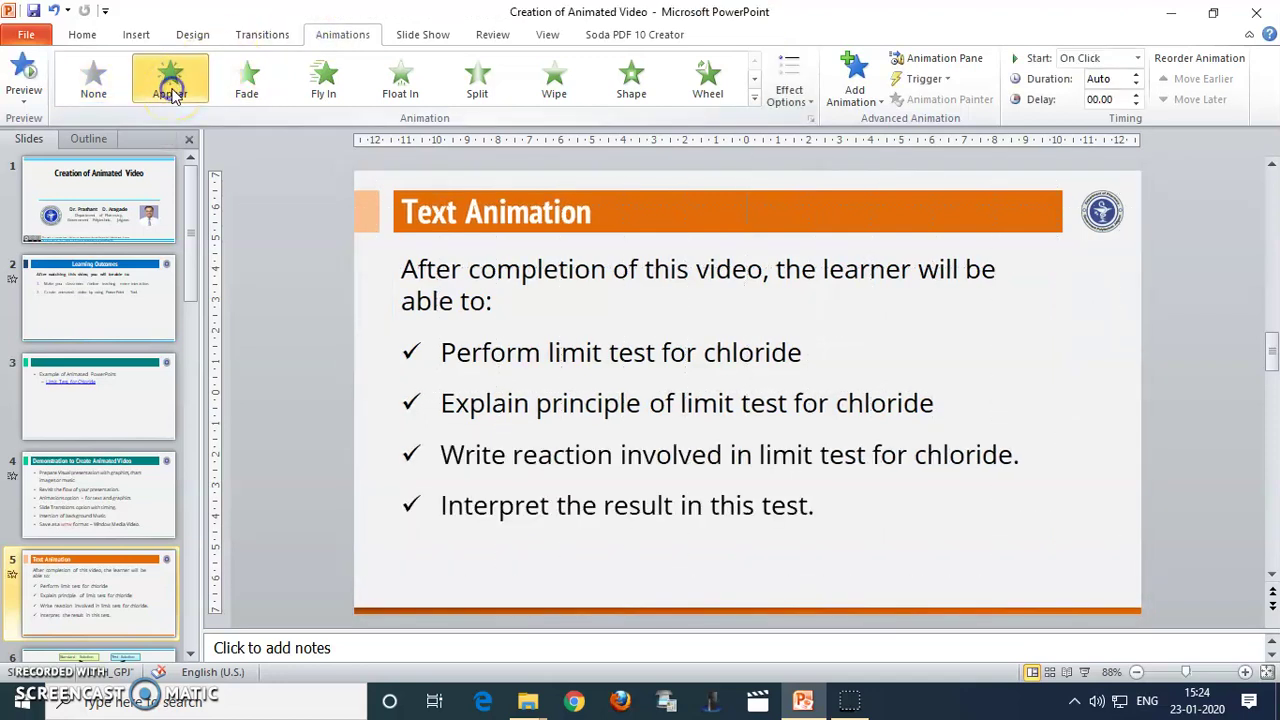
pyautogui.click(957, 67)
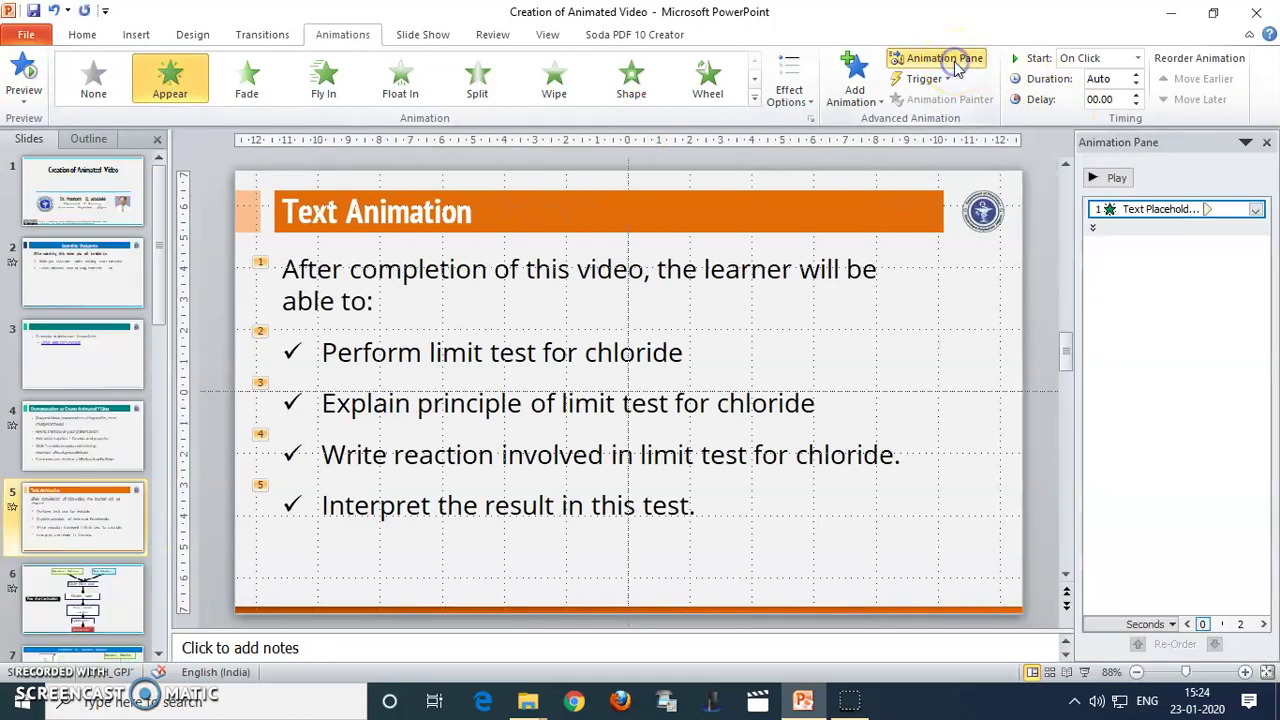
pyautogui.click(1092, 229)
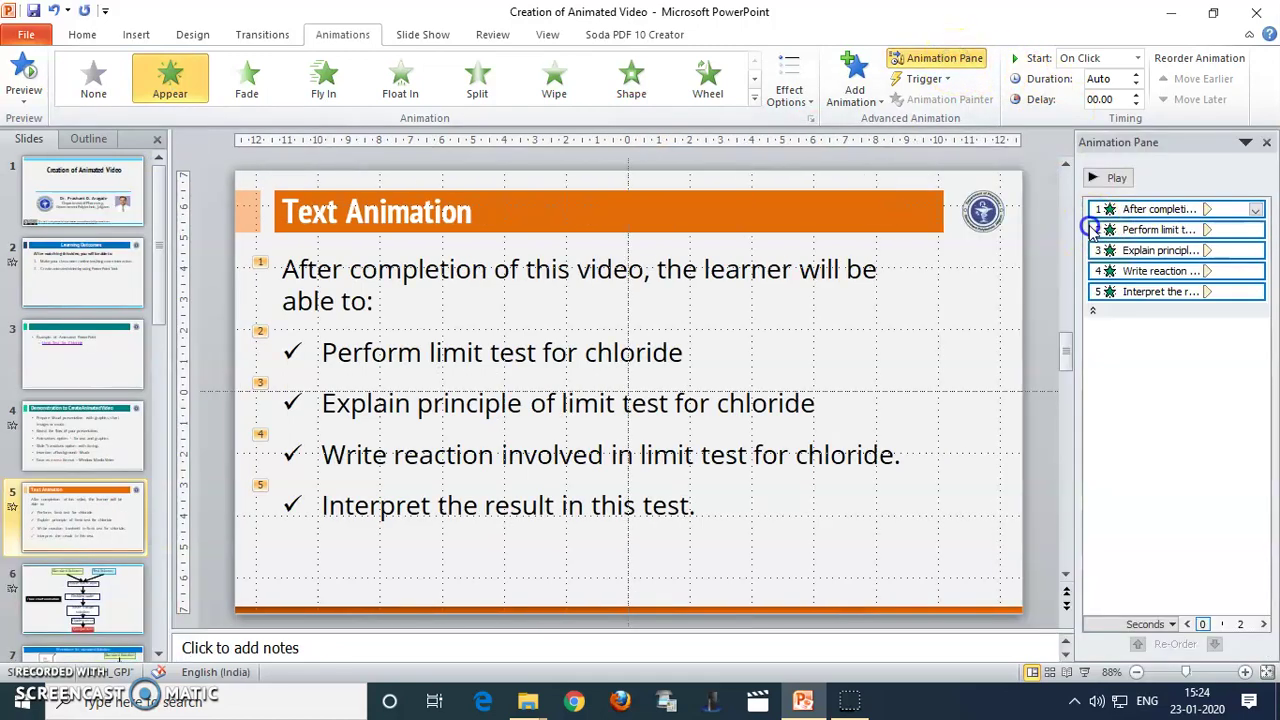
# - Set the intro line's animation to start With Previous
pyautogui.click(1168, 209)
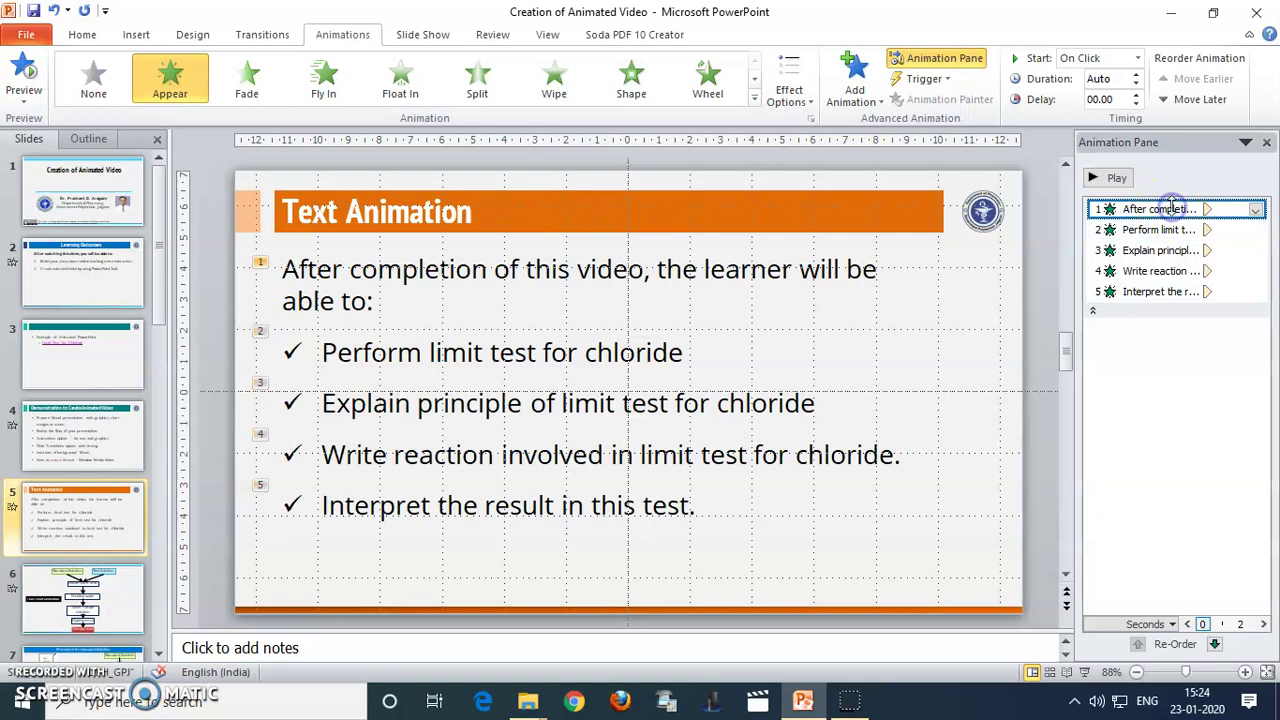
pyautogui.click(1138, 58)
pyautogui.click(1113, 94)
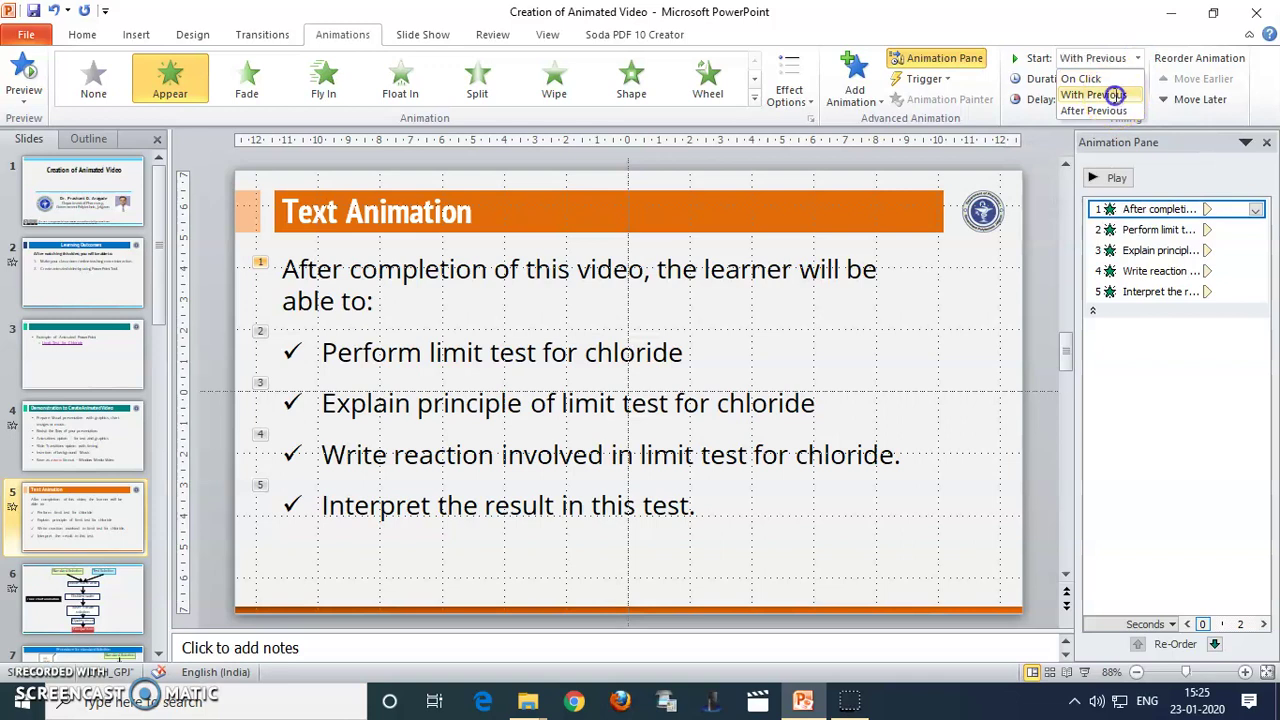
# - Make 'Perform limit test' start After Previous with a 1-second delay
pyautogui.click(1162, 230)
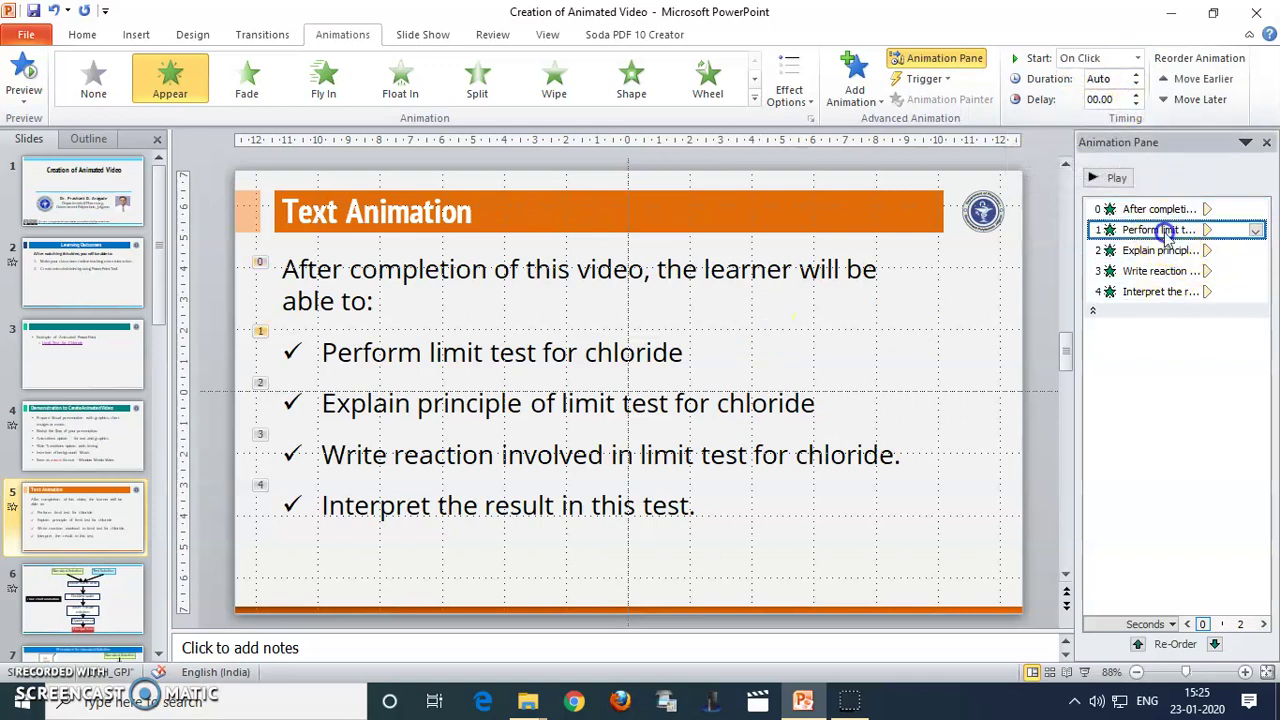
pyautogui.click(1255, 230)
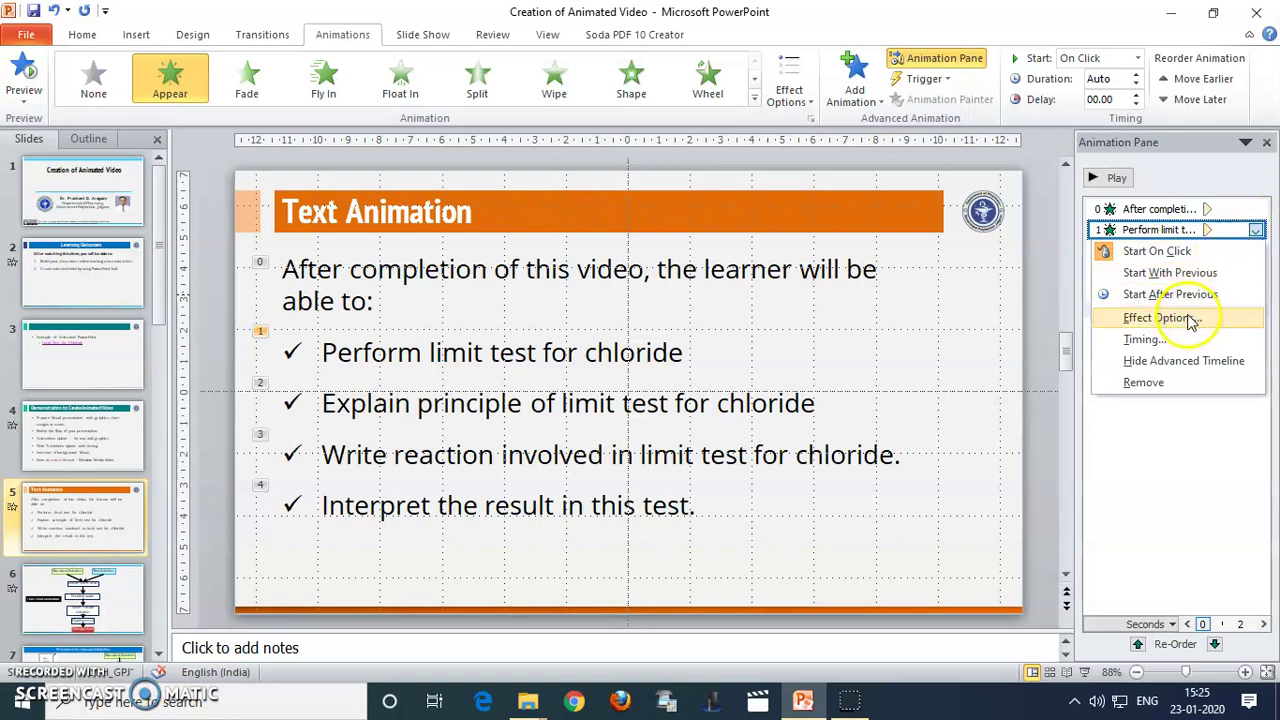
pyautogui.click(1157, 318)
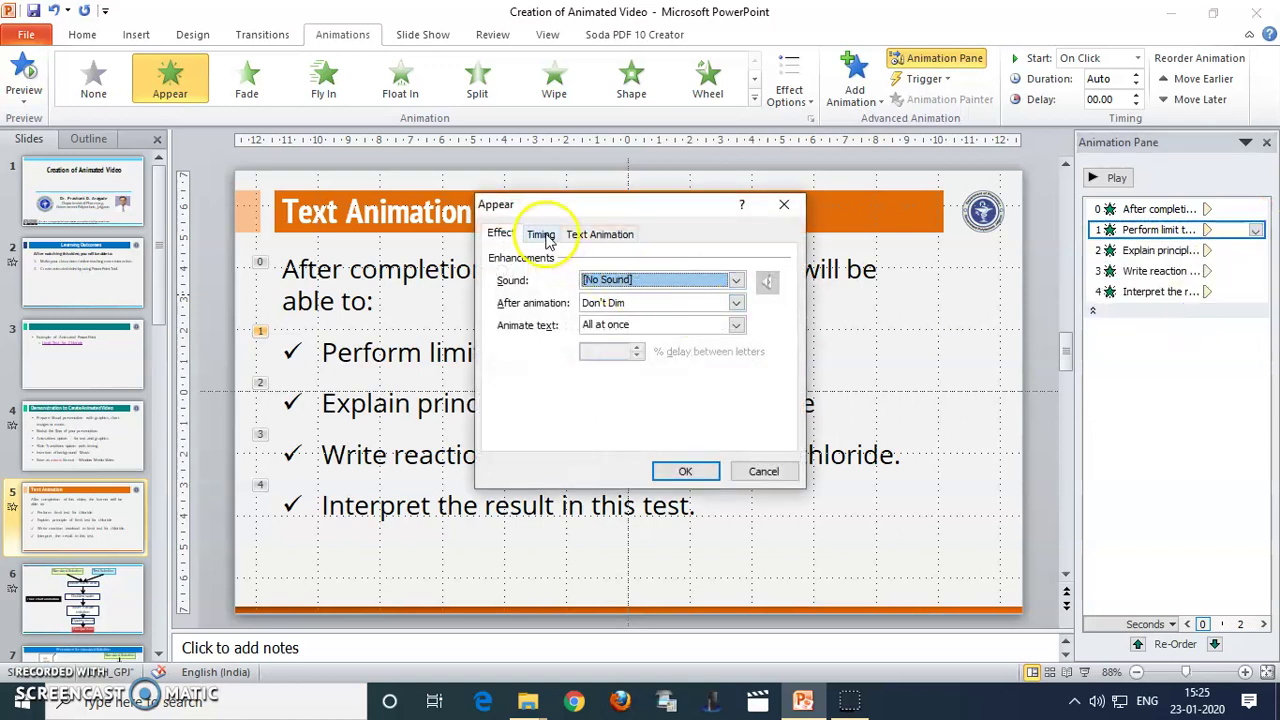
pyautogui.click(541, 236)
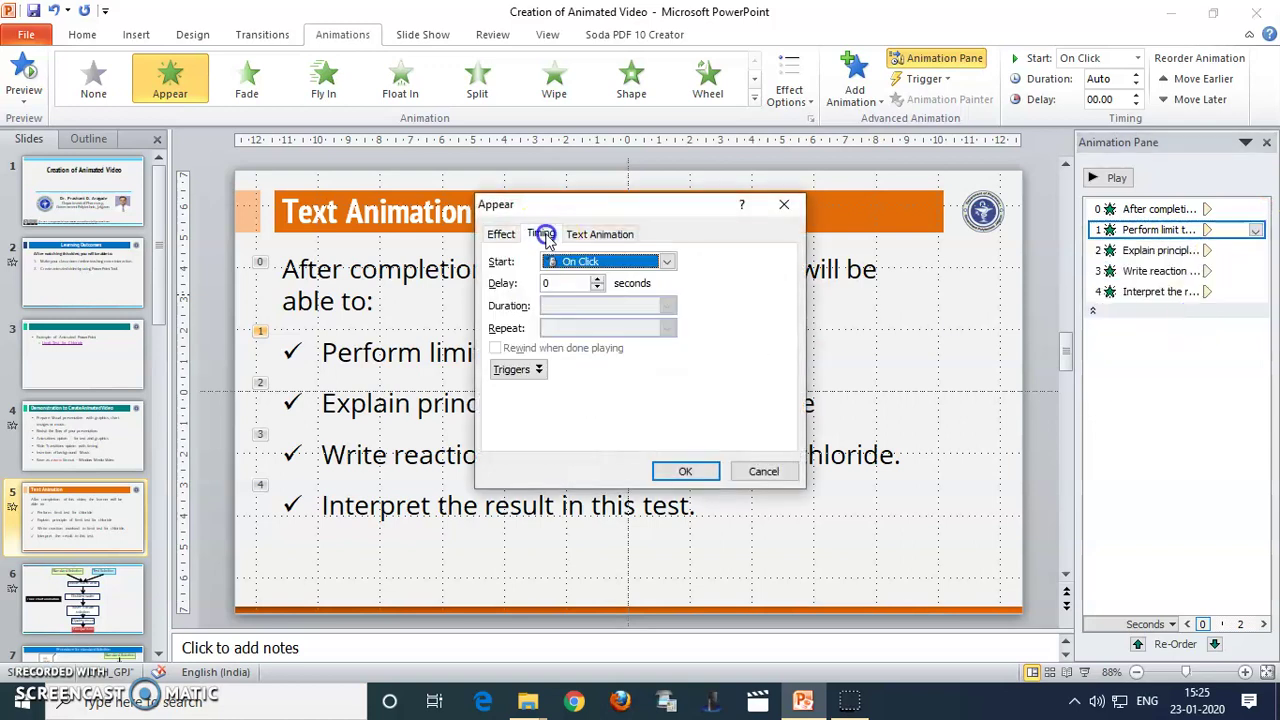
pyautogui.click(667, 265)
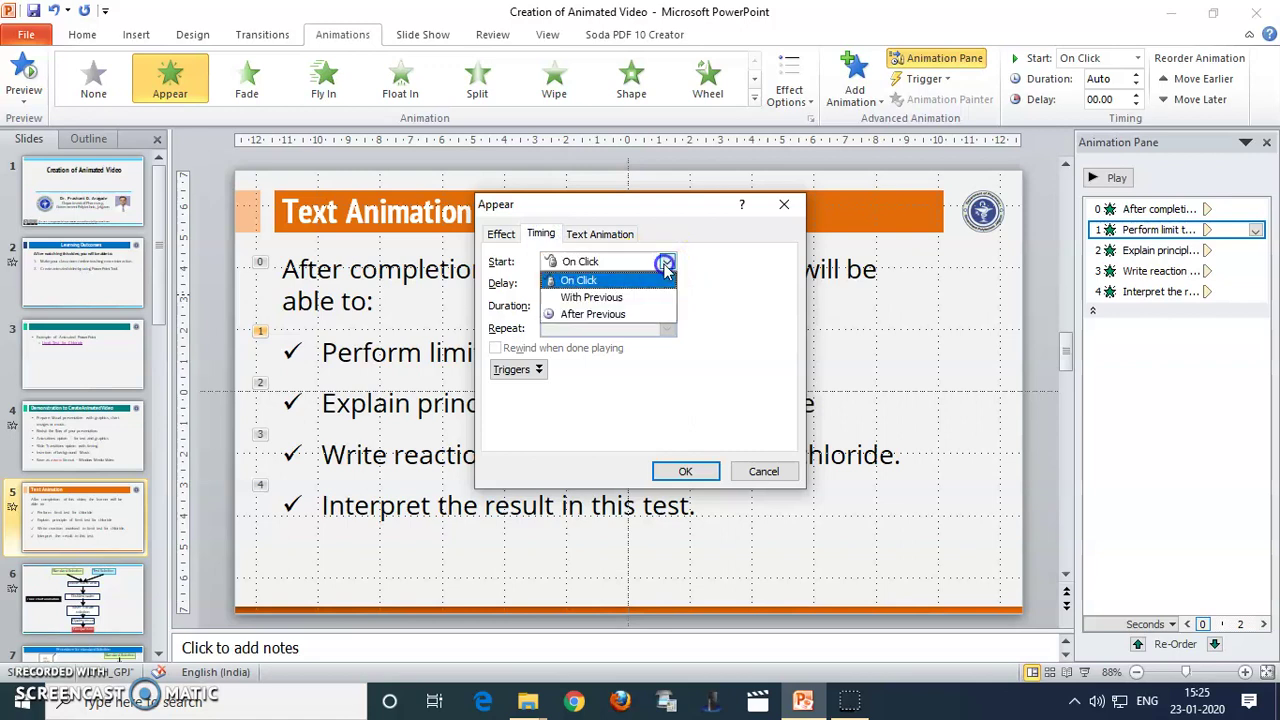
pyautogui.click(633, 314)
pyautogui.click(598, 284)
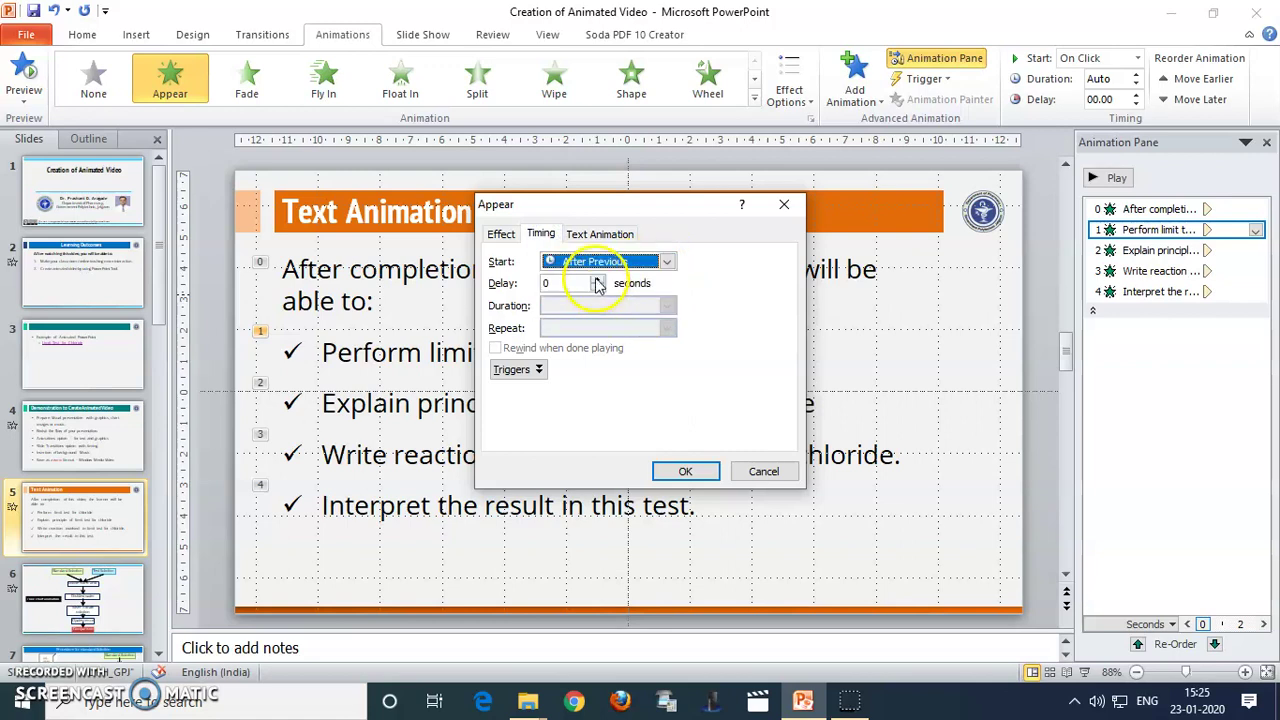
pyautogui.click(598, 284)
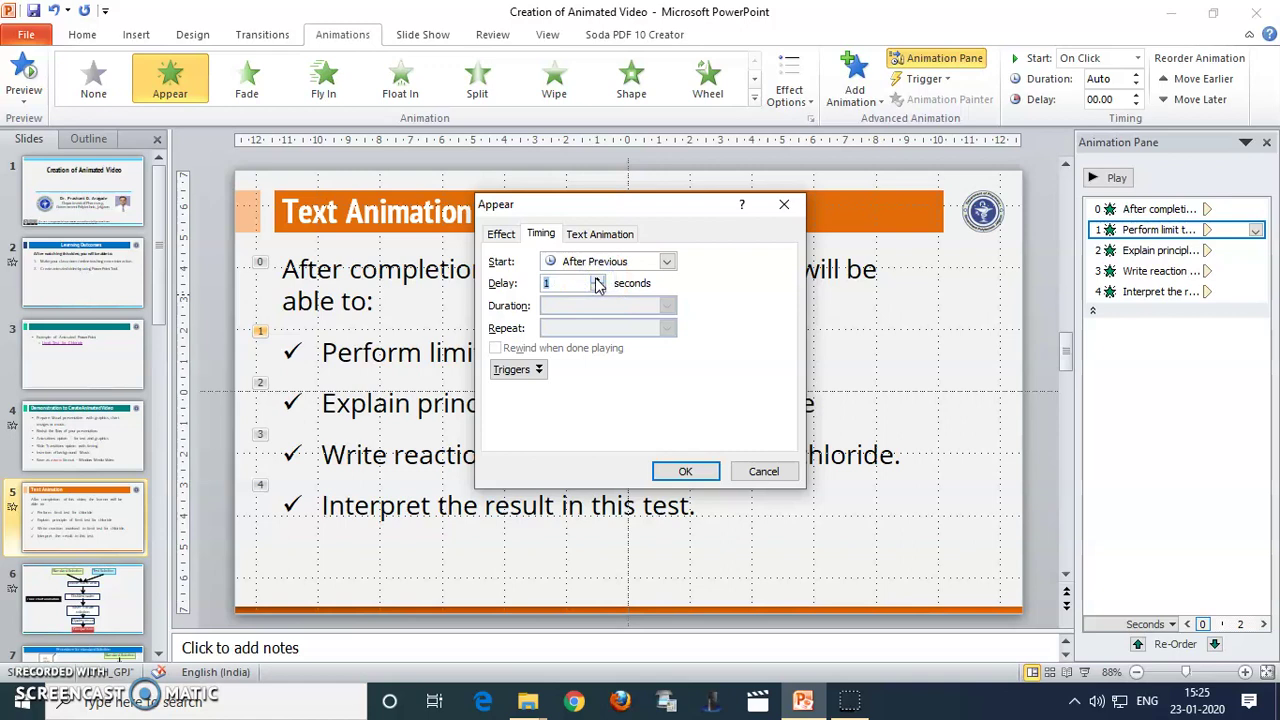
pyautogui.click(676, 471)
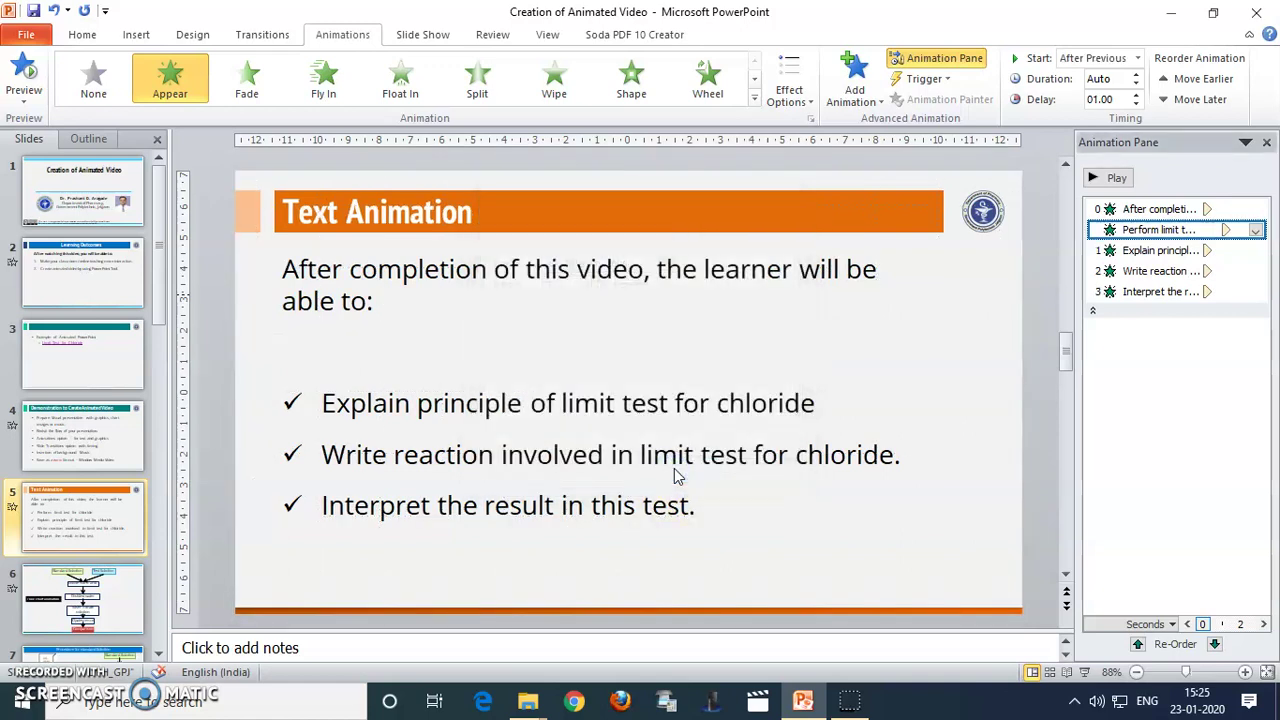
# - Make 'Explain principle' start After Previous with a 1-second delay
pyautogui.click(1140, 251)
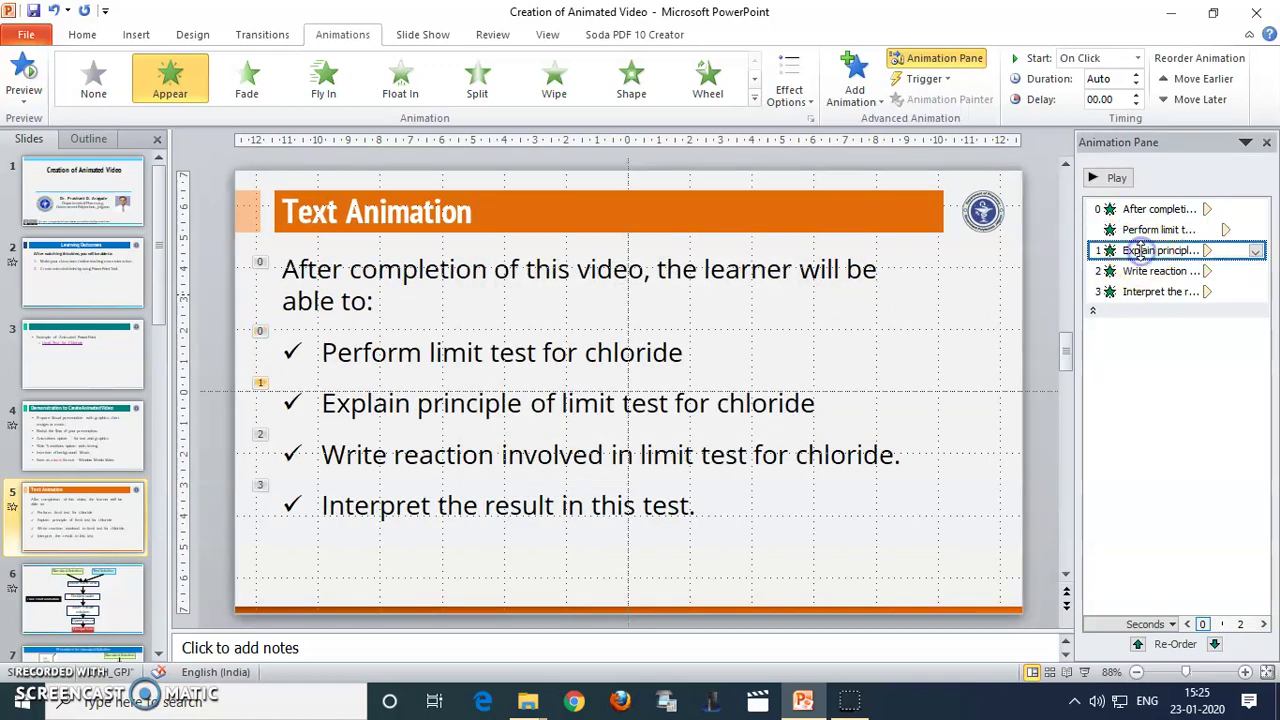
pyautogui.click(1256, 253)
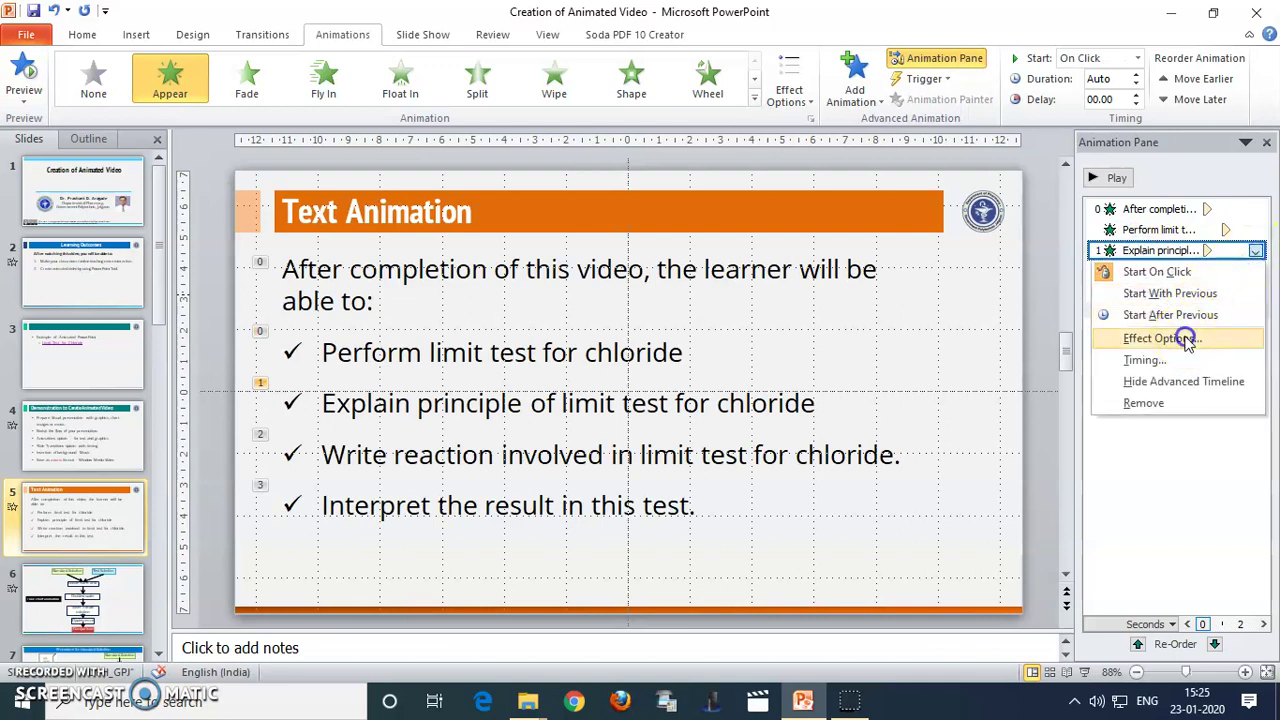
pyautogui.click(1140, 334)
pyautogui.click(541, 234)
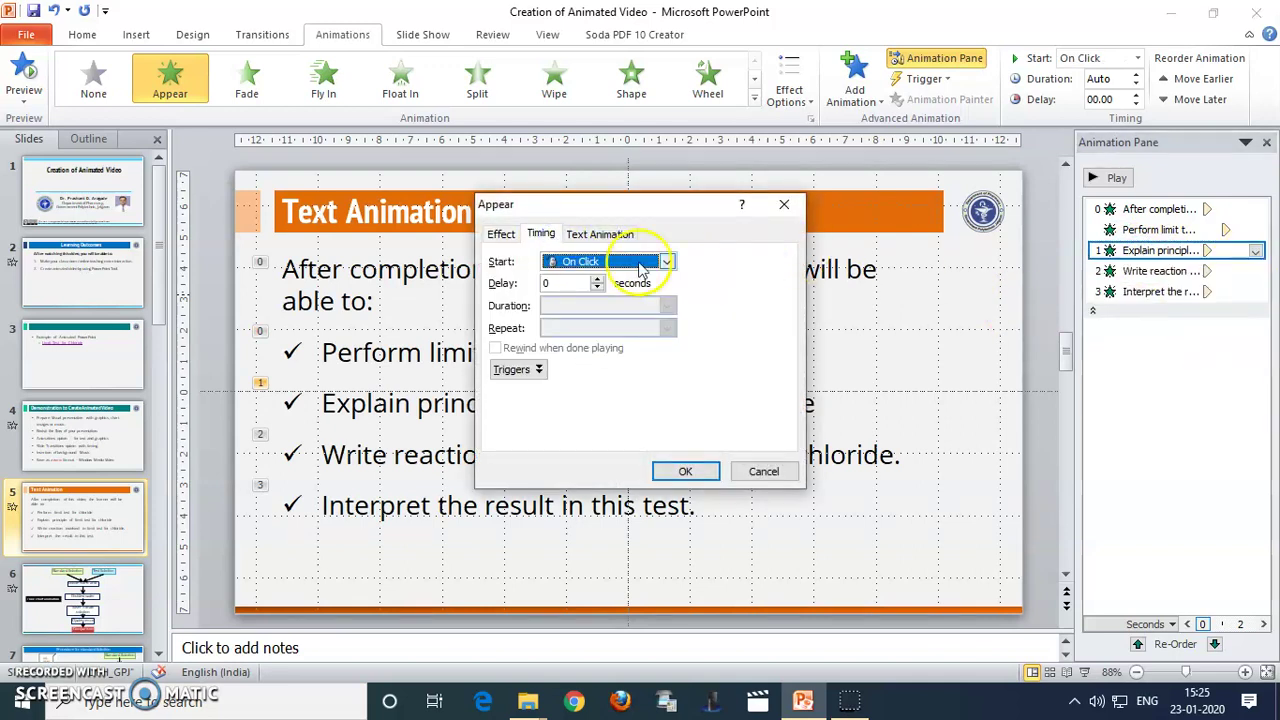
pyautogui.click(666, 261)
pyautogui.click(654, 314)
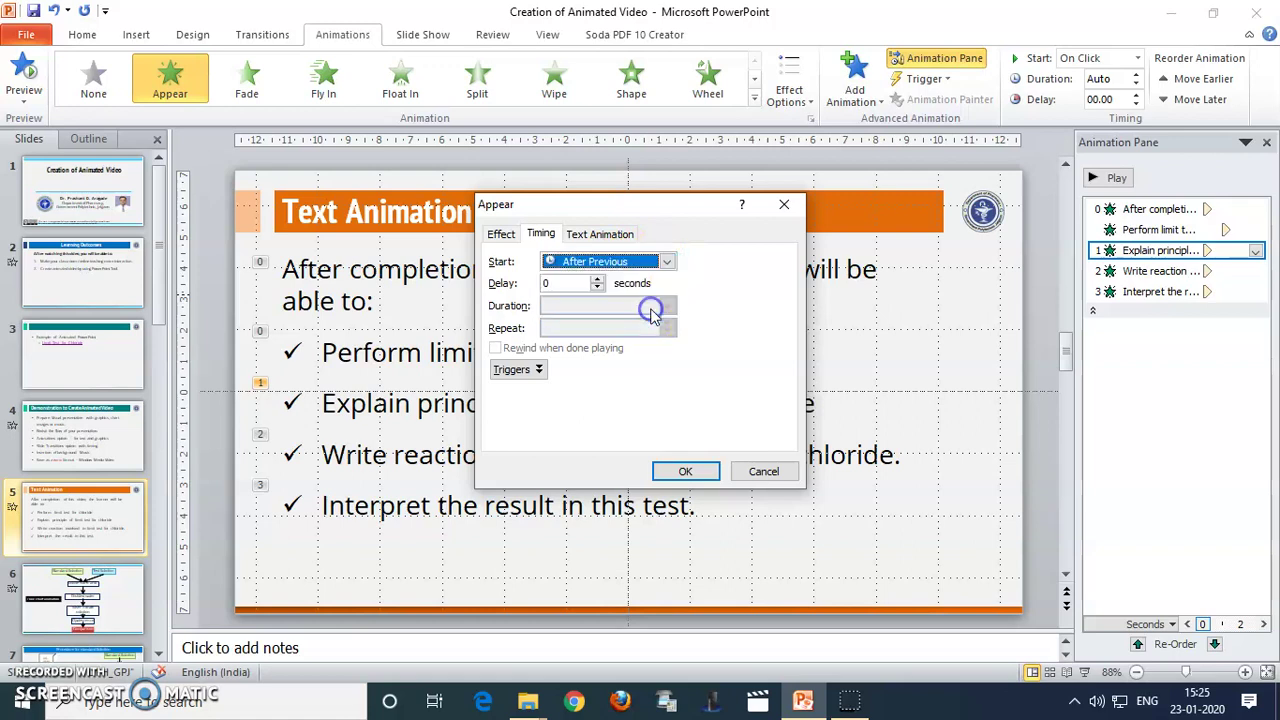
pyautogui.click(597, 279)
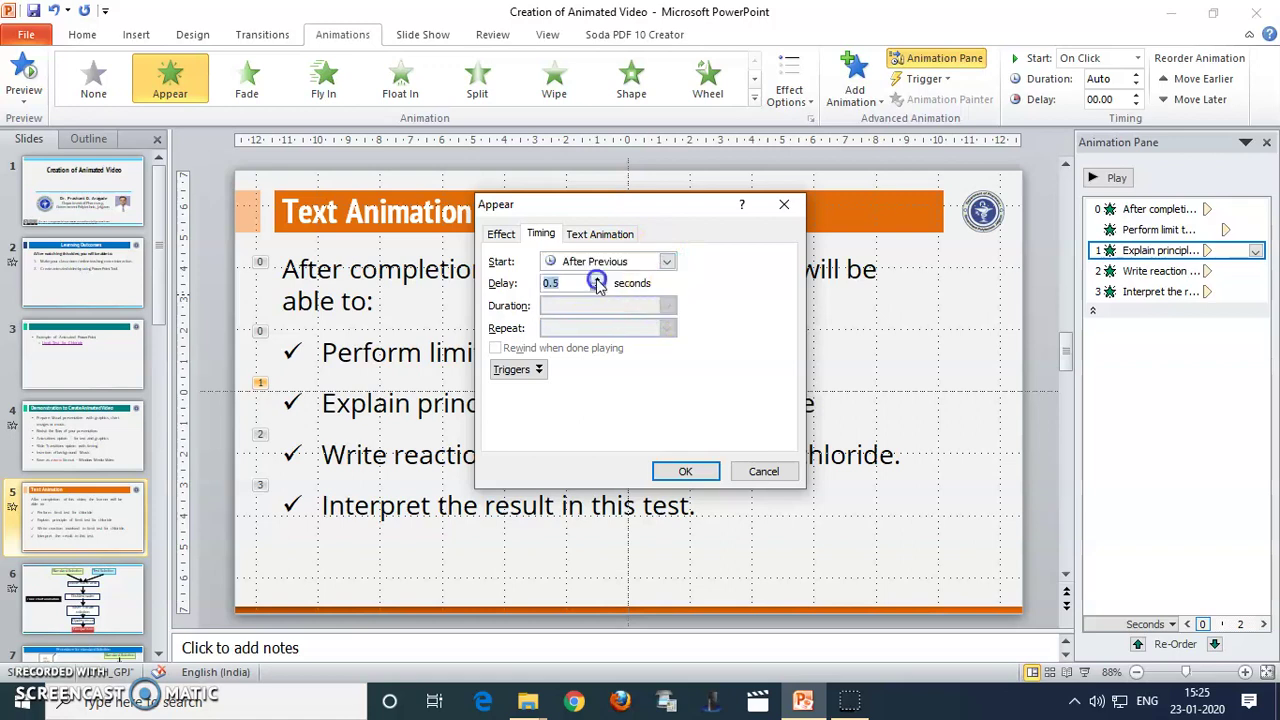
pyautogui.click(685, 471)
pyautogui.click(1137, 272)
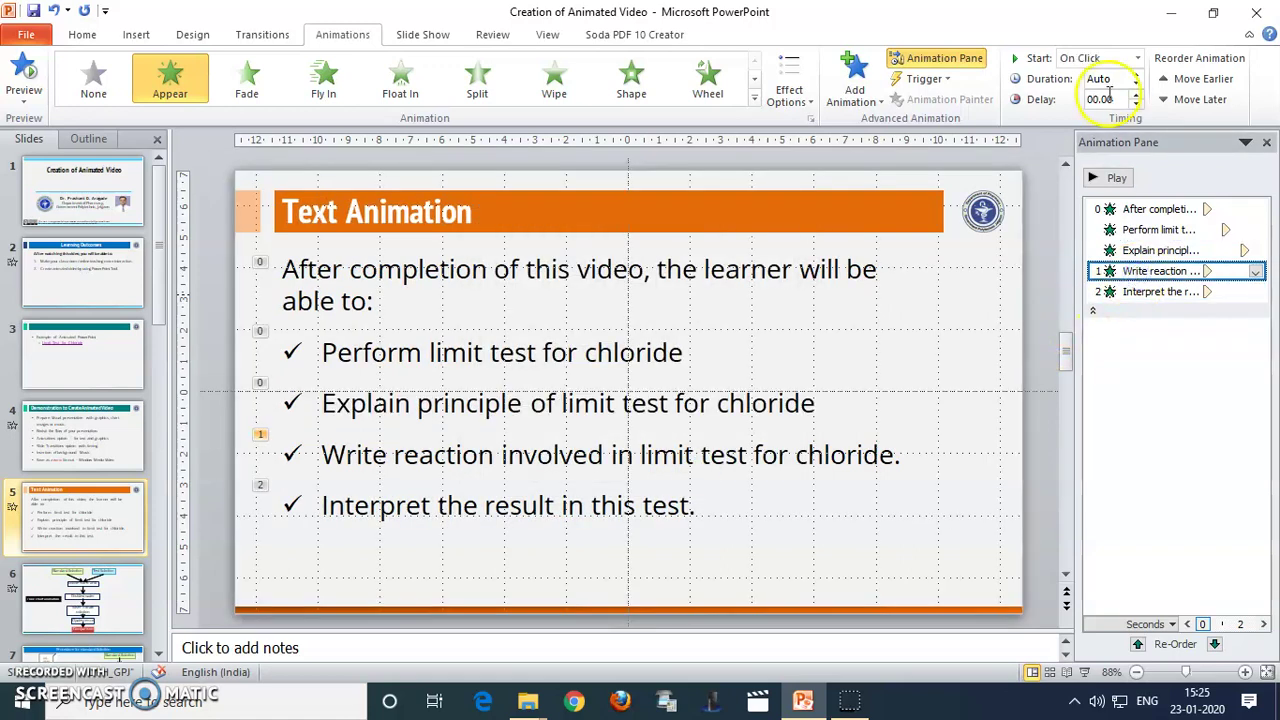
# - Set 'Write reaction' and 'Interpret the result' to start After Previous with a 1-second delay
pyautogui.click(1137, 58)
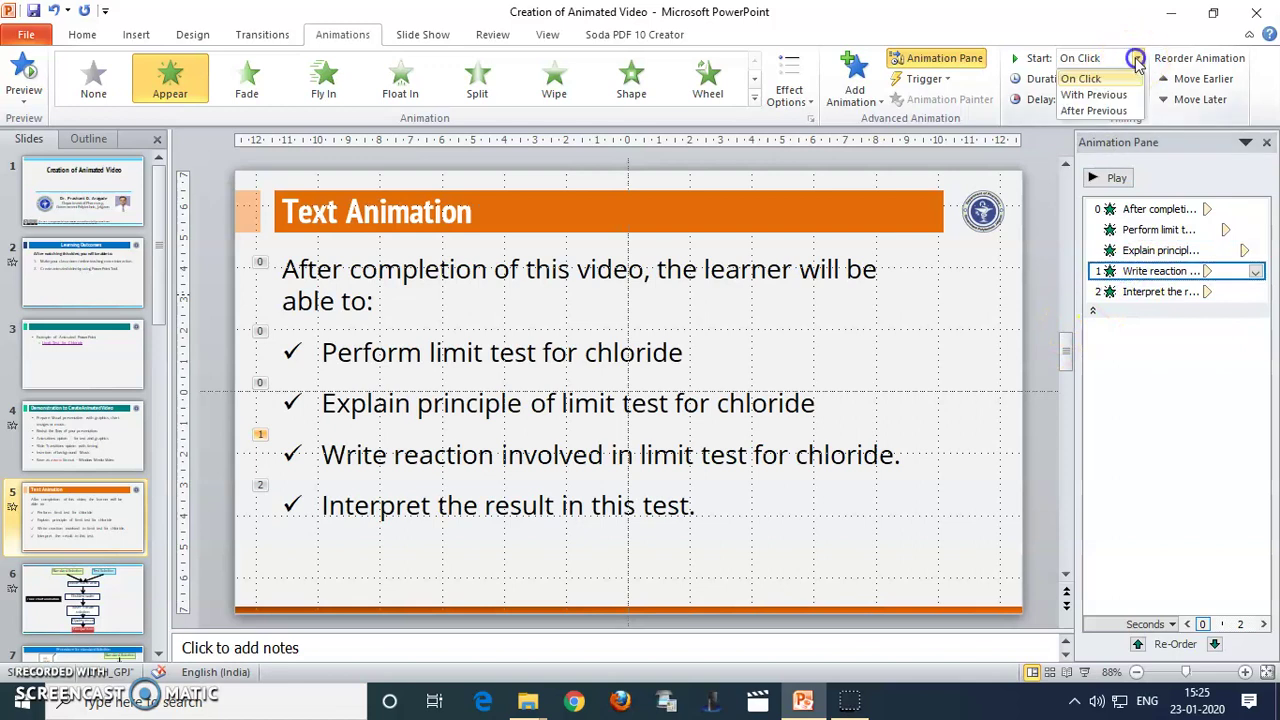
pyautogui.click(1094, 110)
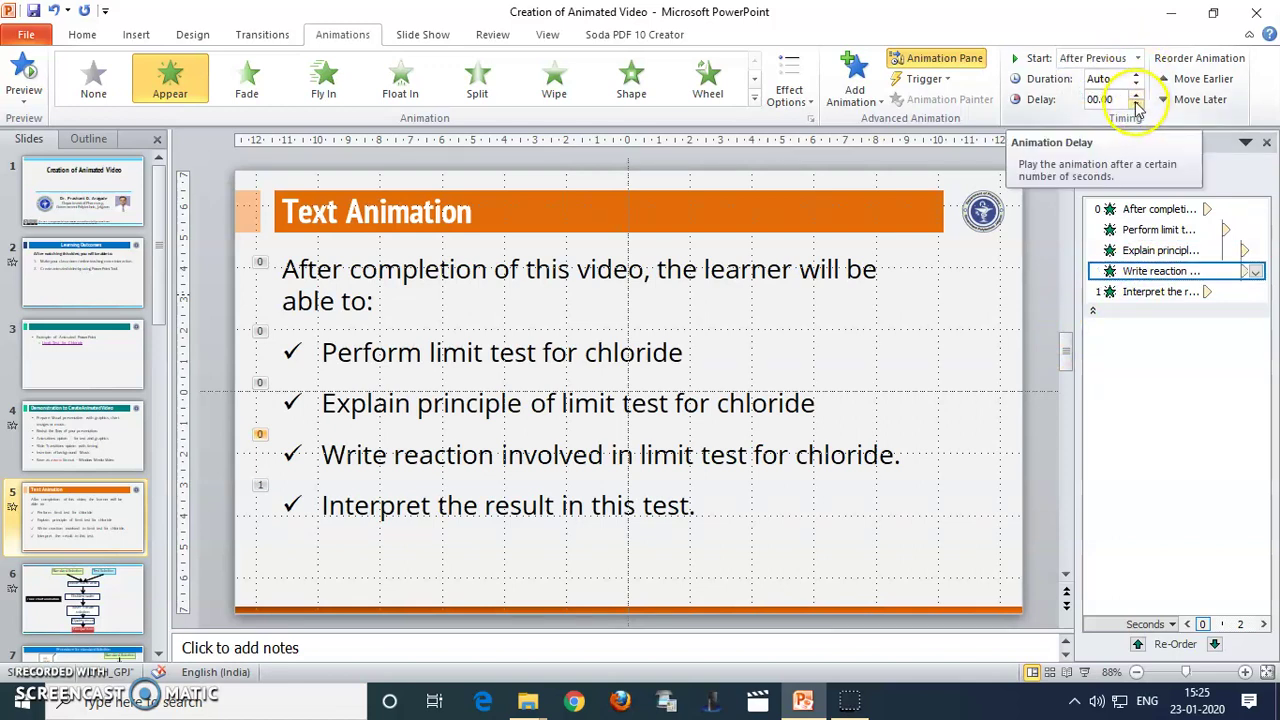
pyautogui.click(1136, 96)
pyautogui.click(1136, 96)
pyautogui.click(1136, 96)
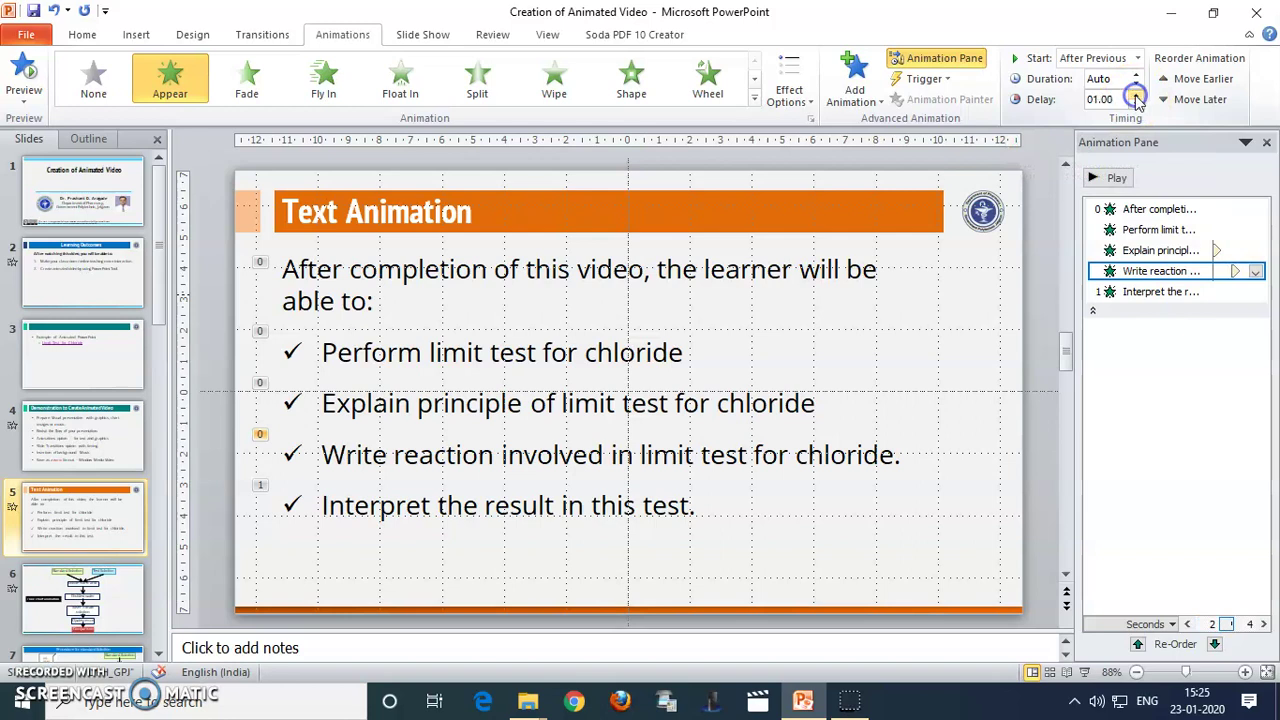
pyautogui.click(1155, 291)
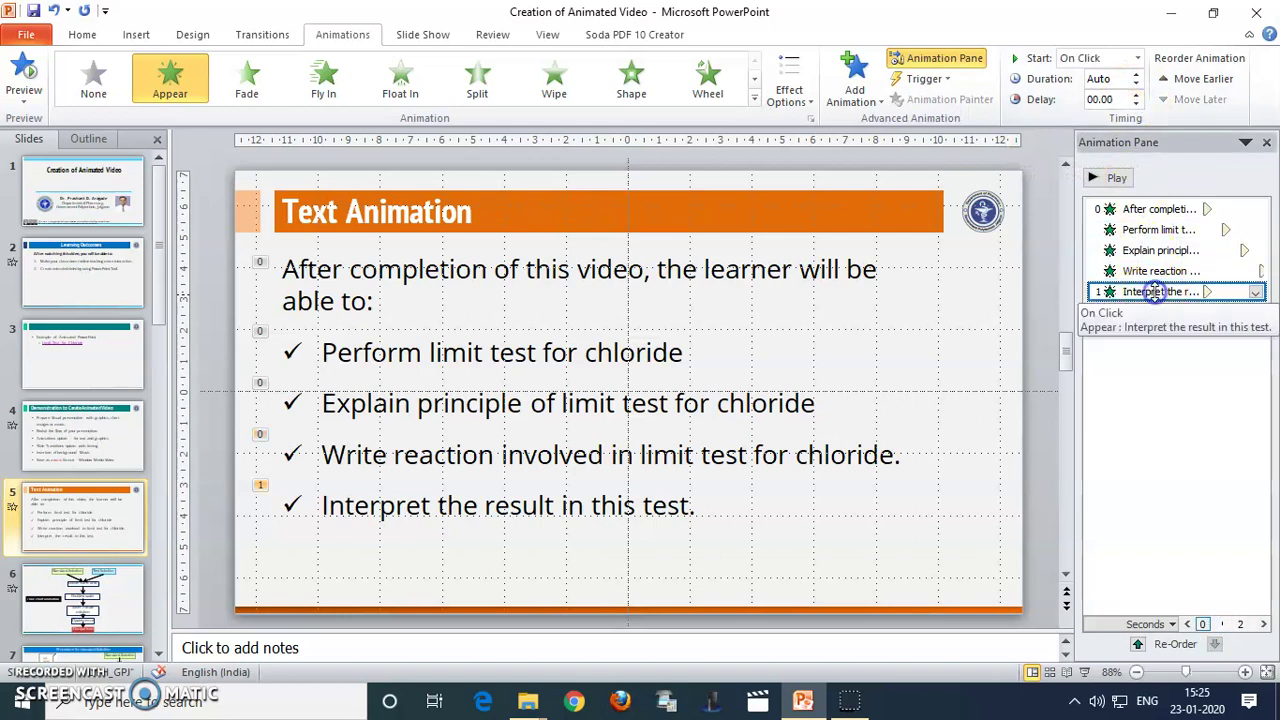
pyautogui.click(1137, 58)
pyautogui.click(1126, 112)
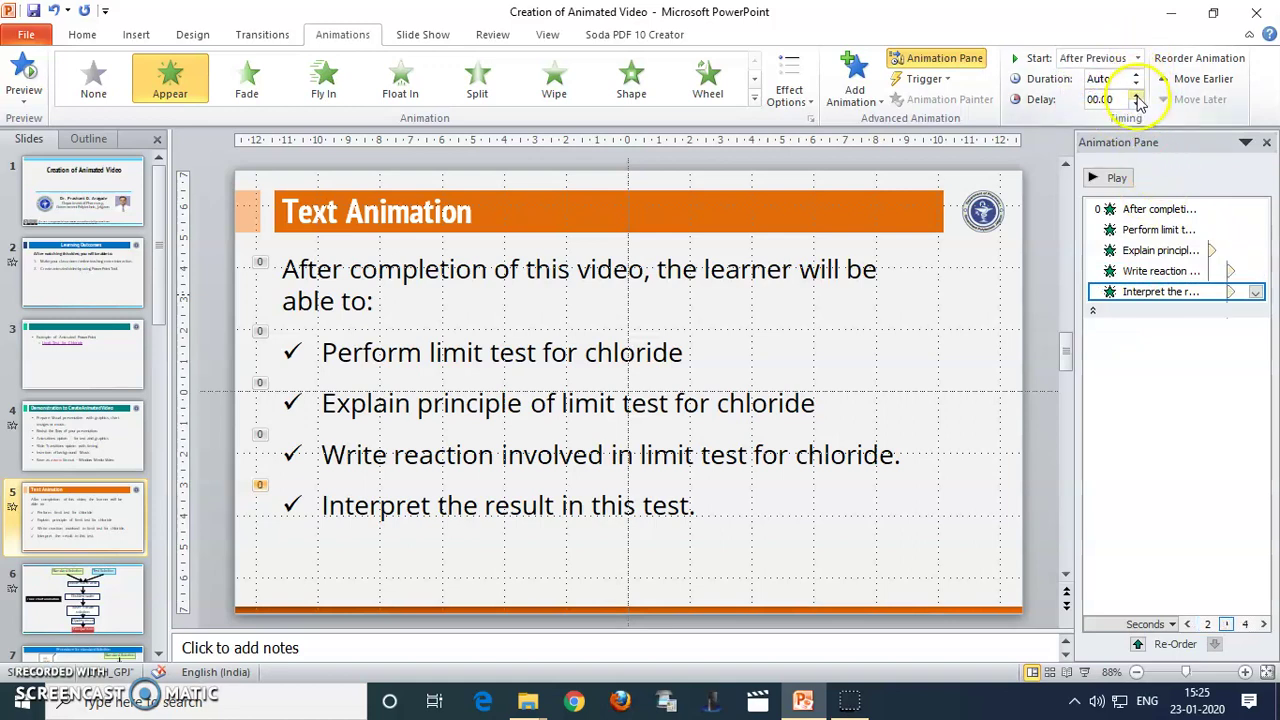
pyautogui.click(1137, 94)
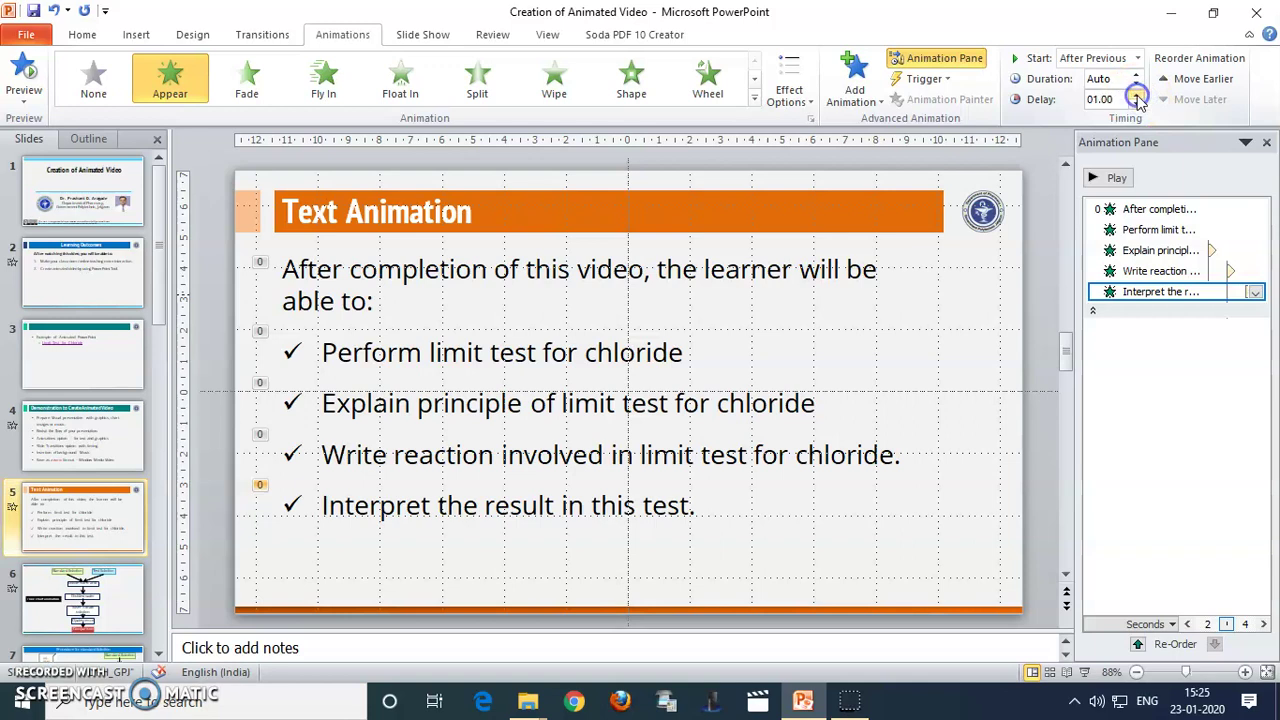
pyautogui.click(1148, 250)
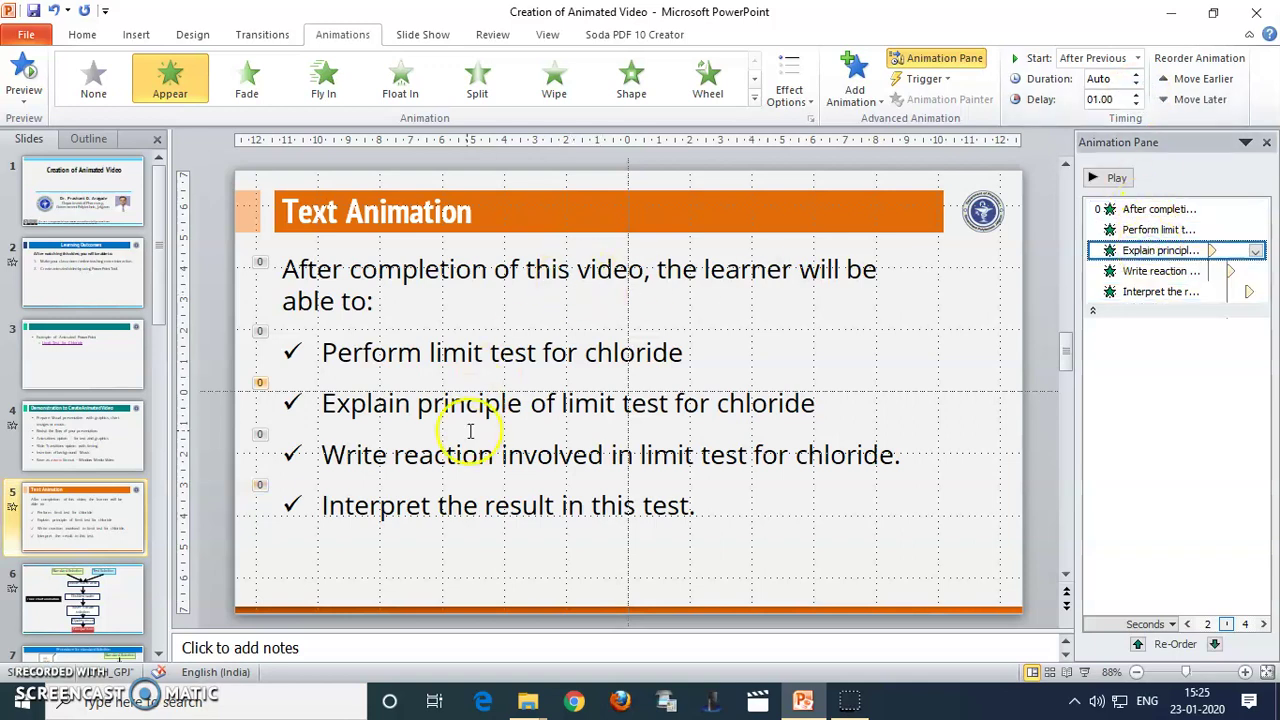
# - Preview slide 5 as a slide show, then end it and return to editing
pyautogui.click(1084, 673)
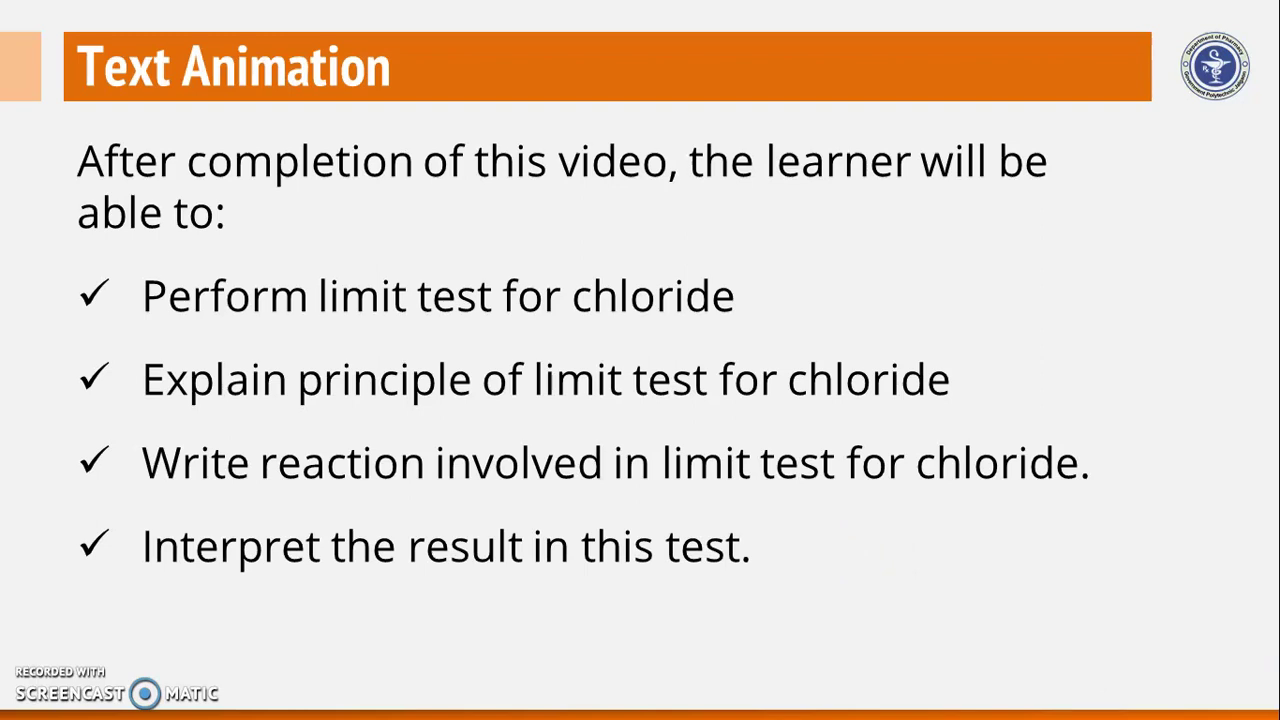
pyautogui.press('Escape')
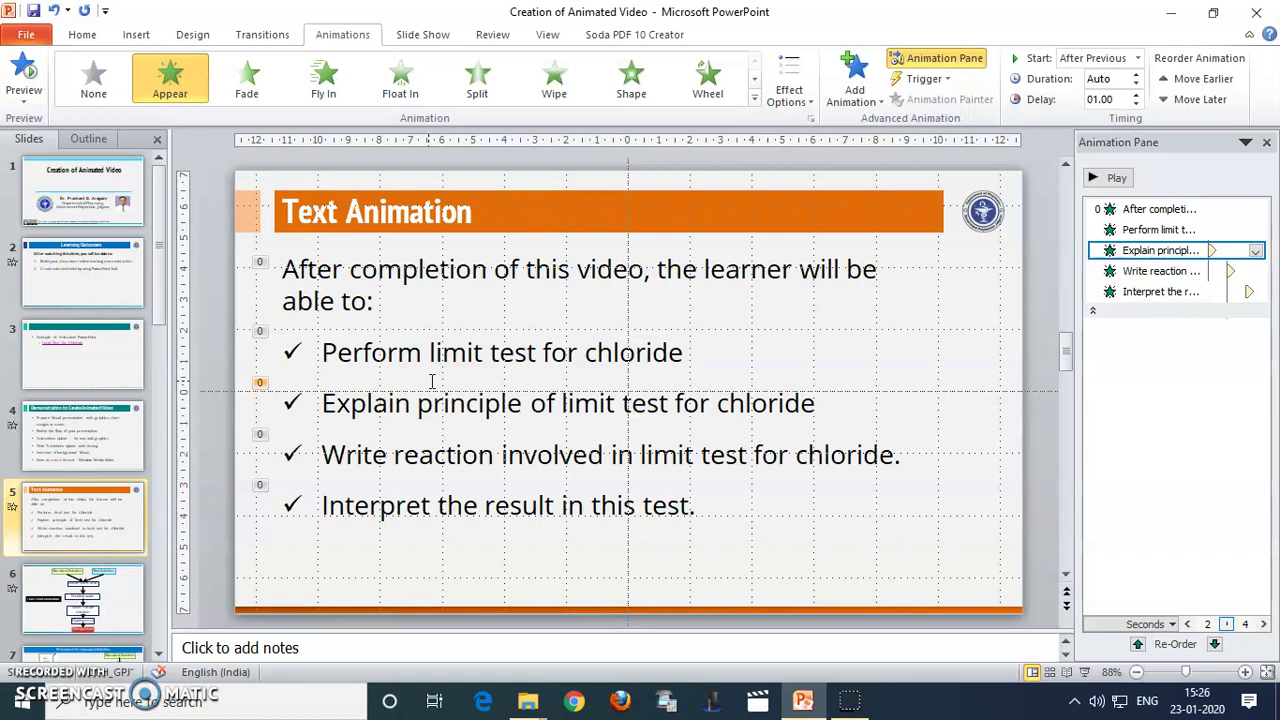
# - Set slide 5 to advance automatically after 00:03.00 instead of on click, then open slide 6
pyautogui.click(264, 34)
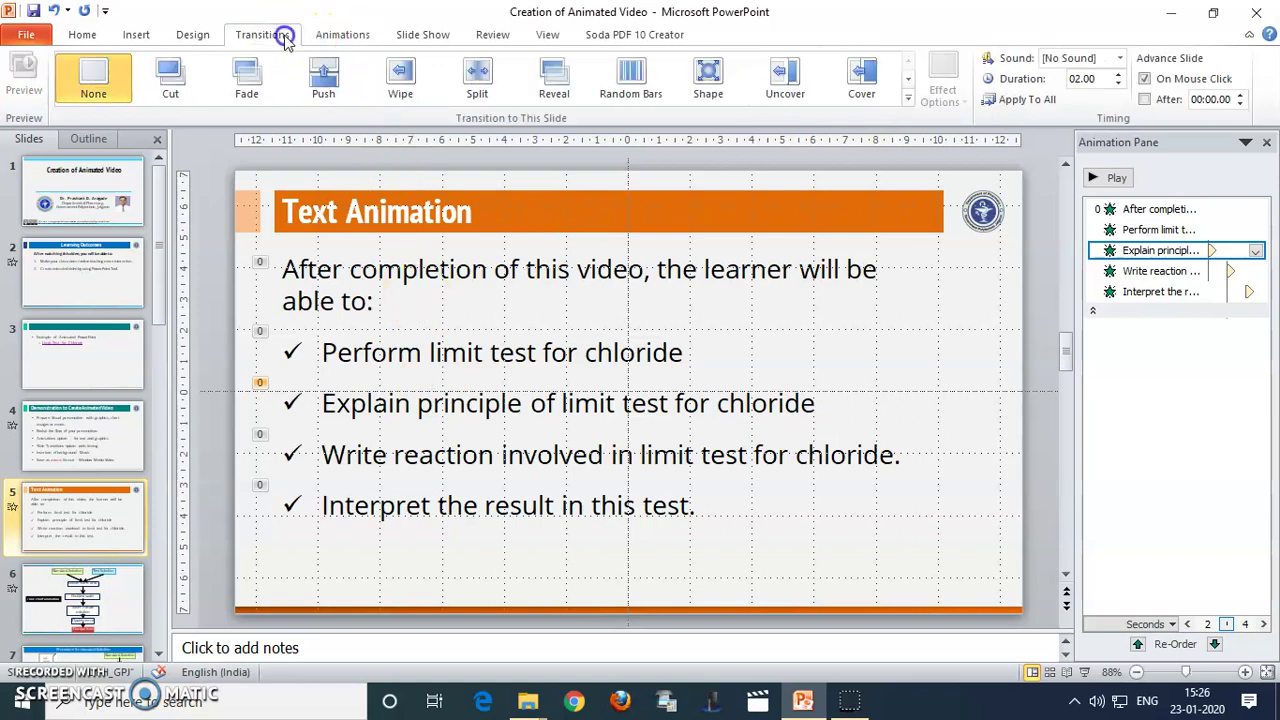
pyautogui.click(1145, 80)
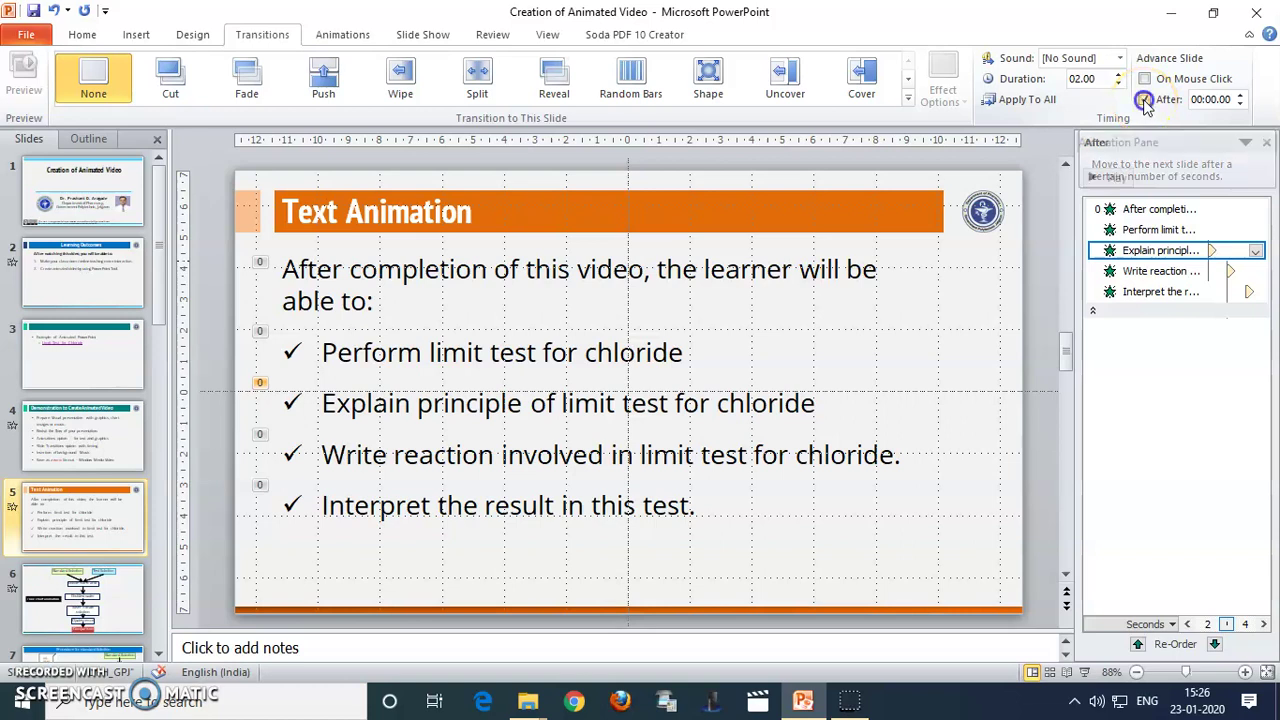
pyautogui.click(1144, 100)
pyautogui.click(1240, 95)
pyautogui.click(1240, 95)
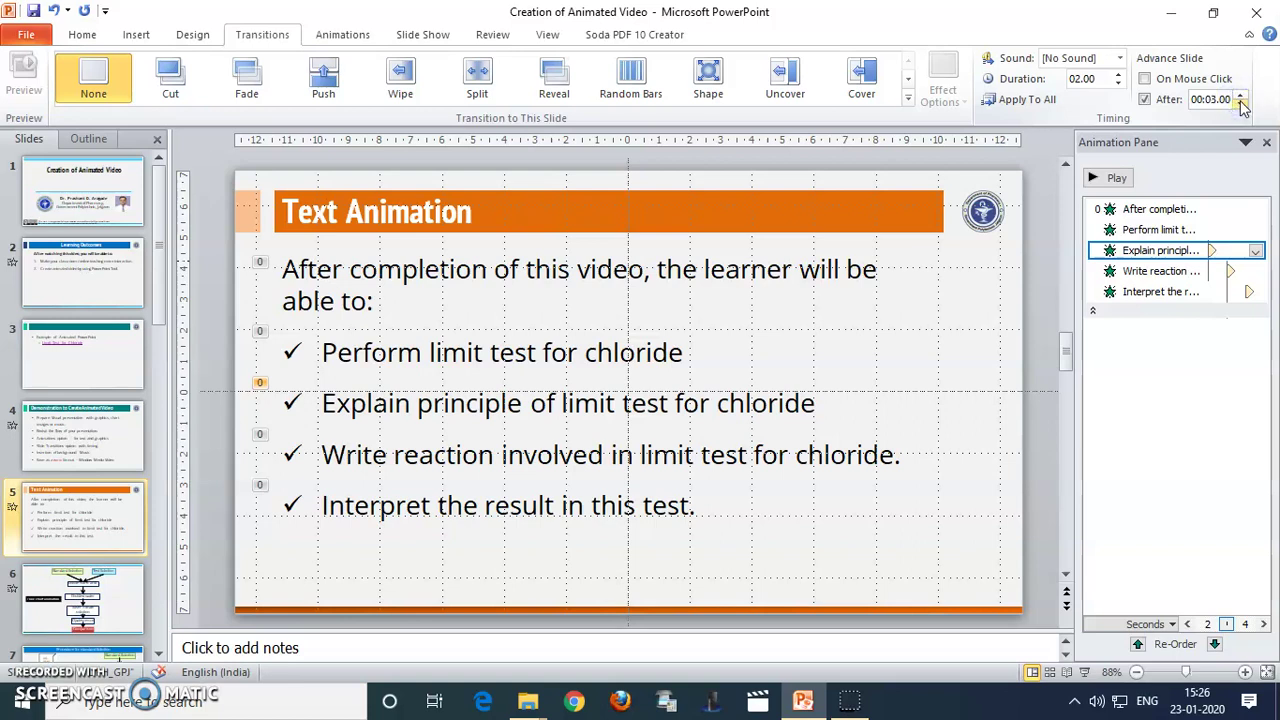
pyautogui.click(110, 590)
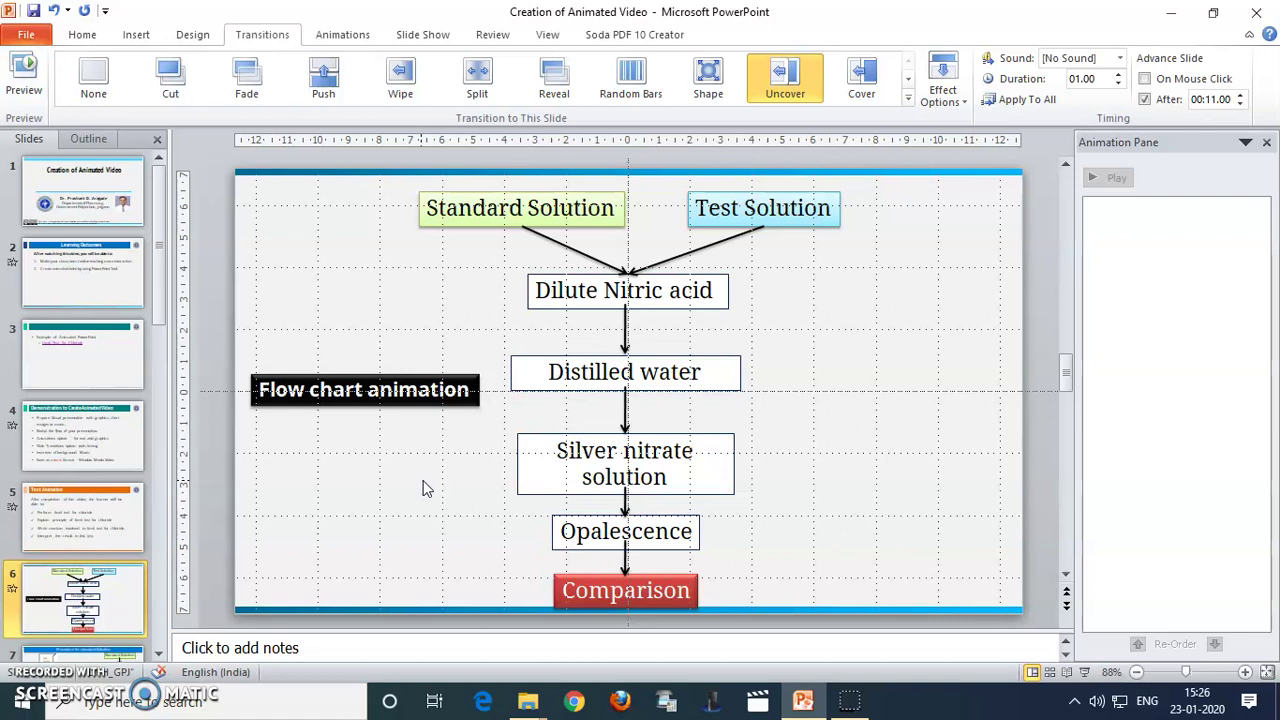
# - Select the Standard Solution, Dilute Nitric acid, Distilled water, Silver nitrate solution and Opalescence boxes
pyautogui.click(572, 208)
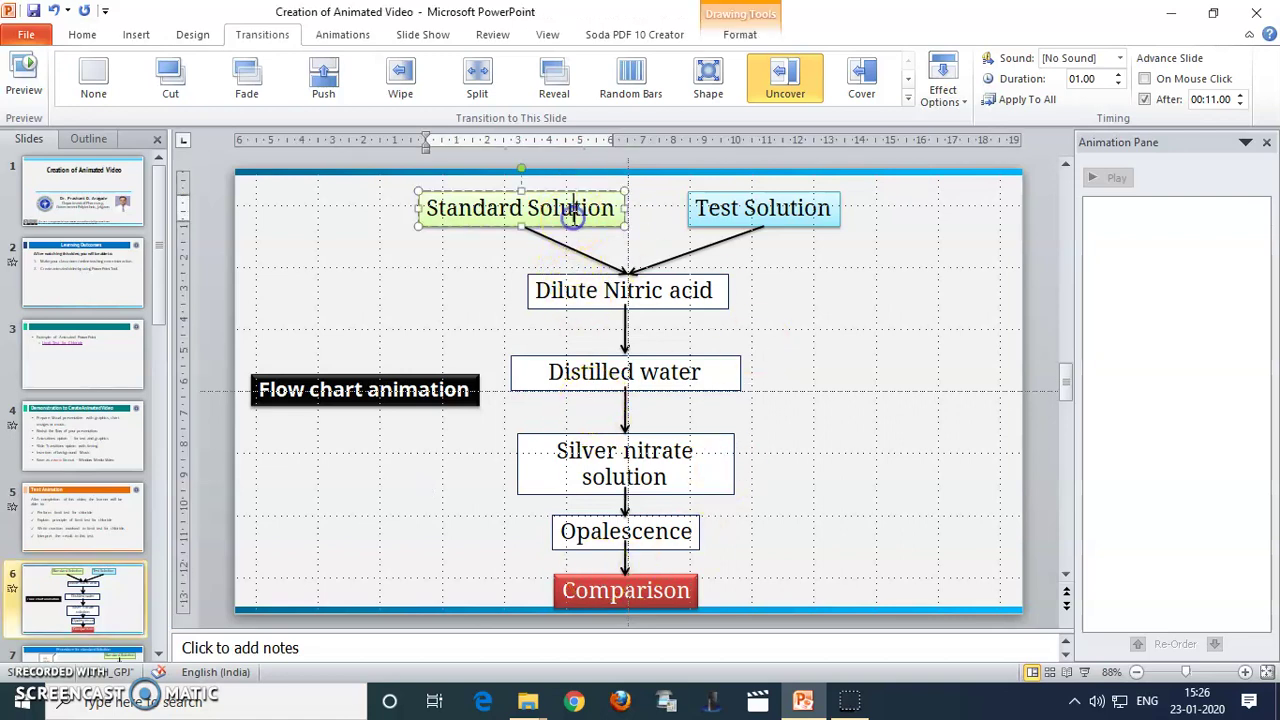
pyautogui.click(806, 206)
pyautogui.click(558, 207)
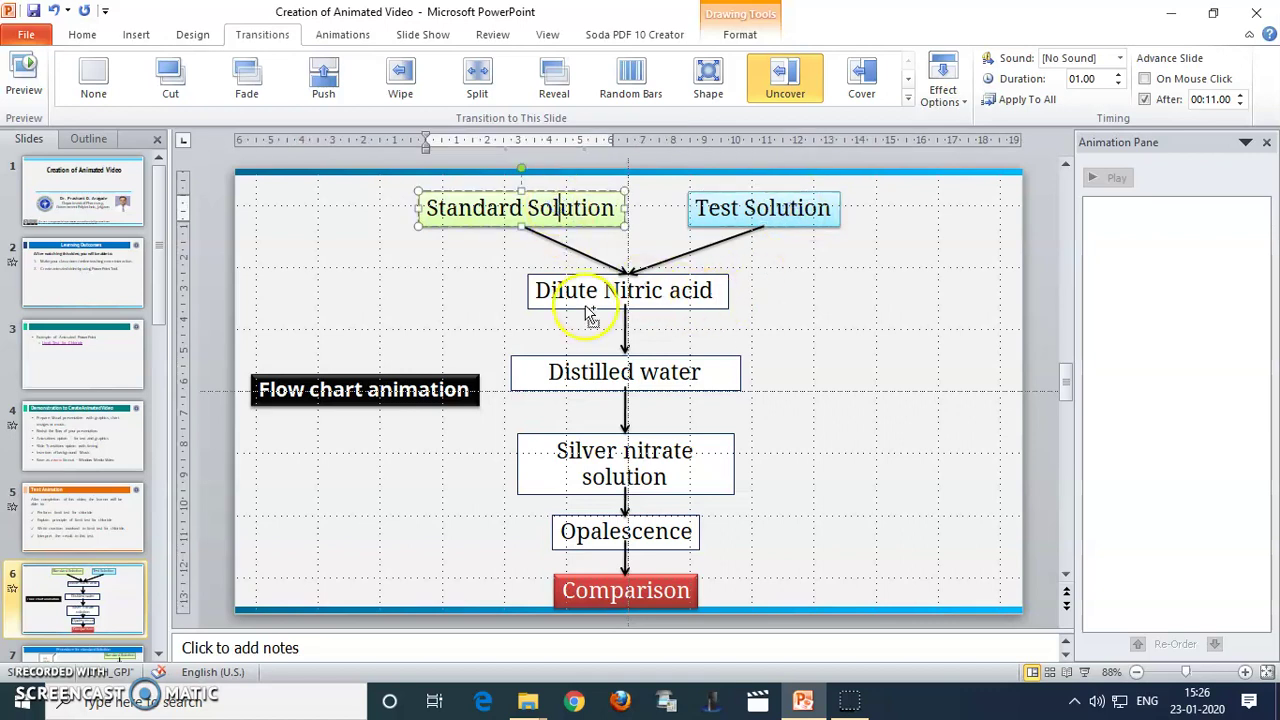
pyautogui.click(585, 296)
pyautogui.click(535, 208)
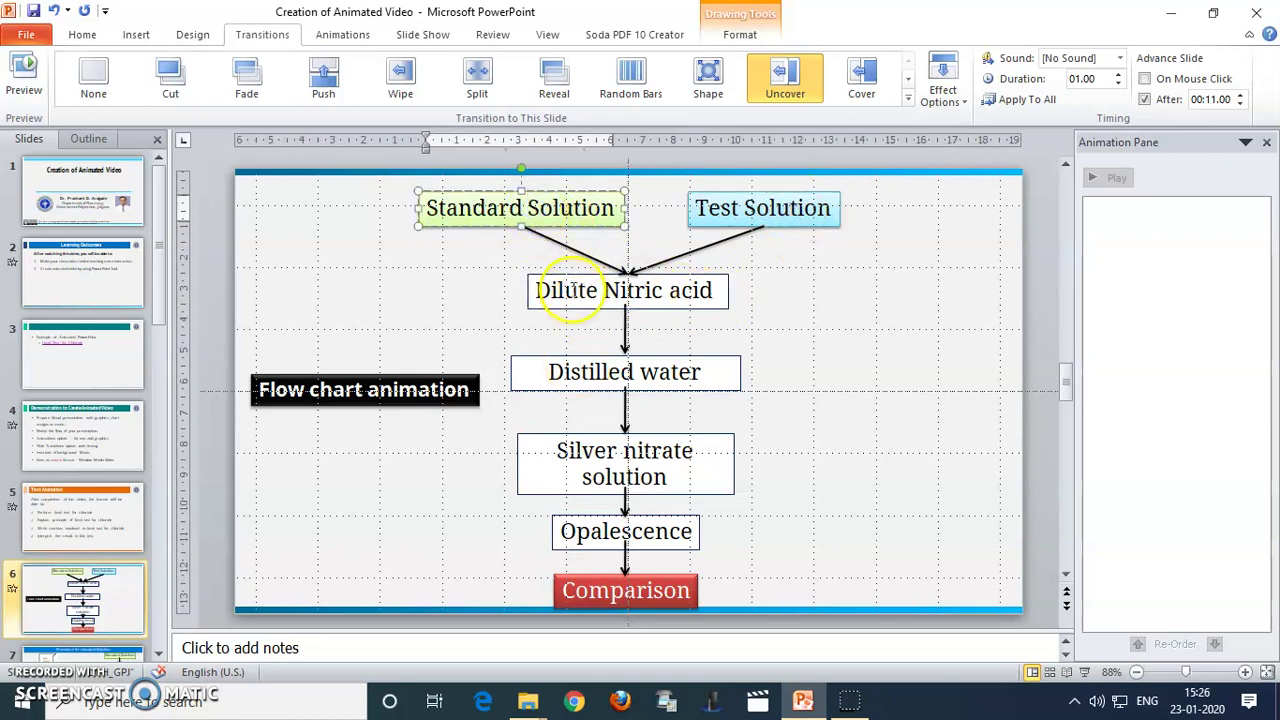
pyautogui.click(540, 192)
pyautogui.keyDown('shift'); pyautogui.click(568, 291); pyautogui.keyUp('shift')
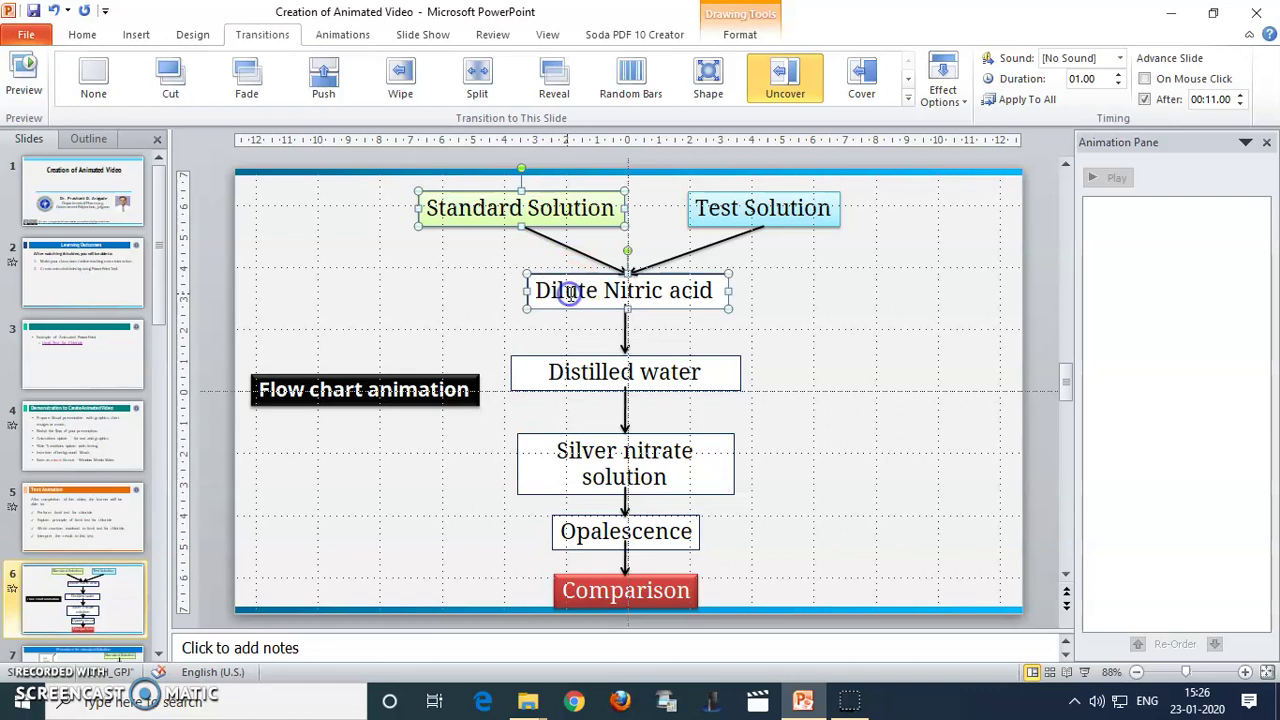
pyautogui.keyDown('shift'); pyautogui.click(560, 370); pyautogui.keyUp('shift')
pyautogui.keyDown('shift'); pyautogui.click(545, 450); pyautogui.keyUp('shift')
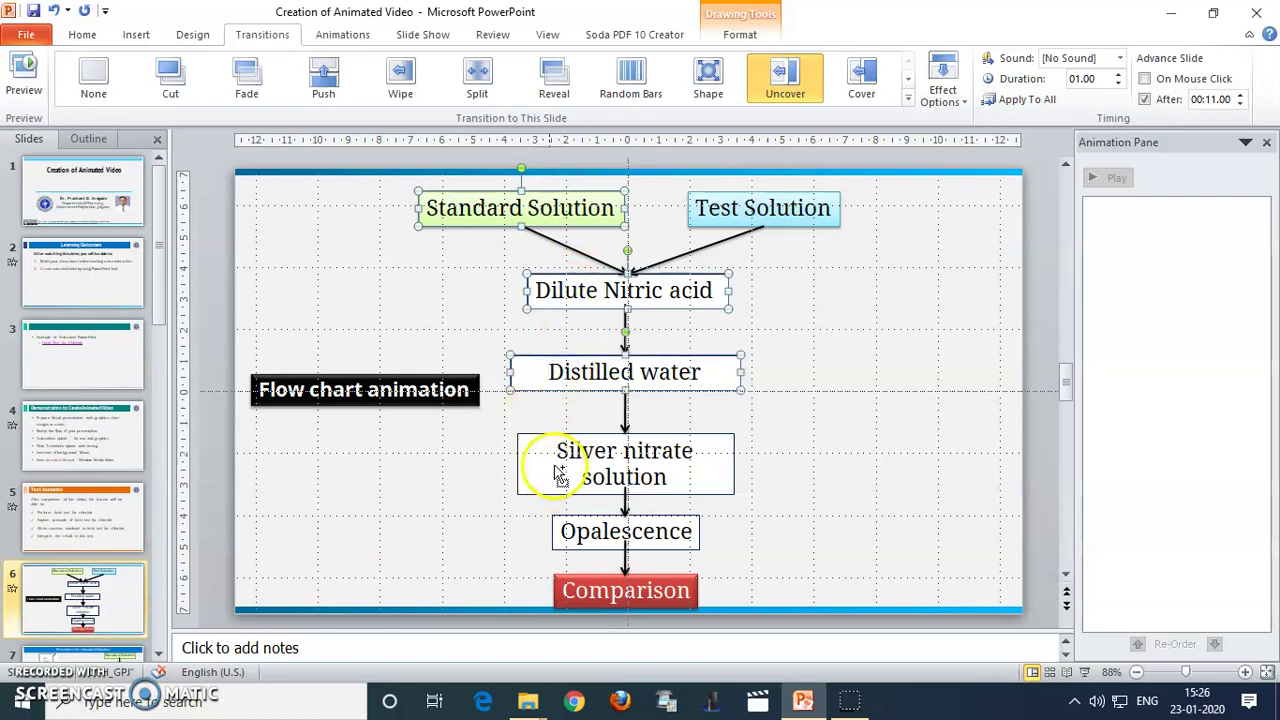
pyautogui.keyDown('shift'); pyautogui.click(578, 535); pyautogui.keyUp('shift')
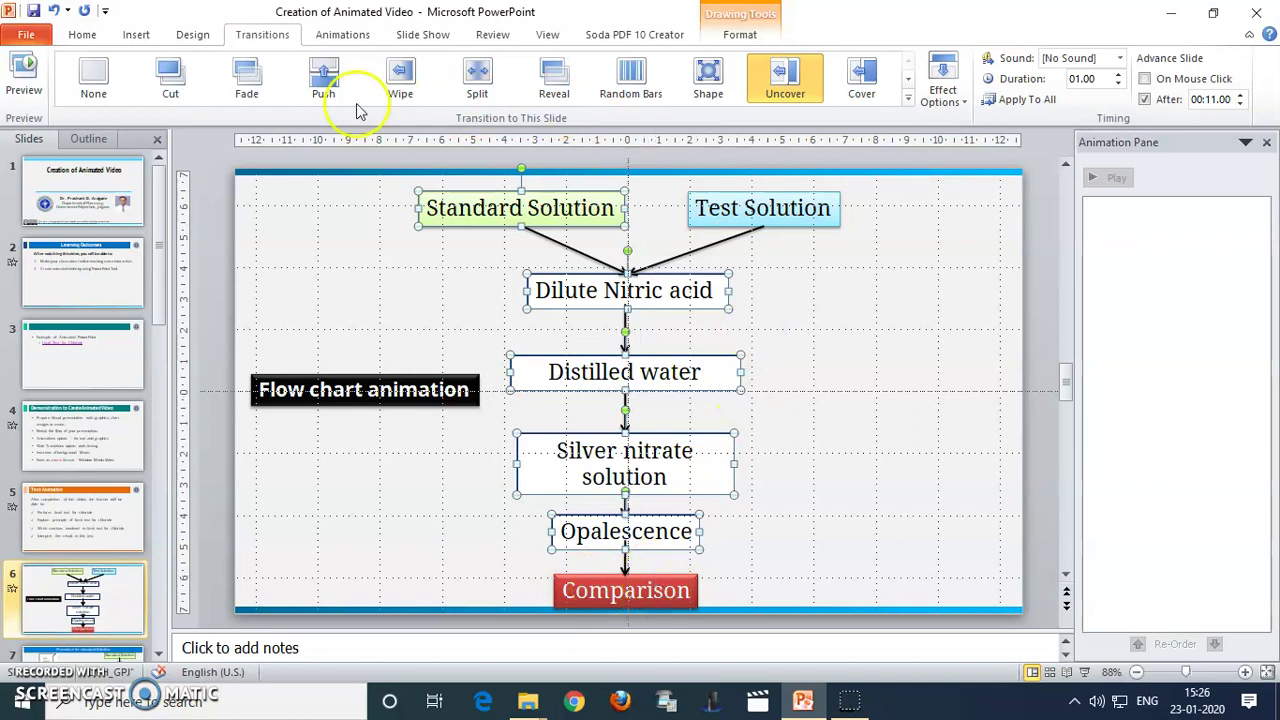
# - Apply the Appear animation to the five selected flowchart boxes
pyautogui.click(330, 35)
pyautogui.click(177, 92)
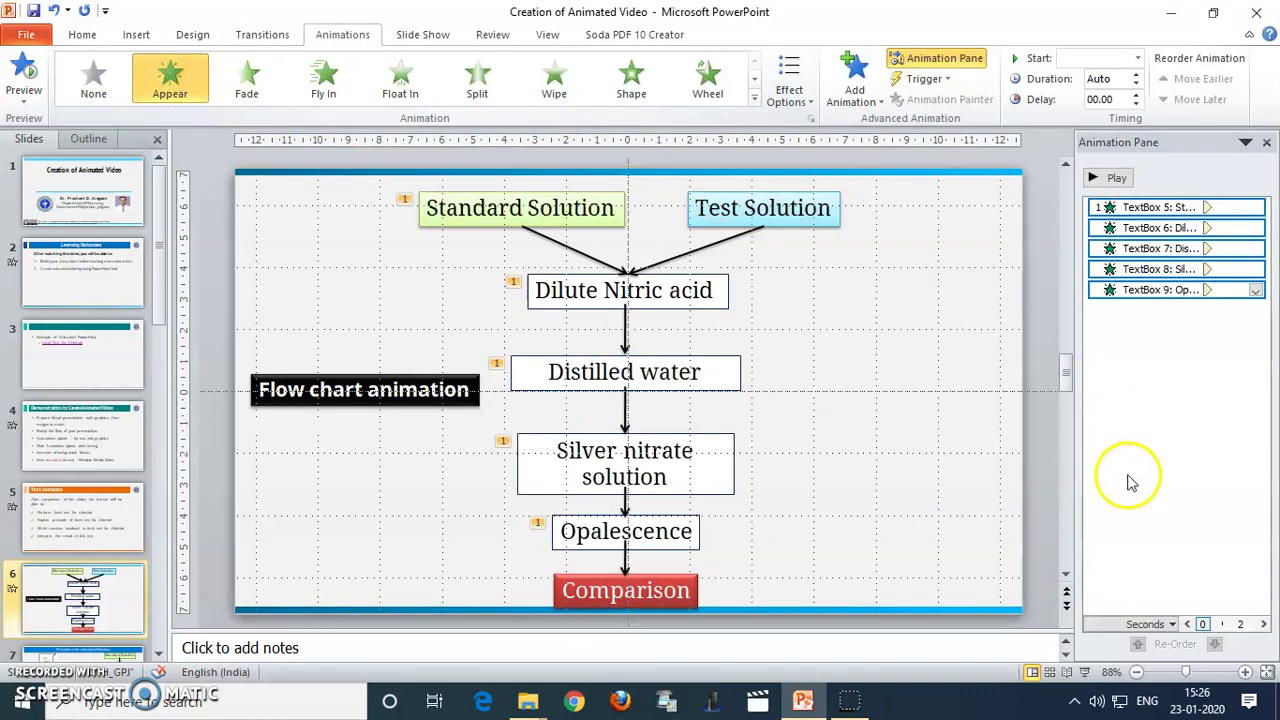
pyautogui.click(586, 255)
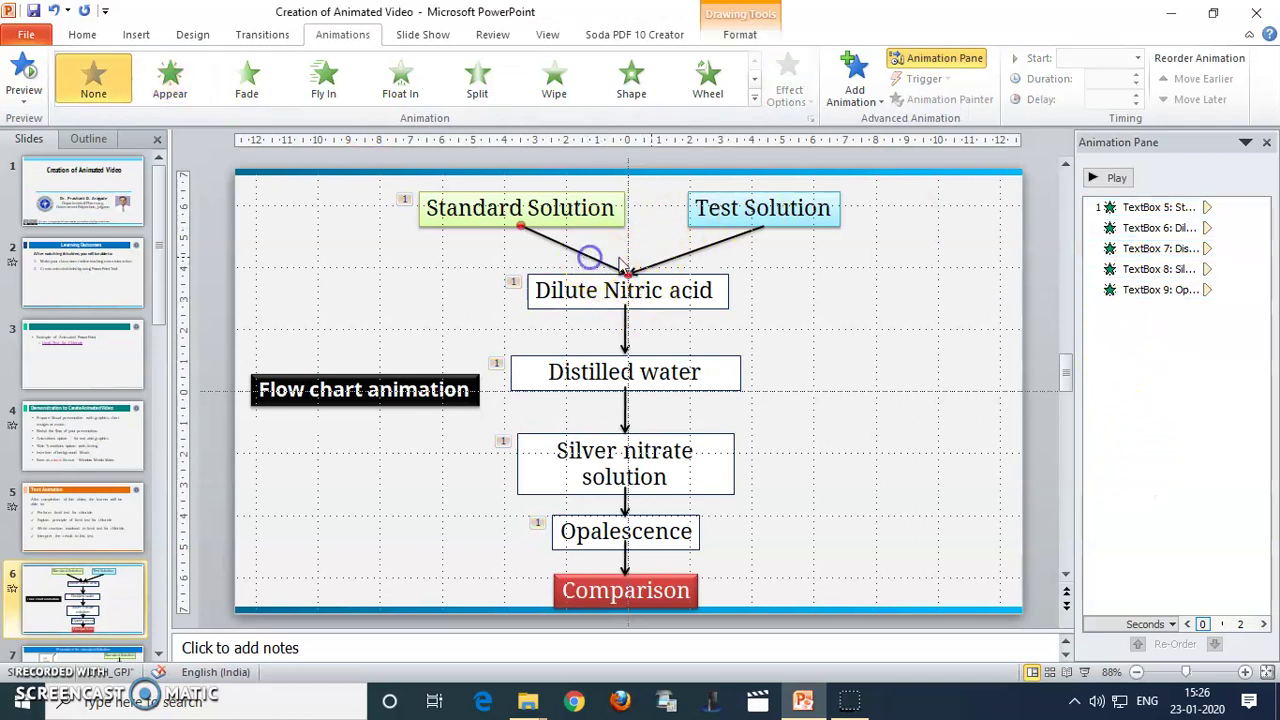
# - Give all six flowchart arrows a Wipe animation coming in From Top
pyautogui.keyDown('shift'); pyautogui.click(672, 257); pyautogui.keyUp('shift')
pyautogui.keyDown('shift'); pyautogui.click(628, 322); pyautogui.keyUp('shift')
pyautogui.keyDown('shift'); pyautogui.click(632, 402); pyautogui.keyUp('shift')
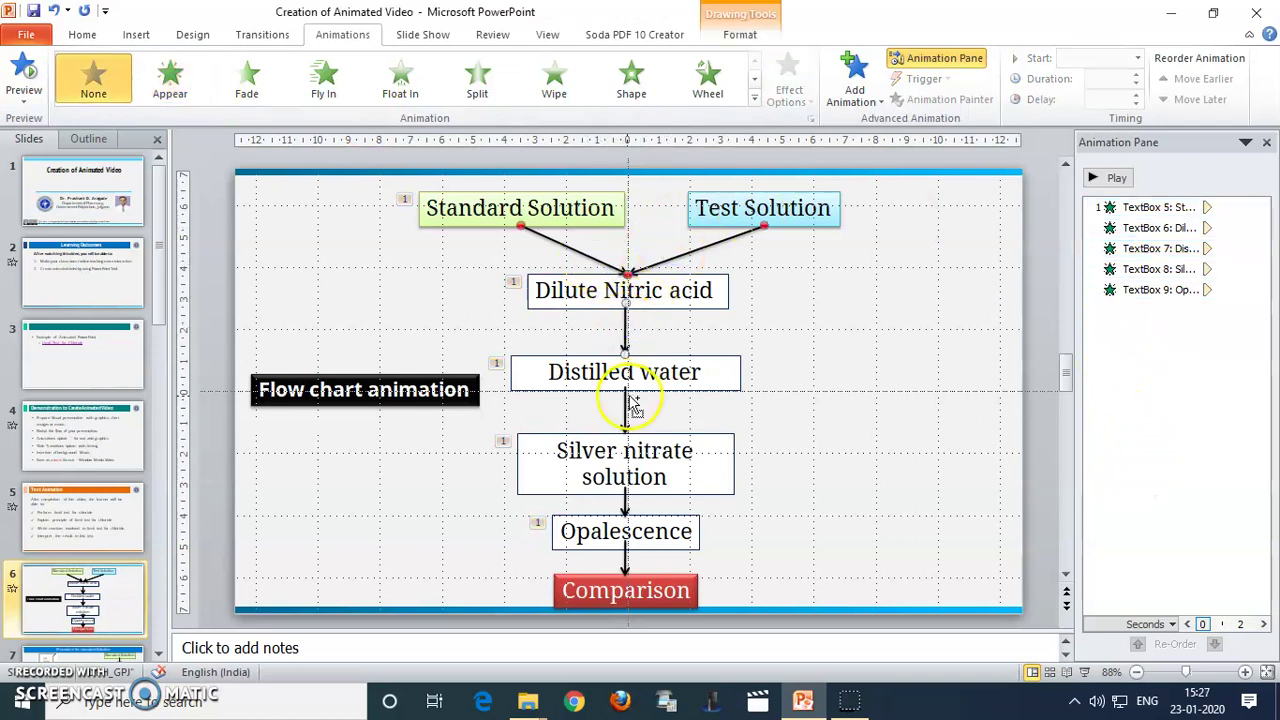
pyautogui.keyDown('shift'); pyautogui.click(630, 505); pyautogui.keyUp('shift')
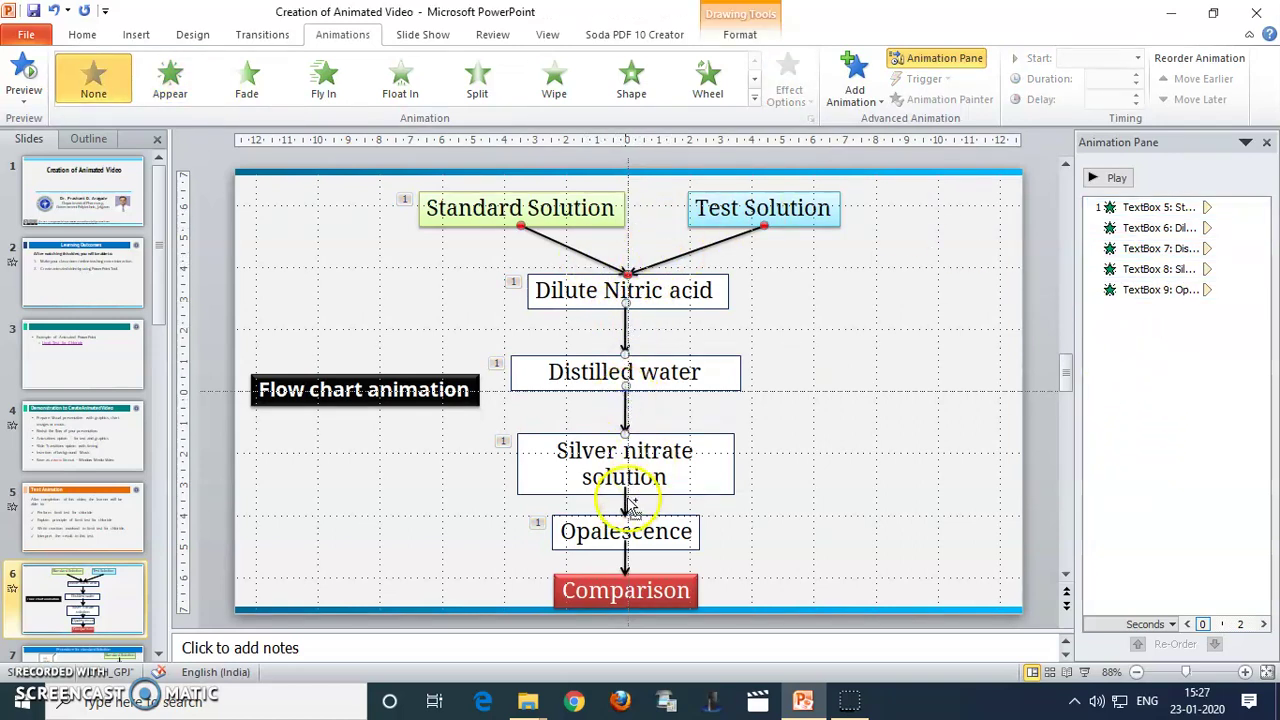
pyautogui.keyDown('shift'); pyautogui.click(628, 562); pyautogui.keyUp('shift')
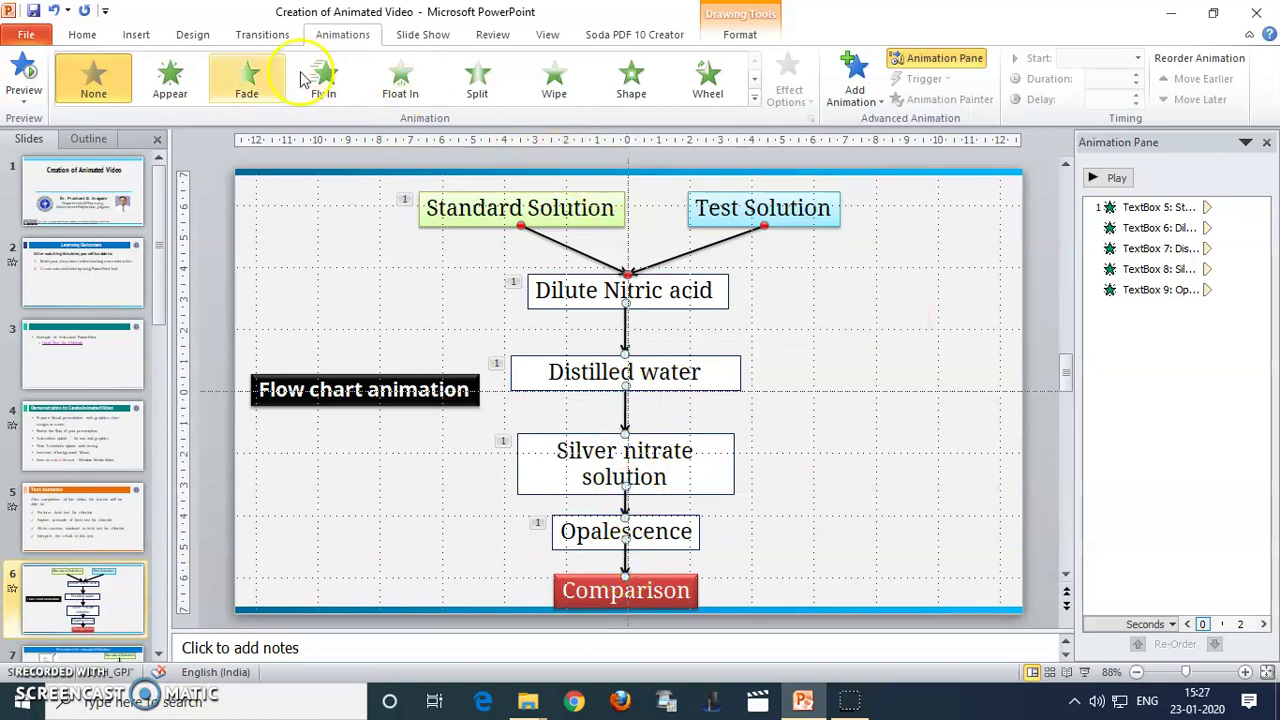
pyautogui.click(558, 88)
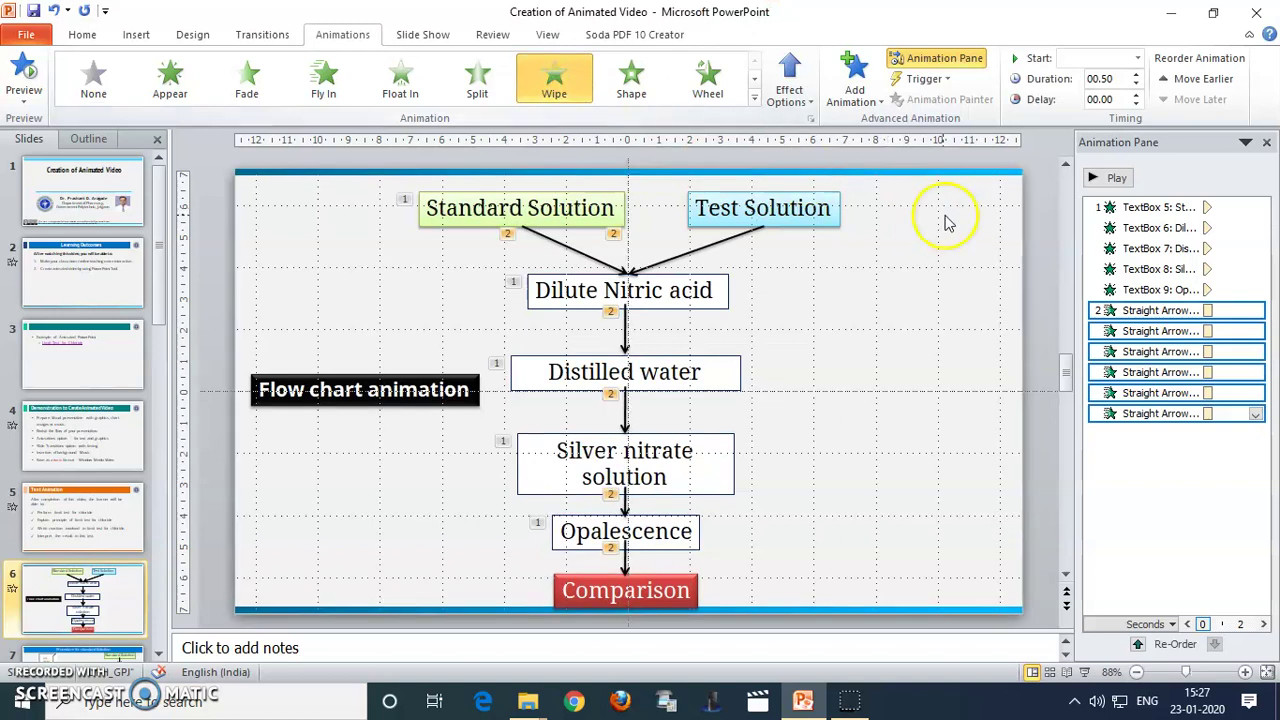
pyautogui.click(793, 100)
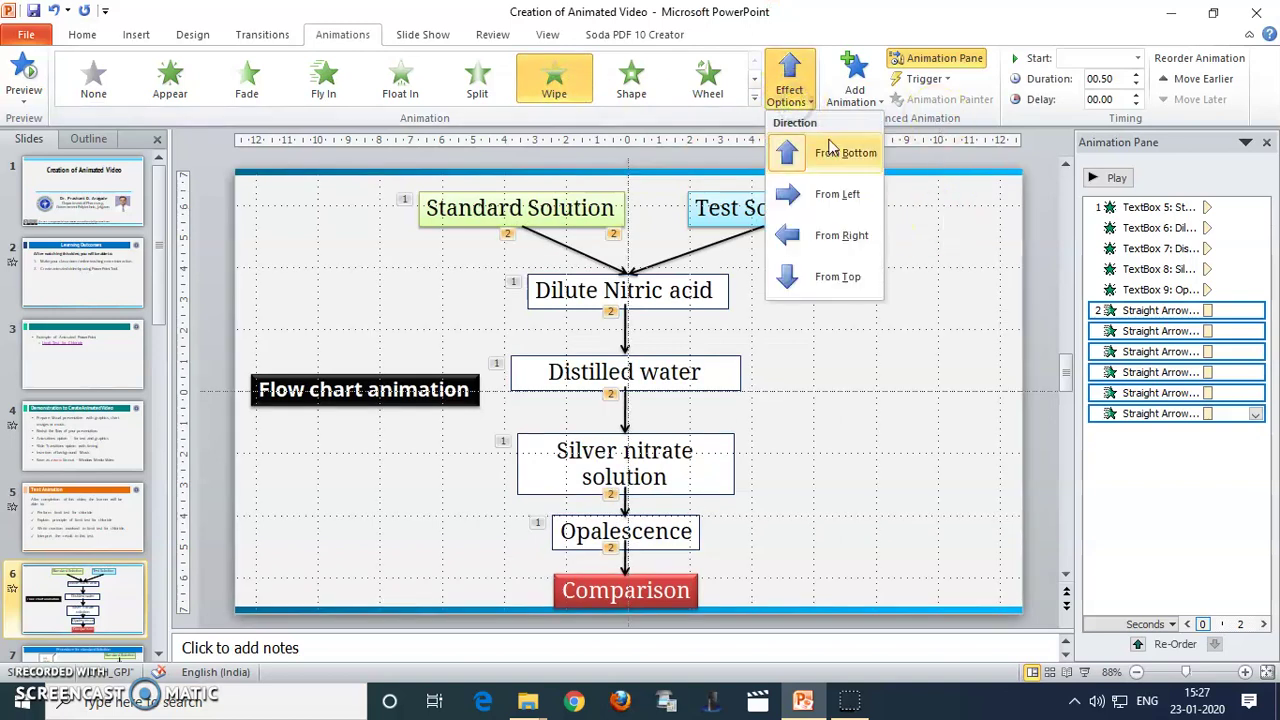
pyautogui.click(822, 279)
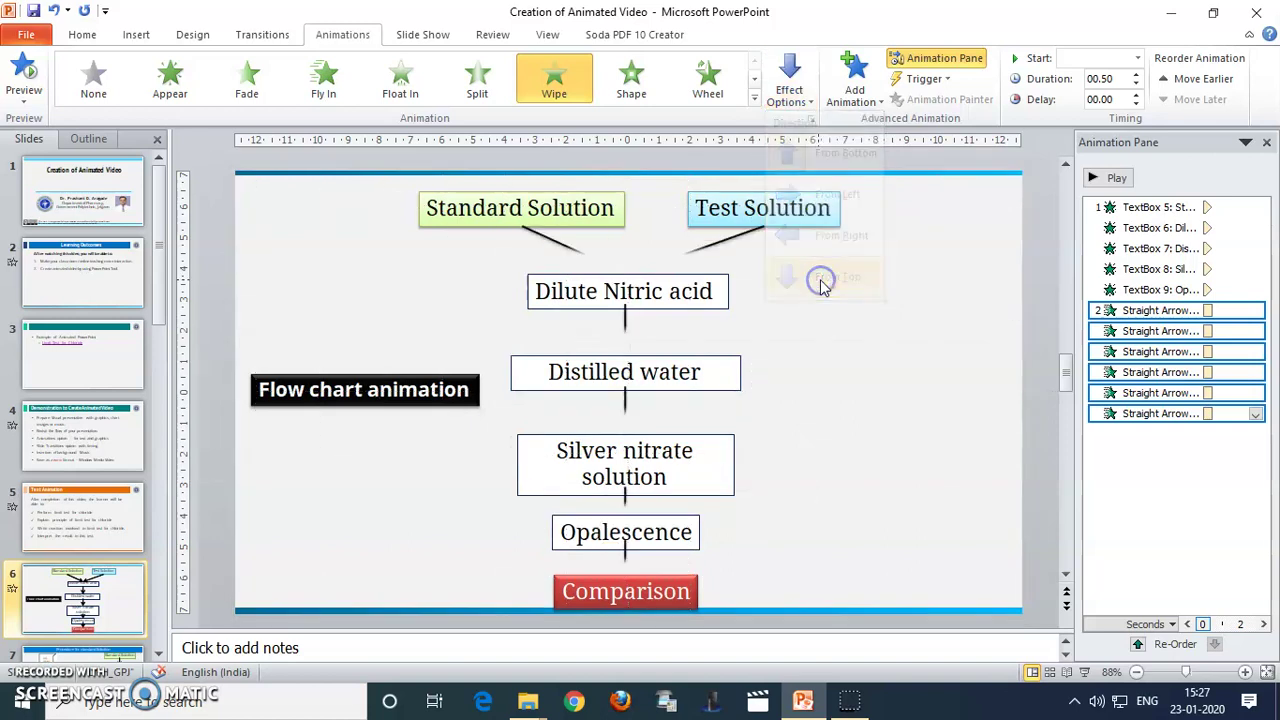
pyautogui.click(1123, 208)
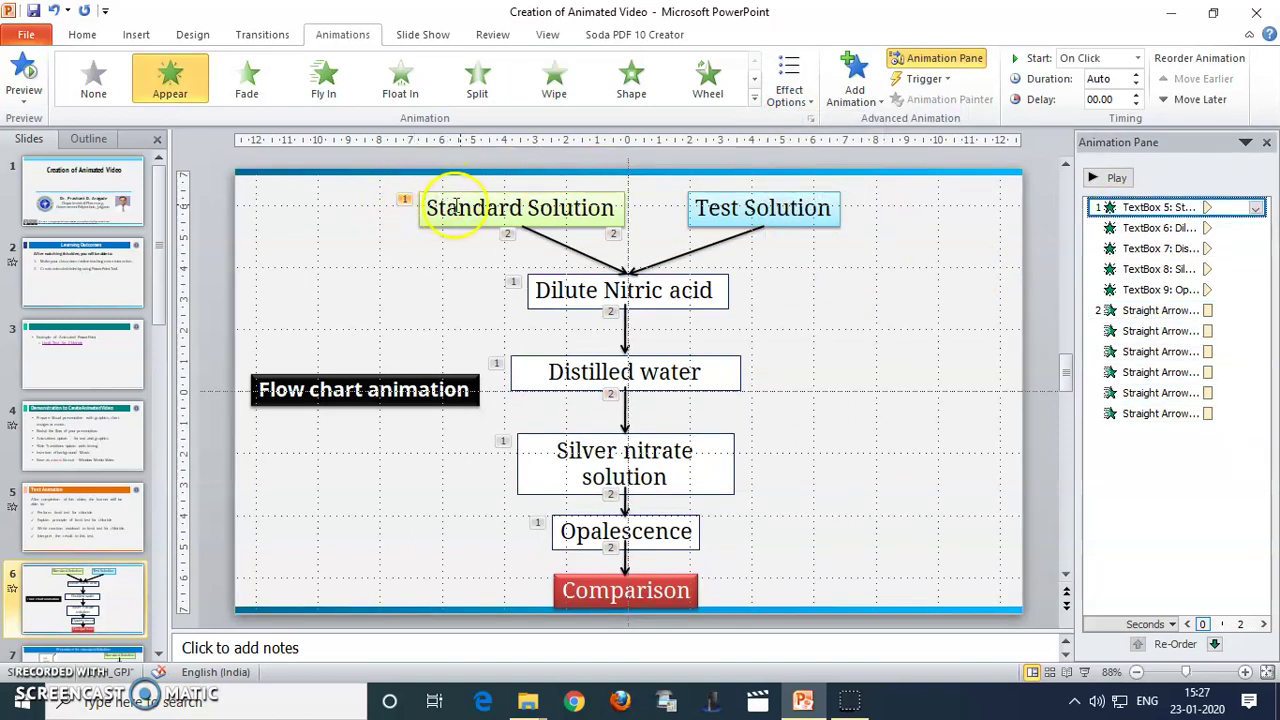
# - Start the boxes With Previous; move the first arrow after Standard Solution, After Previous with delay
pyautogui.click(1137, 58)
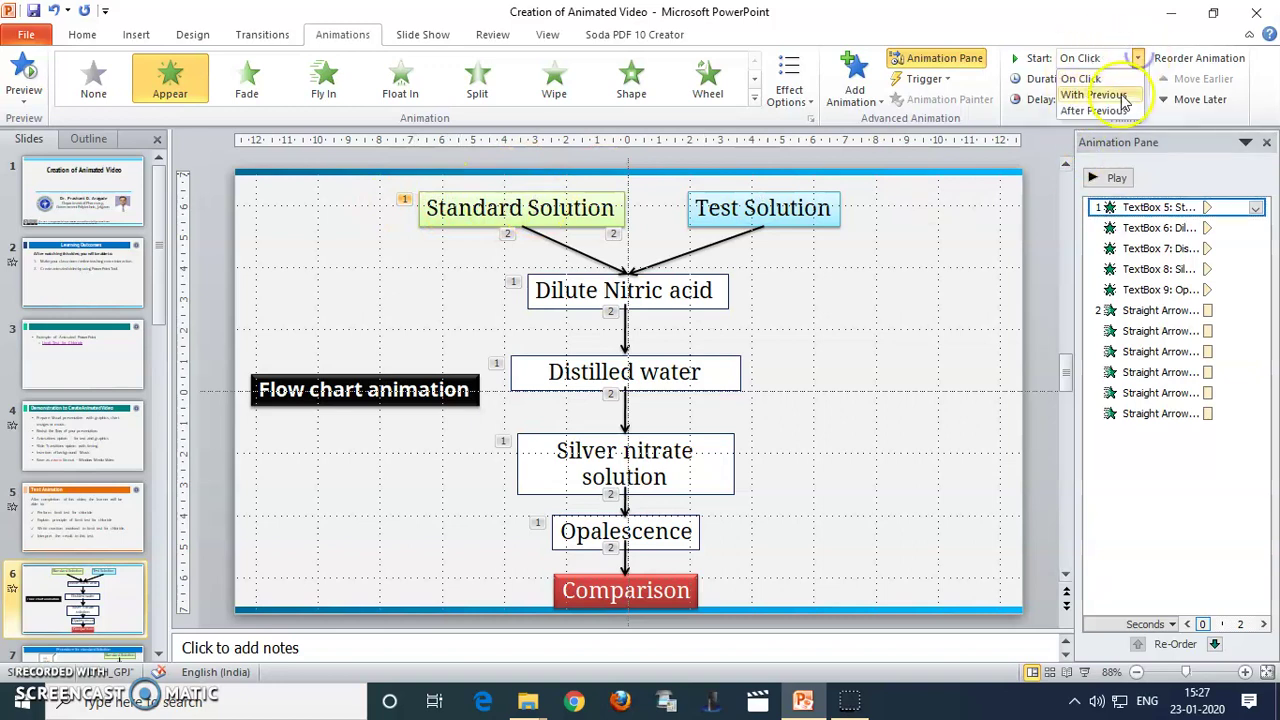
pyautogui.click(1100, 78)
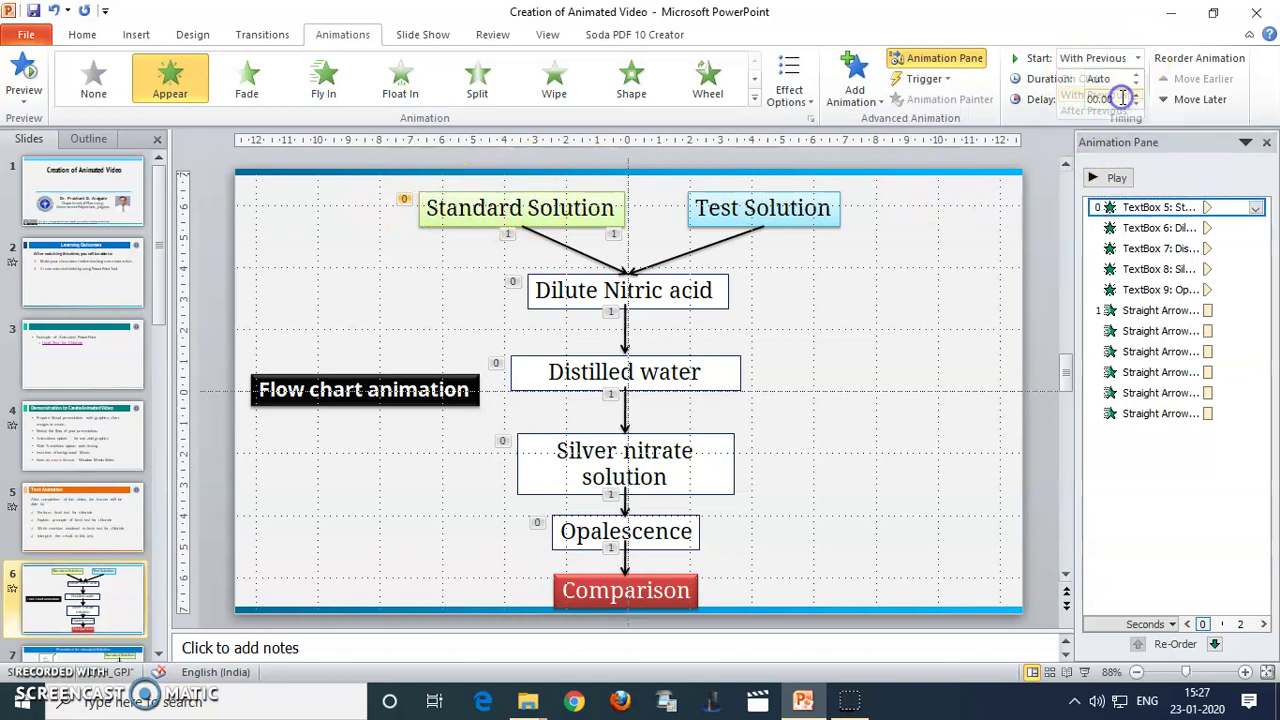
pyautogui.click(575, 247)
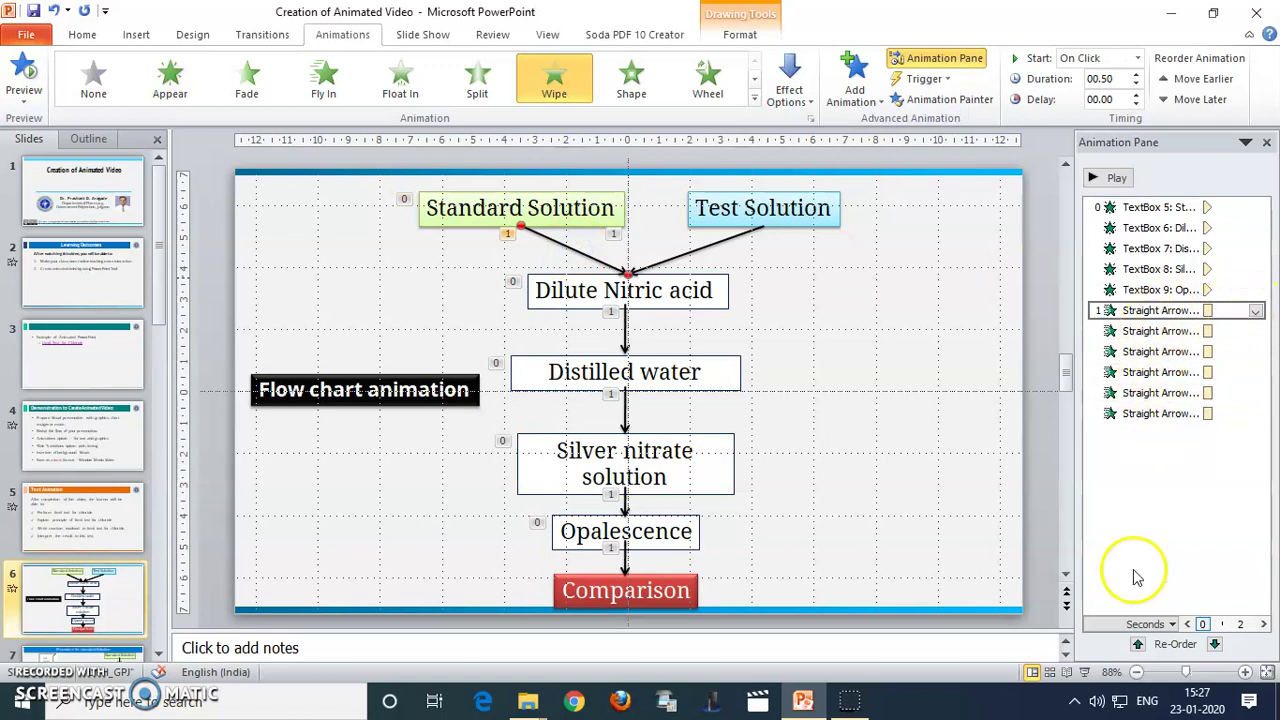
pyautogui.click(1138, 644)
pyautogui.click(1138, 644)
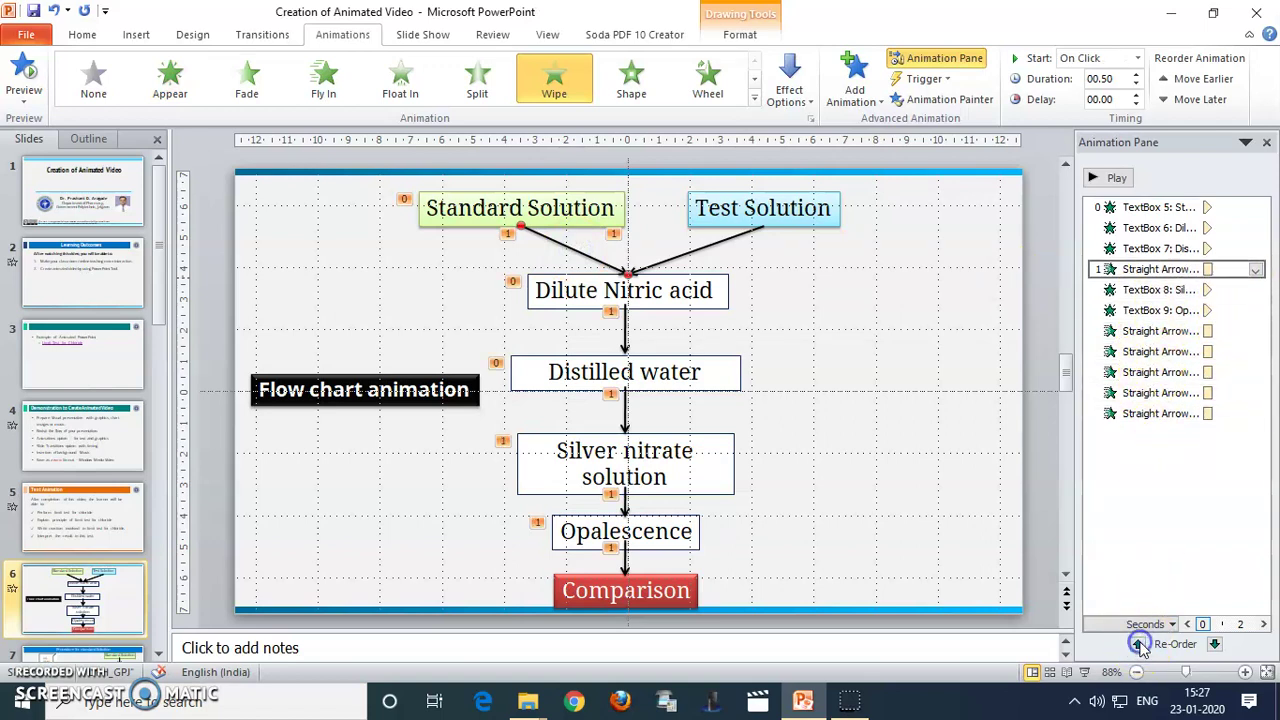
pyautogui.click(1138, 644)
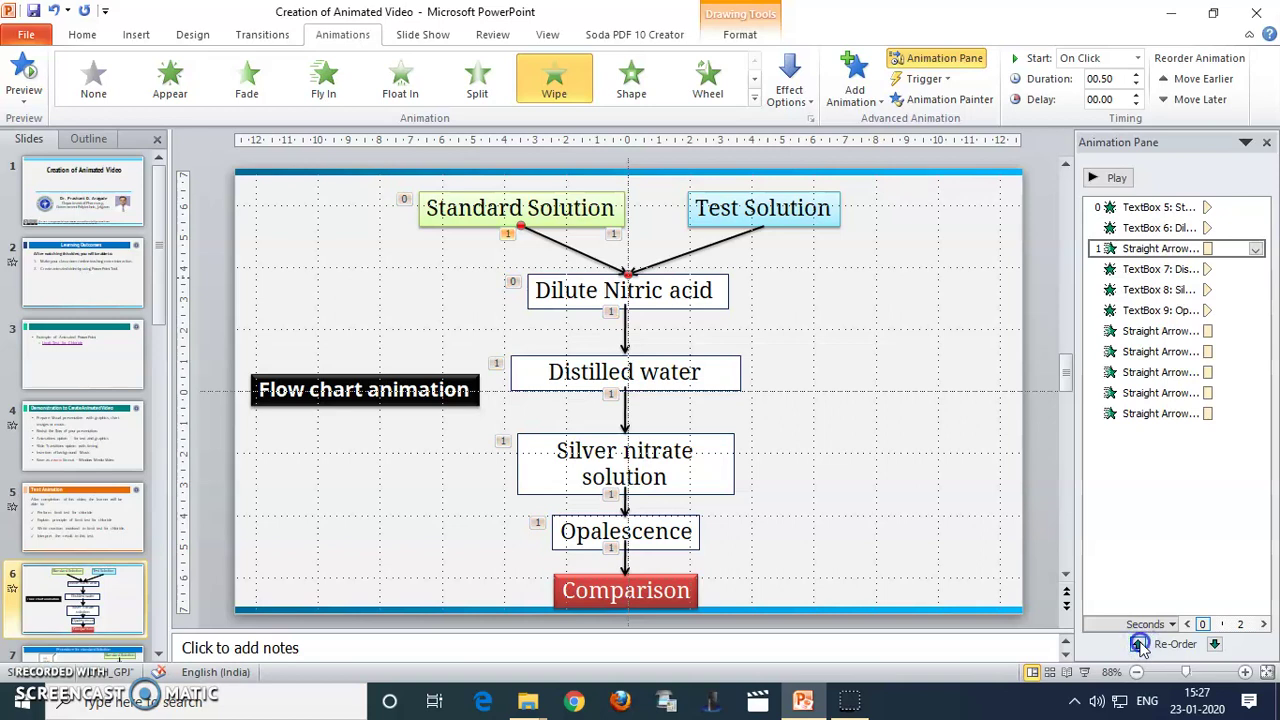
pyautogui.click(1138, 644)
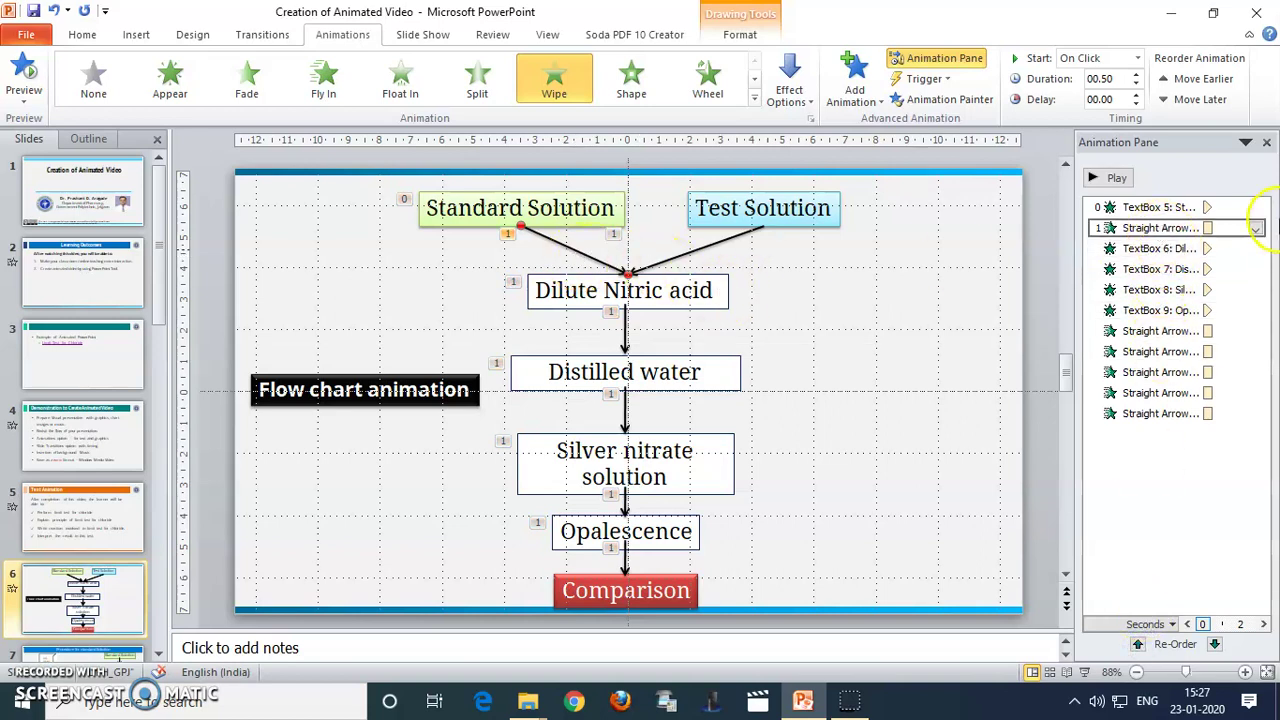
pyautogui.click(1138, 58)
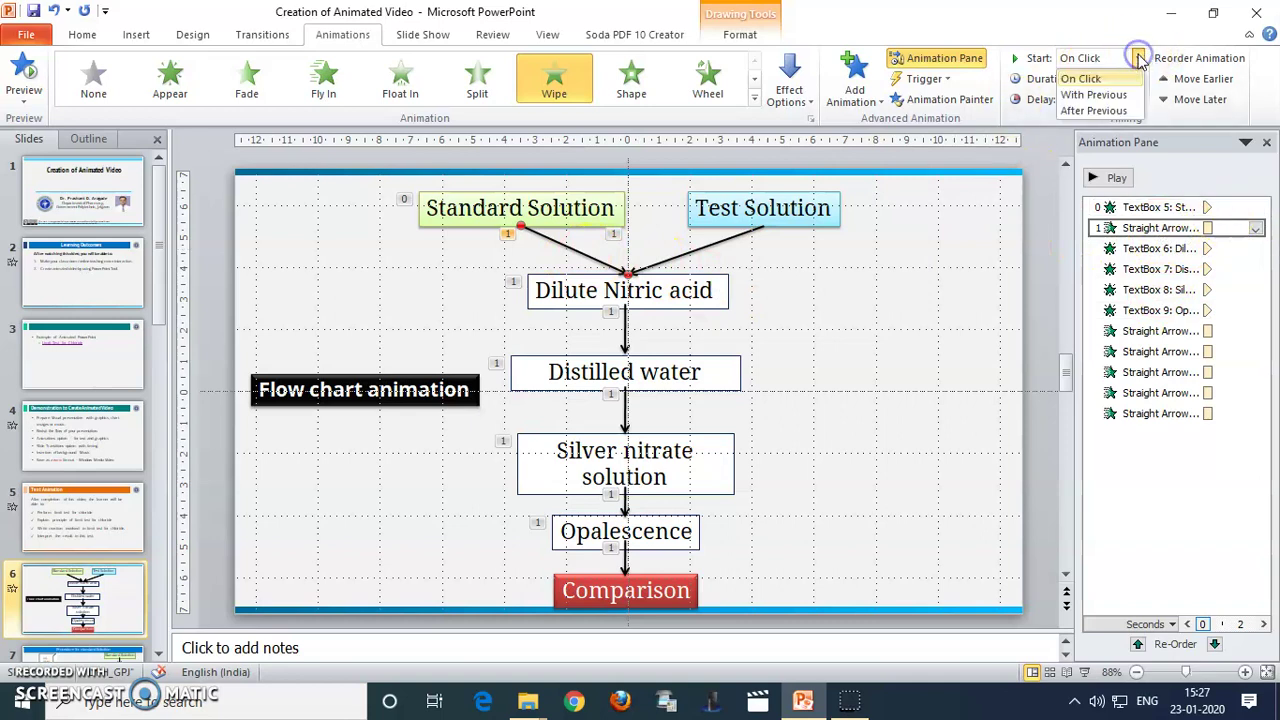
pyautogui.click(1094, 110)
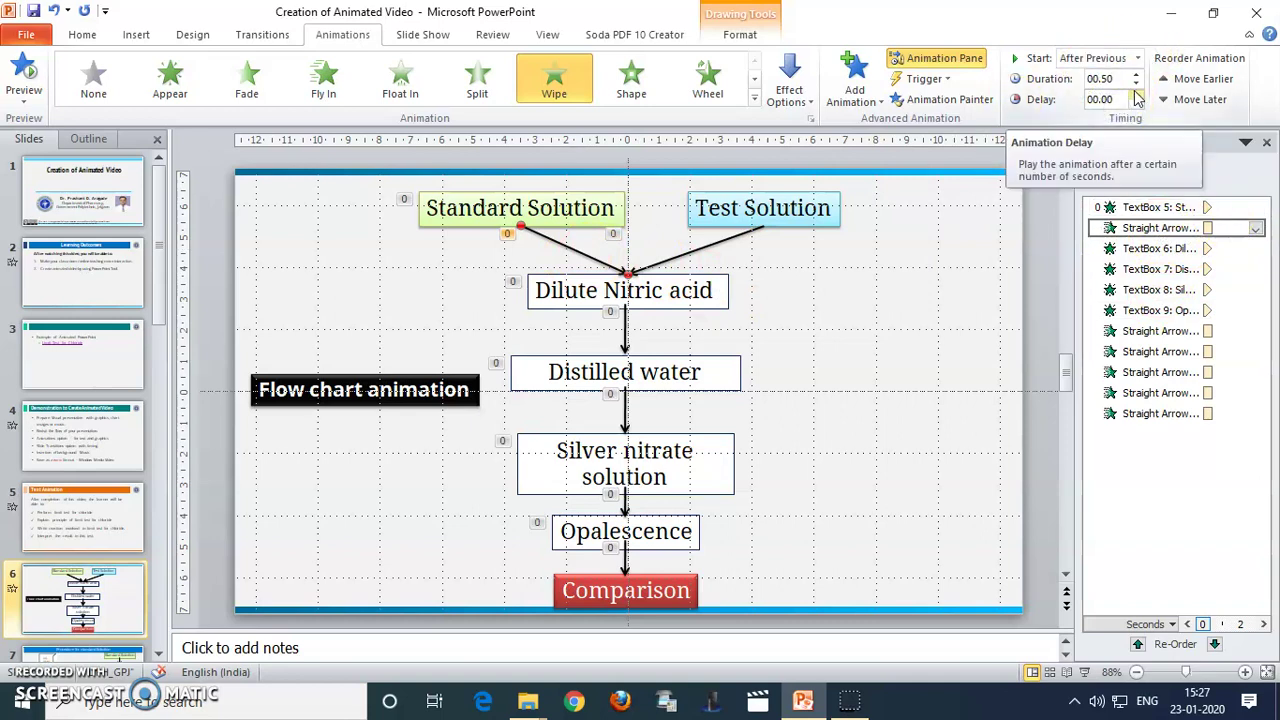
pyautogui.click(1136, 94)
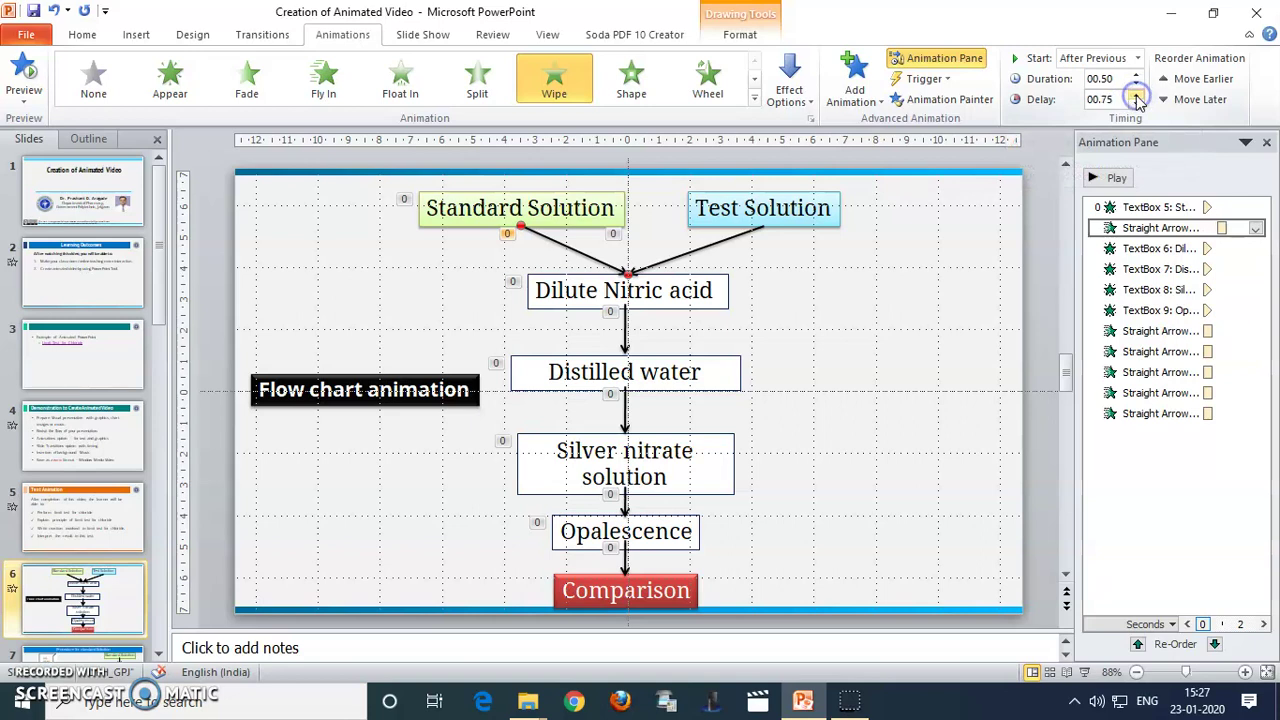
# - Make the Dilute Nitric acid box start After Previous with a 1-second delay
pyautogui.click(665, 292)
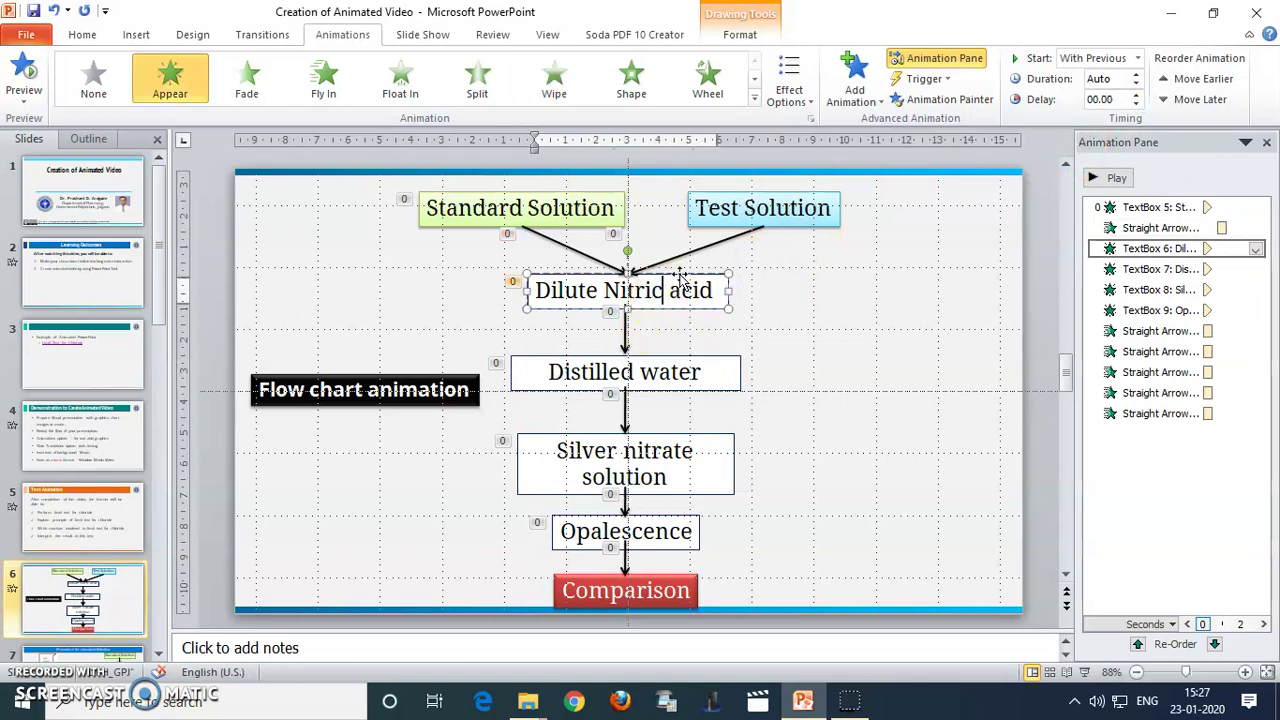
pyautogui.click(1137, 58)
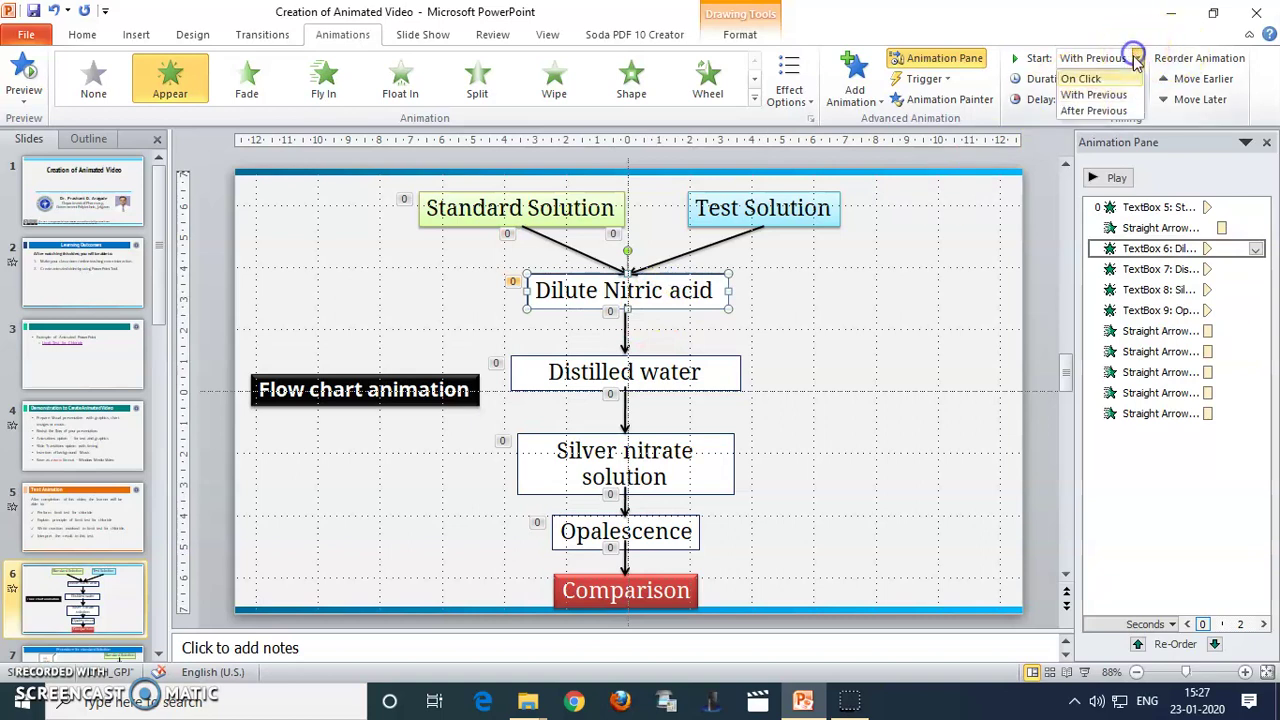
pyautogui.click(1120, 112)
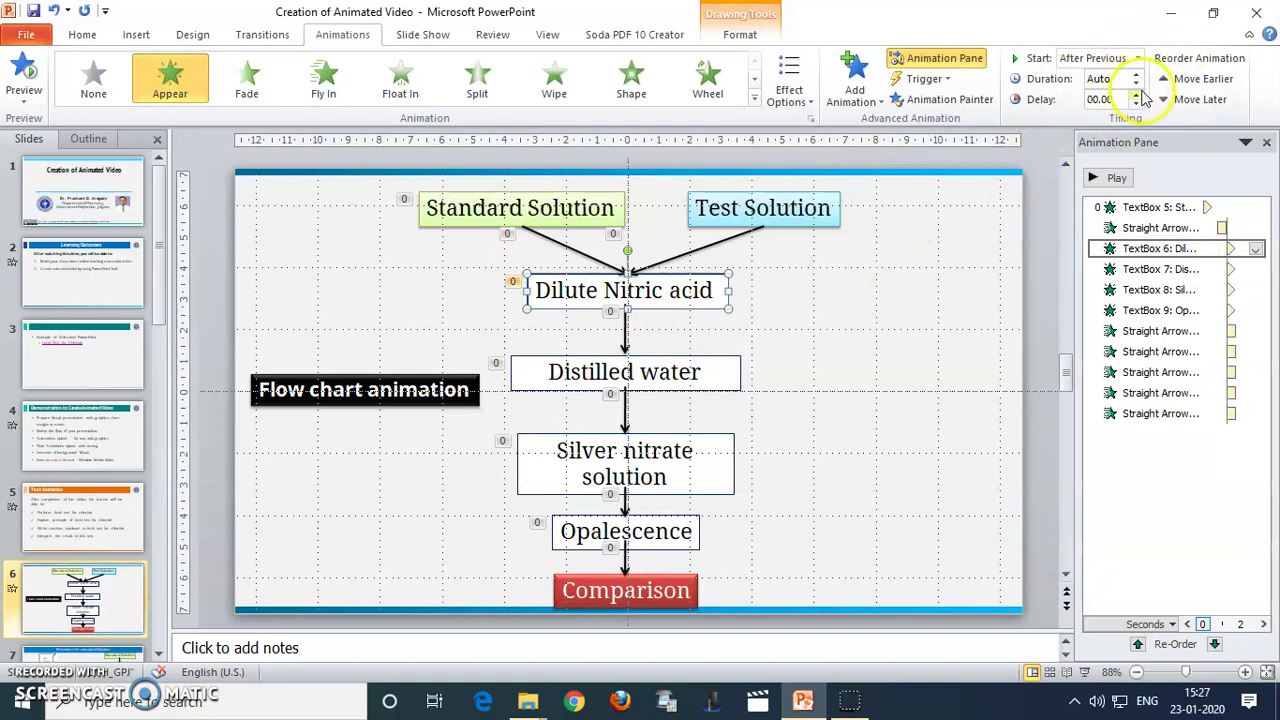
pyautogui.click(1137, 94)
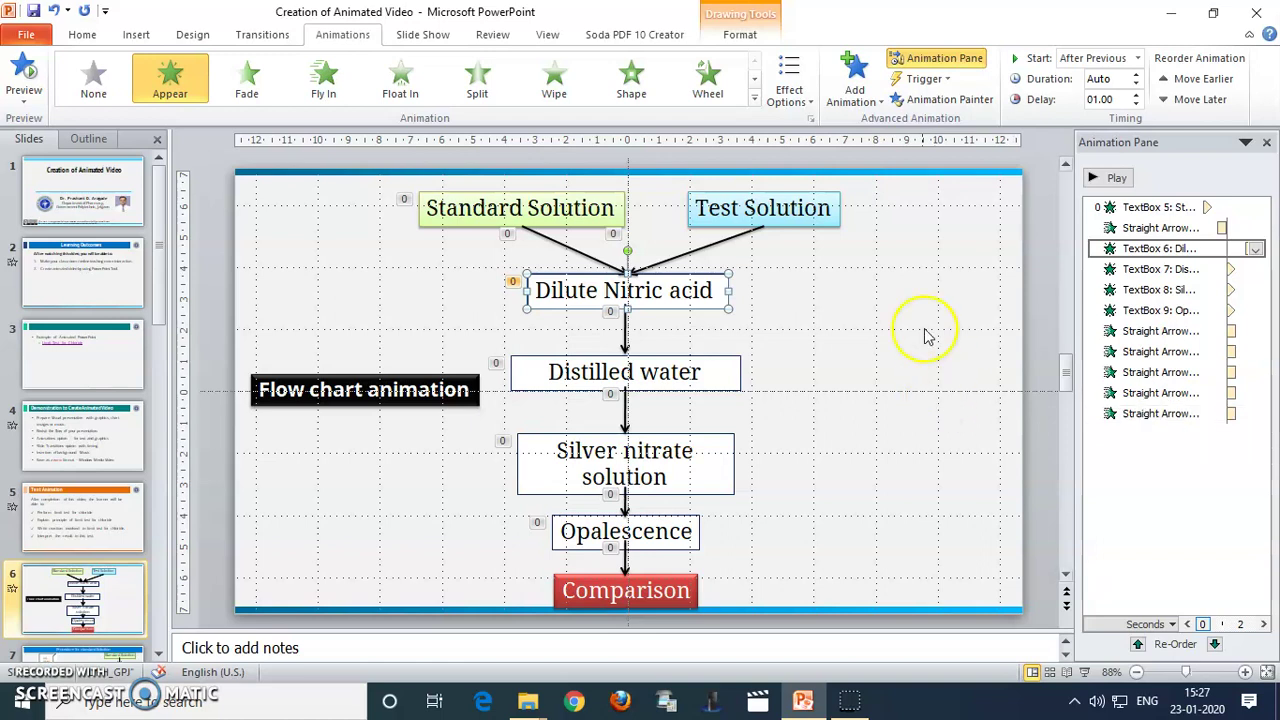
pyautogui.click(256, 36)
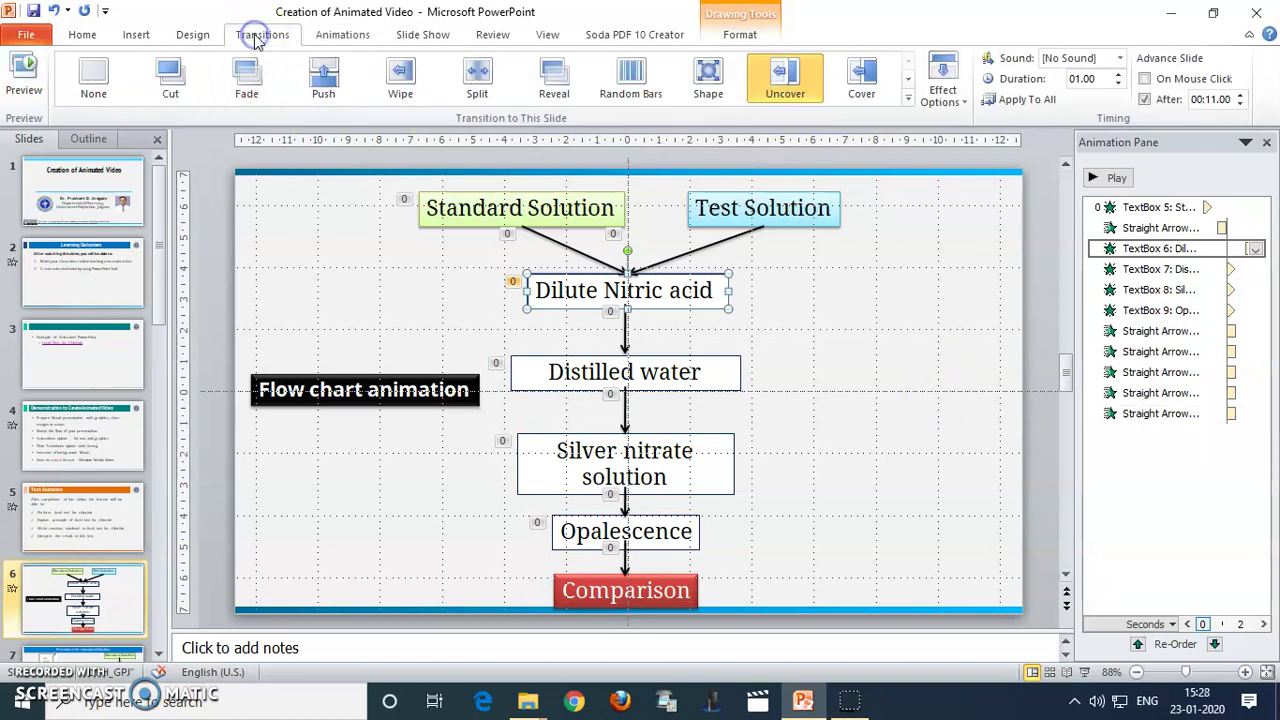
# - Open slide 7 and set its transition to None, removing the Fade
pyautogui.click(1144, 99)
pyautogui.click(82, 650)
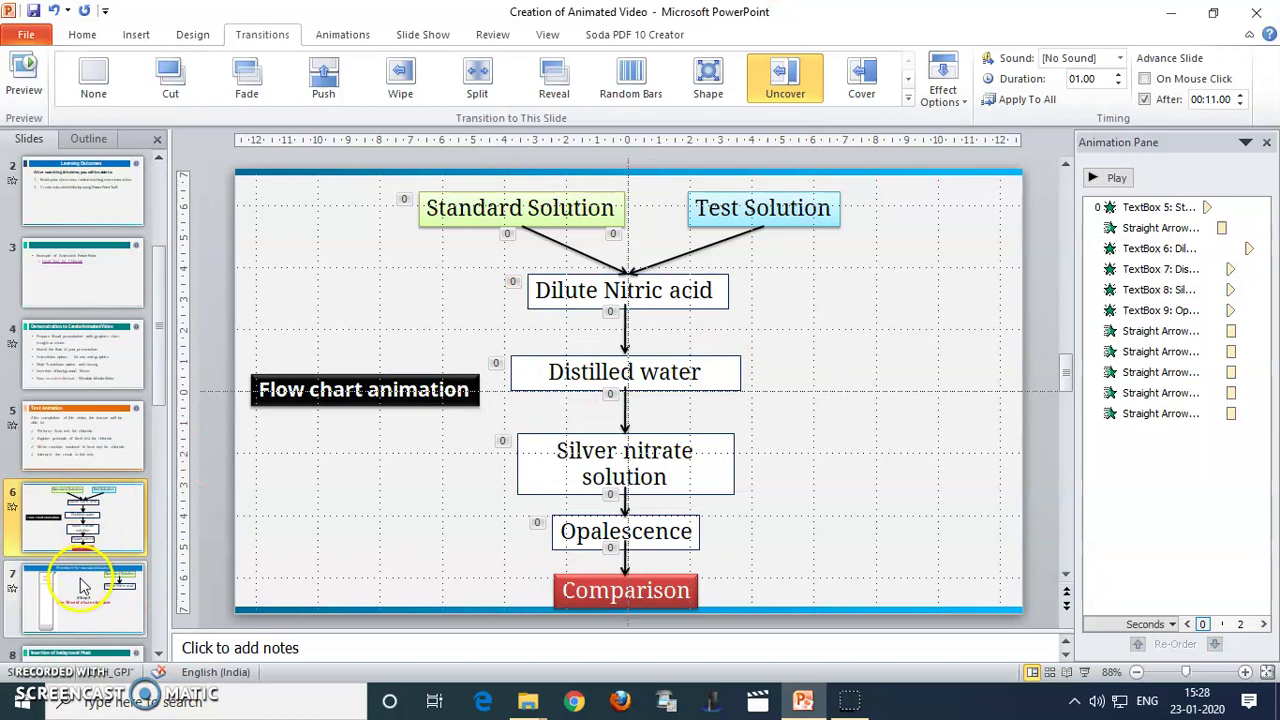
pyautogui.click(82, 586)
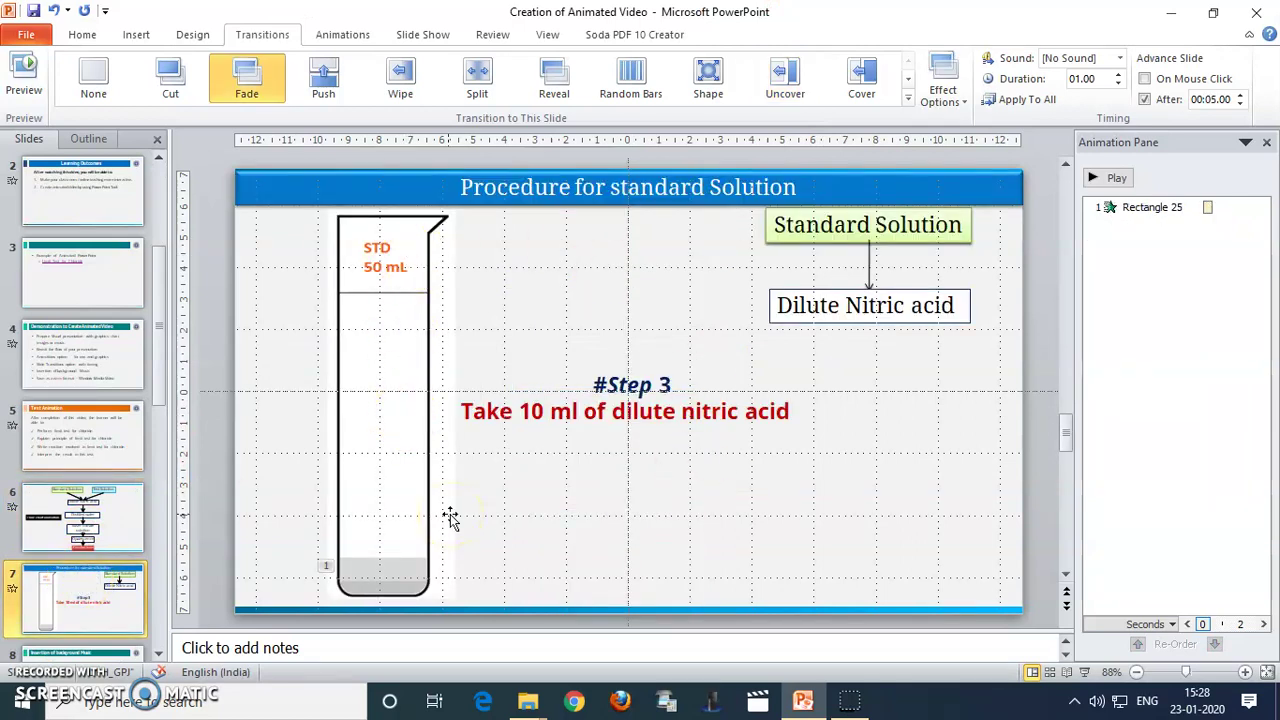
pyautogui.click(378, 570)
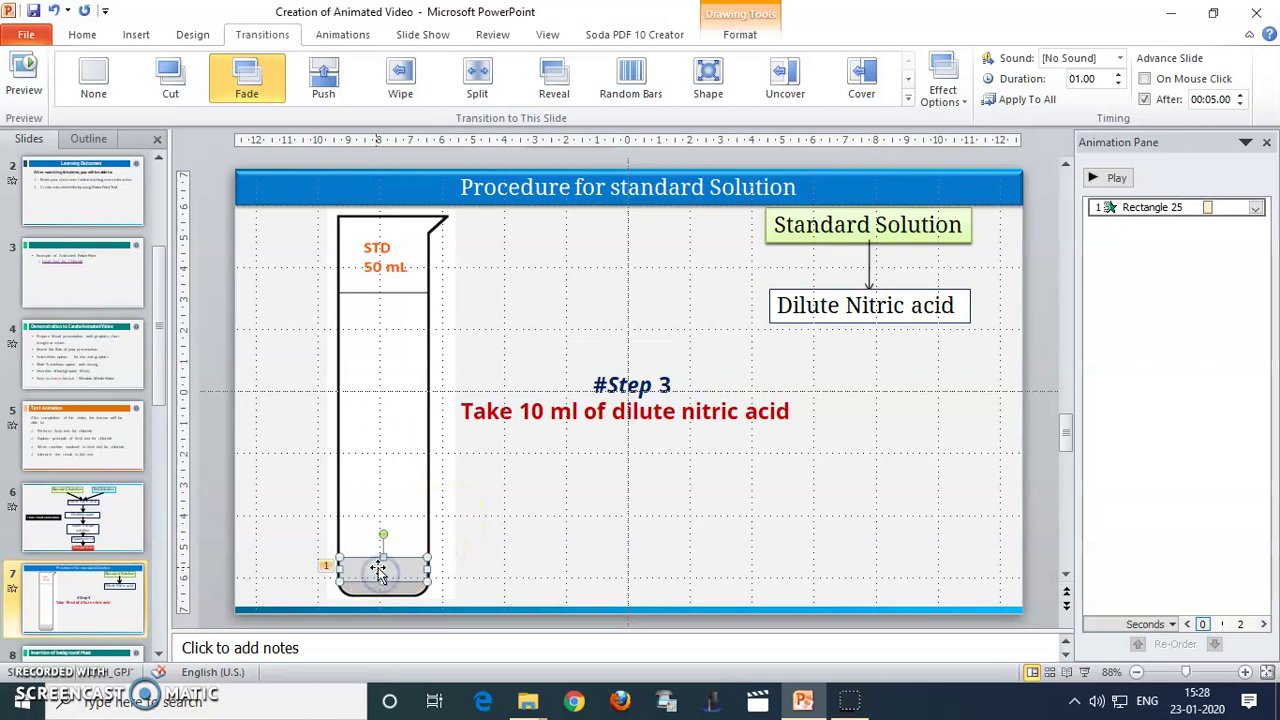
pyautogui.click(90, 76)
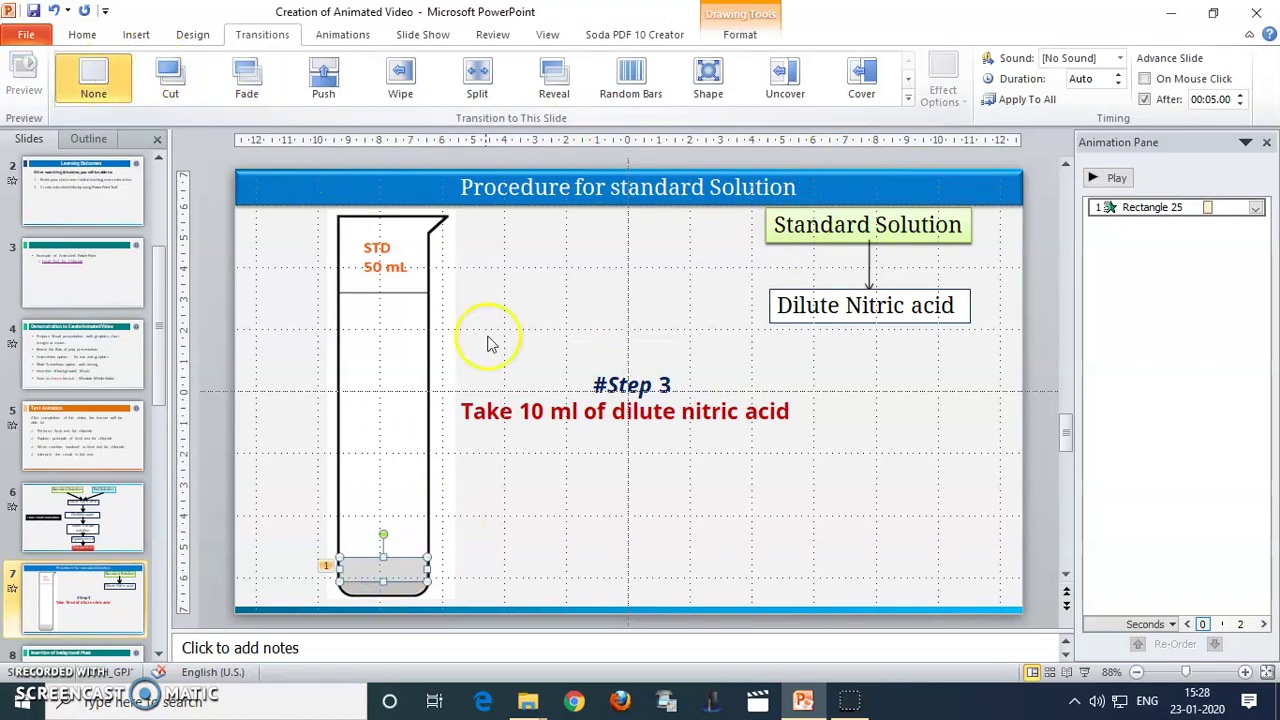
pyautogui.click(341, 34)
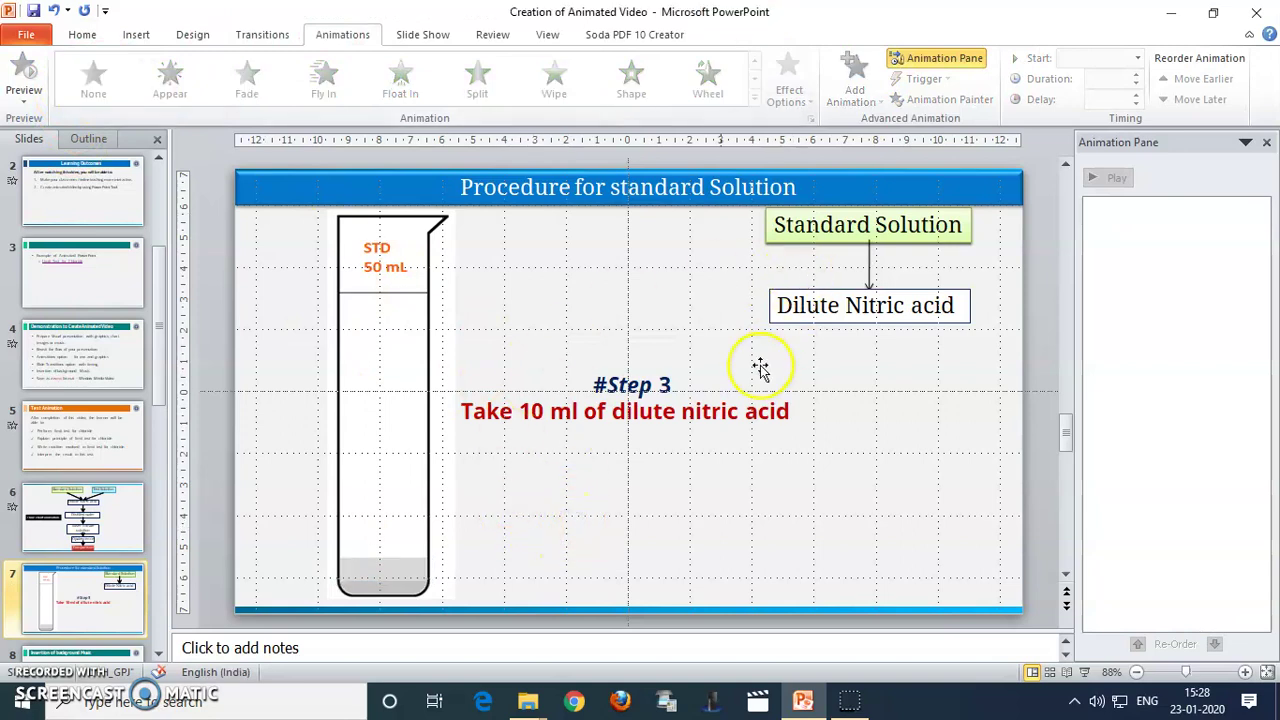
# - Give the Step 3 text box an Appear animation starting With Previous after a 01.00 delay
pyautogui.click(605, 410)
pyautogui.click(561, 369)
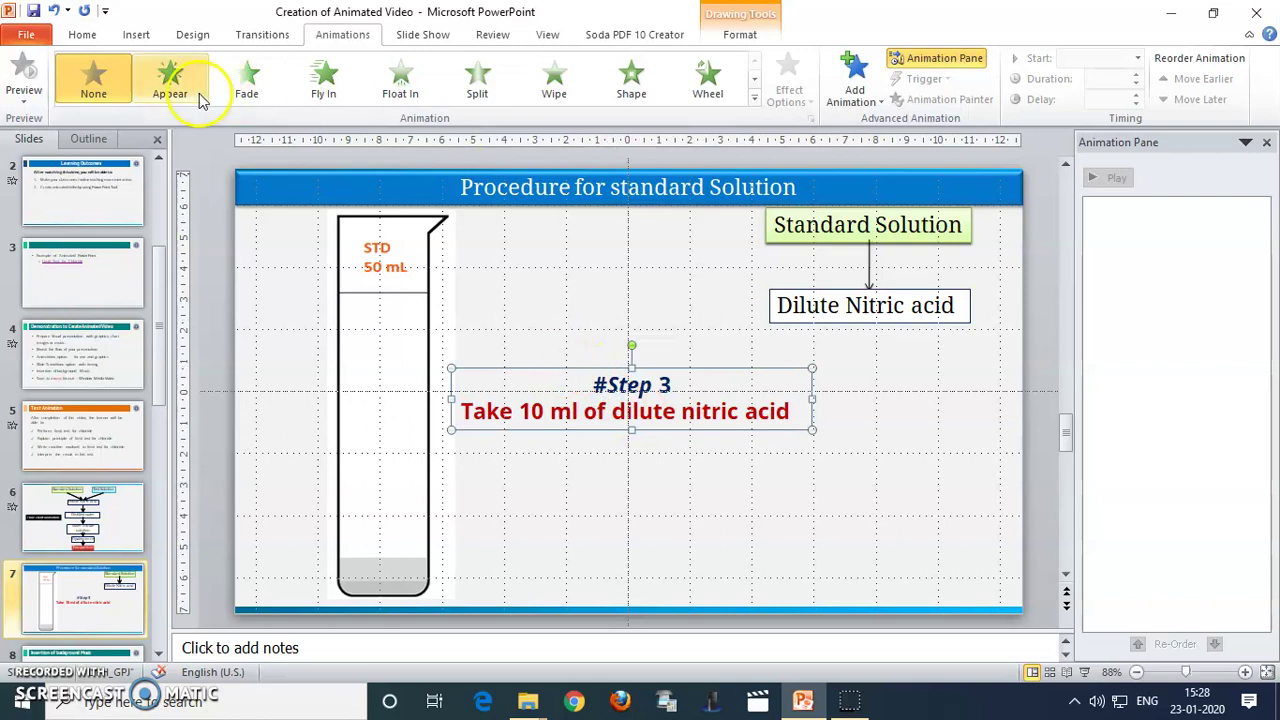
pyautogui.click(170, 80)
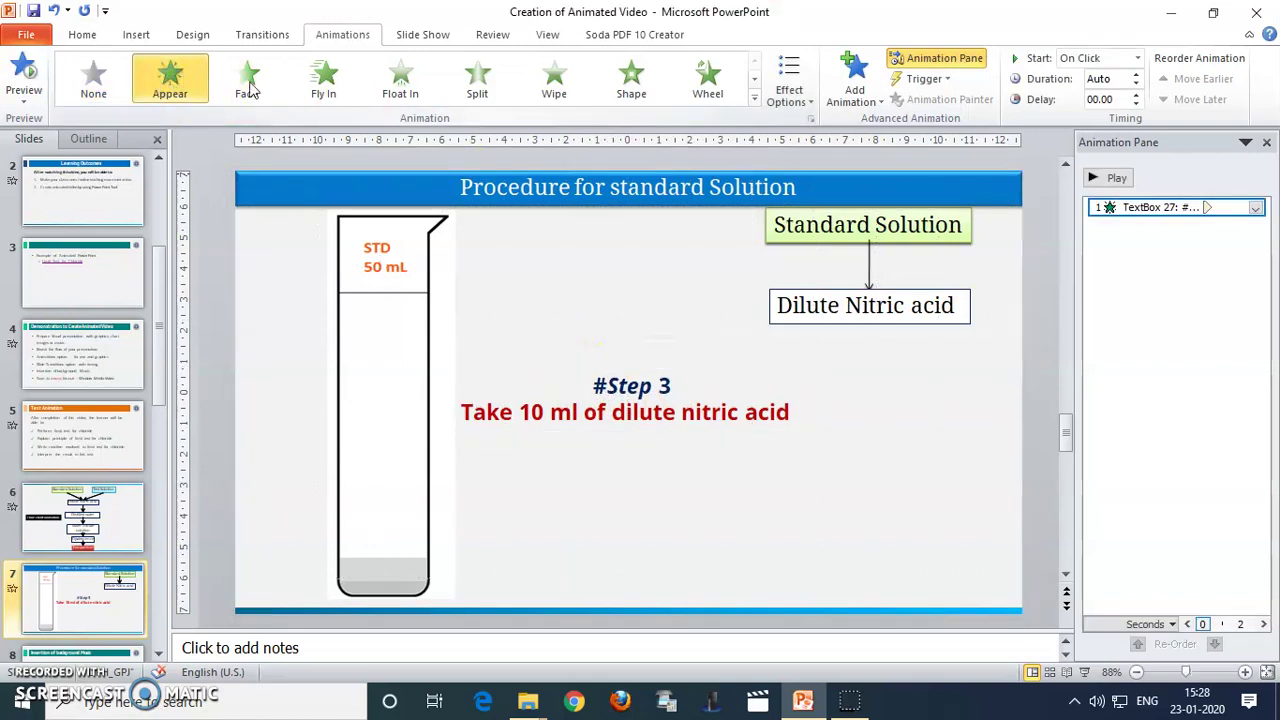
pyautogui.click(1137, 58)
pyautogui.click(1132, 92)
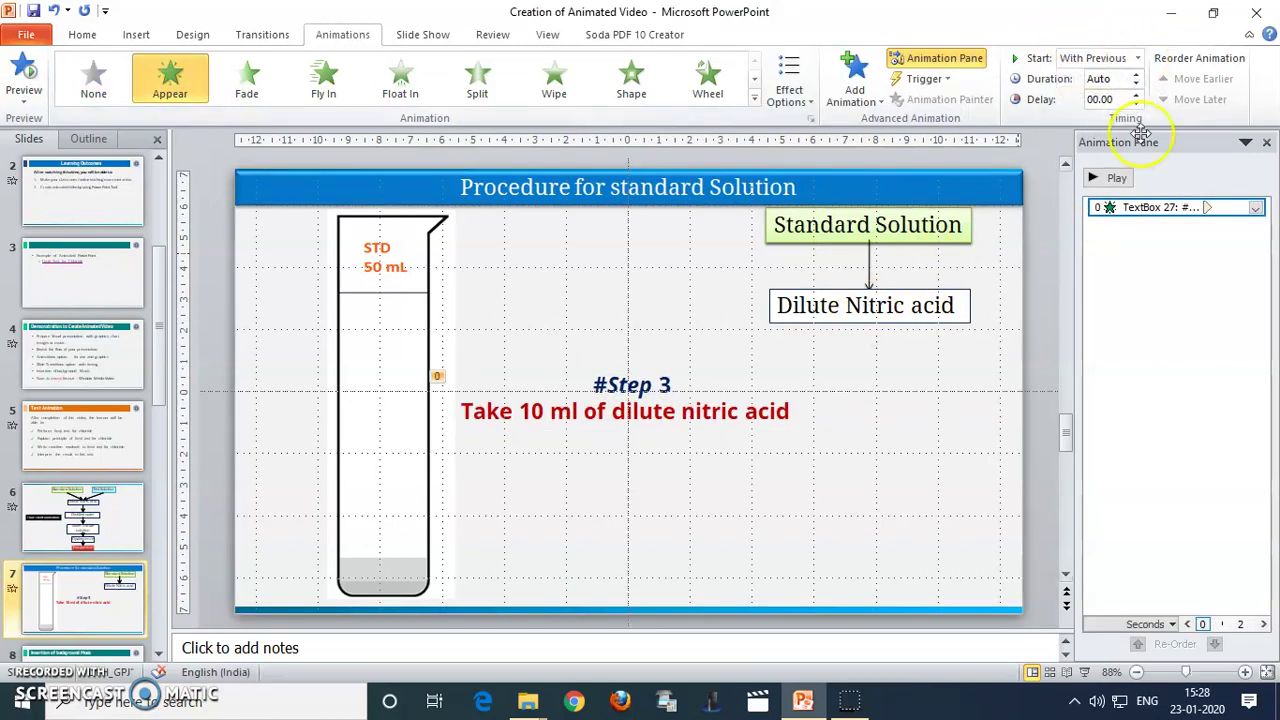
pyautogui.click(1137, 94)
pyautogui.click(1139, 95)
pyautogui.click(1139, 95)
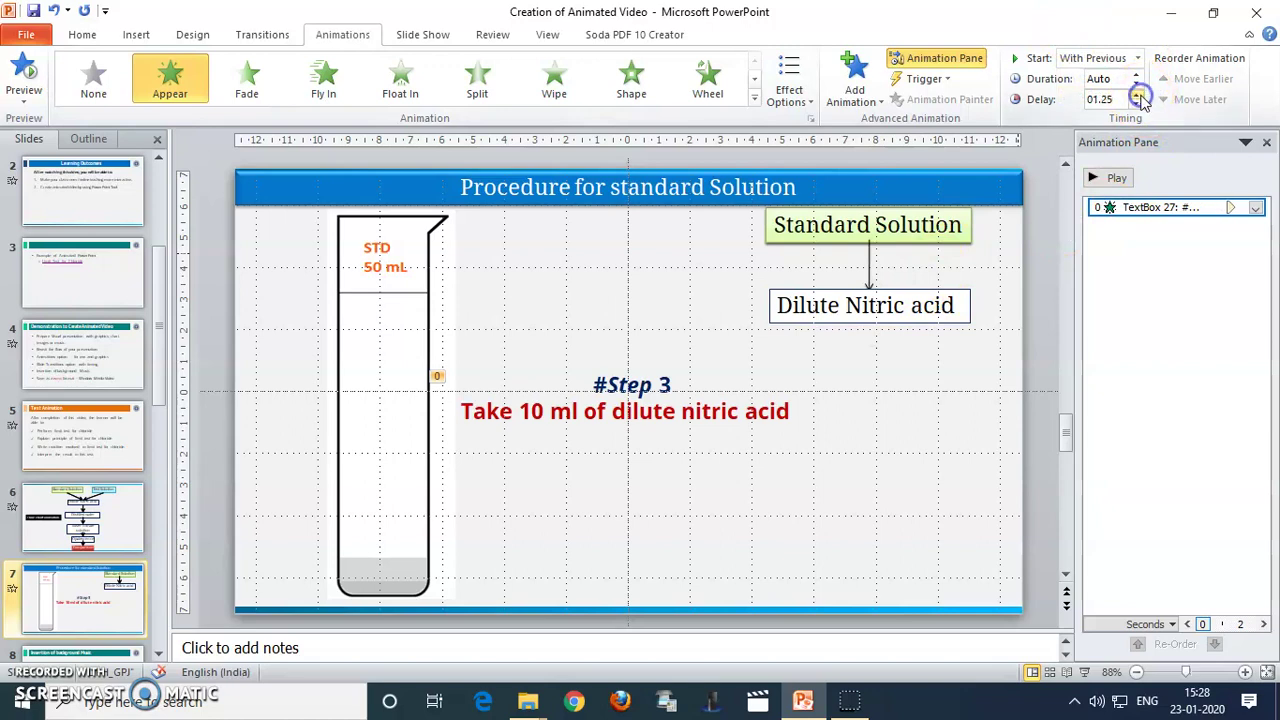
pyautogui.click(1137, 104)
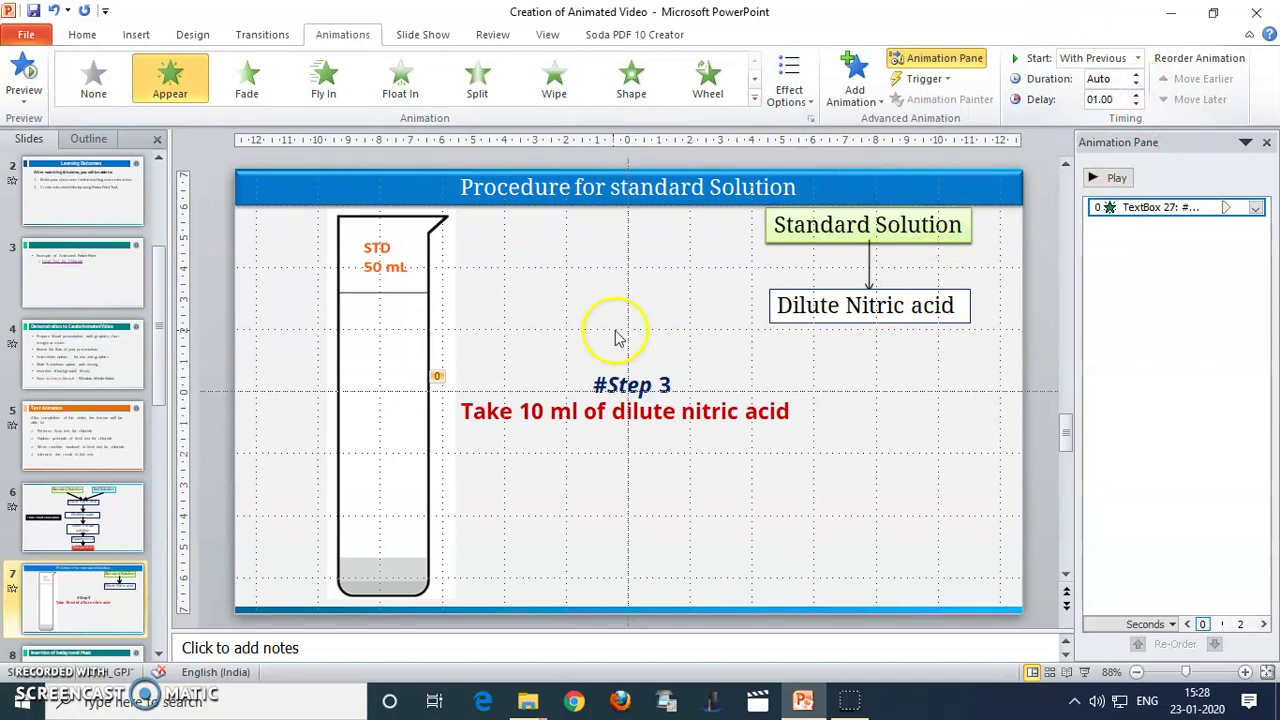
pyautogui.click(390, 570)
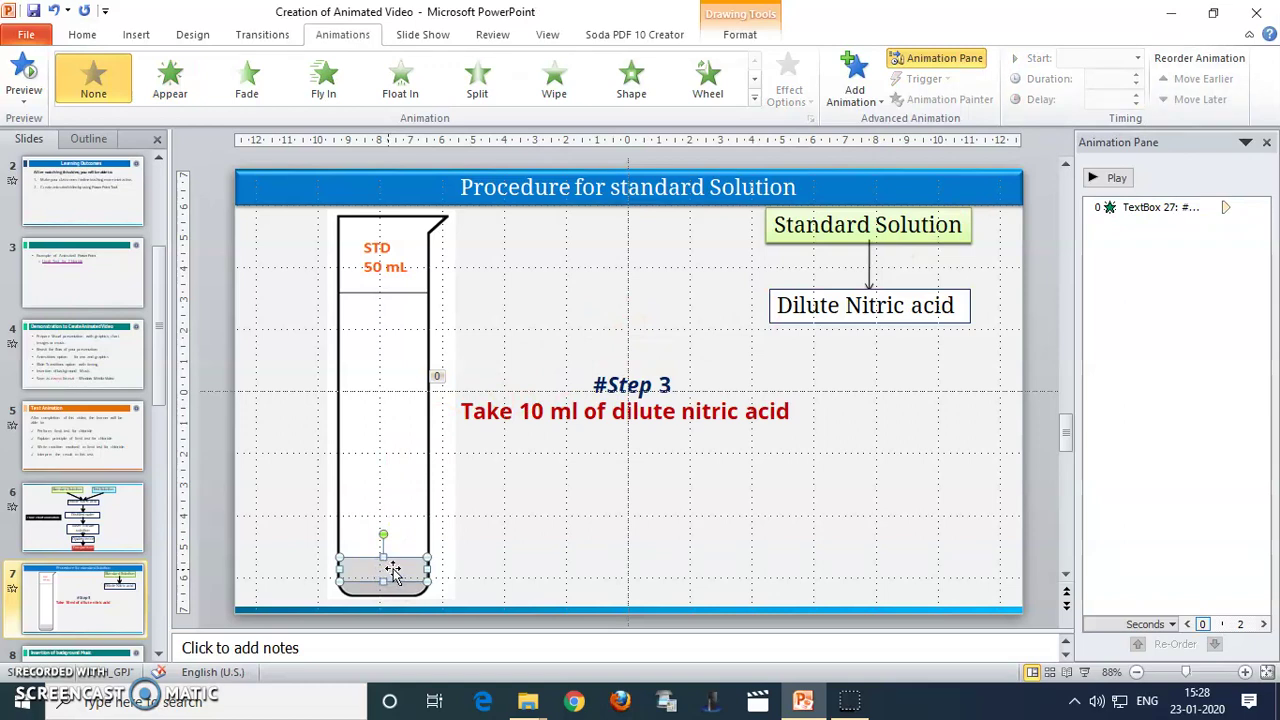
# - Reposition the grey liquid shape slightly inside the cylinder
pyautogui.click(392, 571)
pyautogui.moveTo(390, 571)
pyautogui.mouseDown()
pyautogui.moveTo(530, 529)
pyautogui.moveTo(381, 567)
pyautogui.mouseUp()
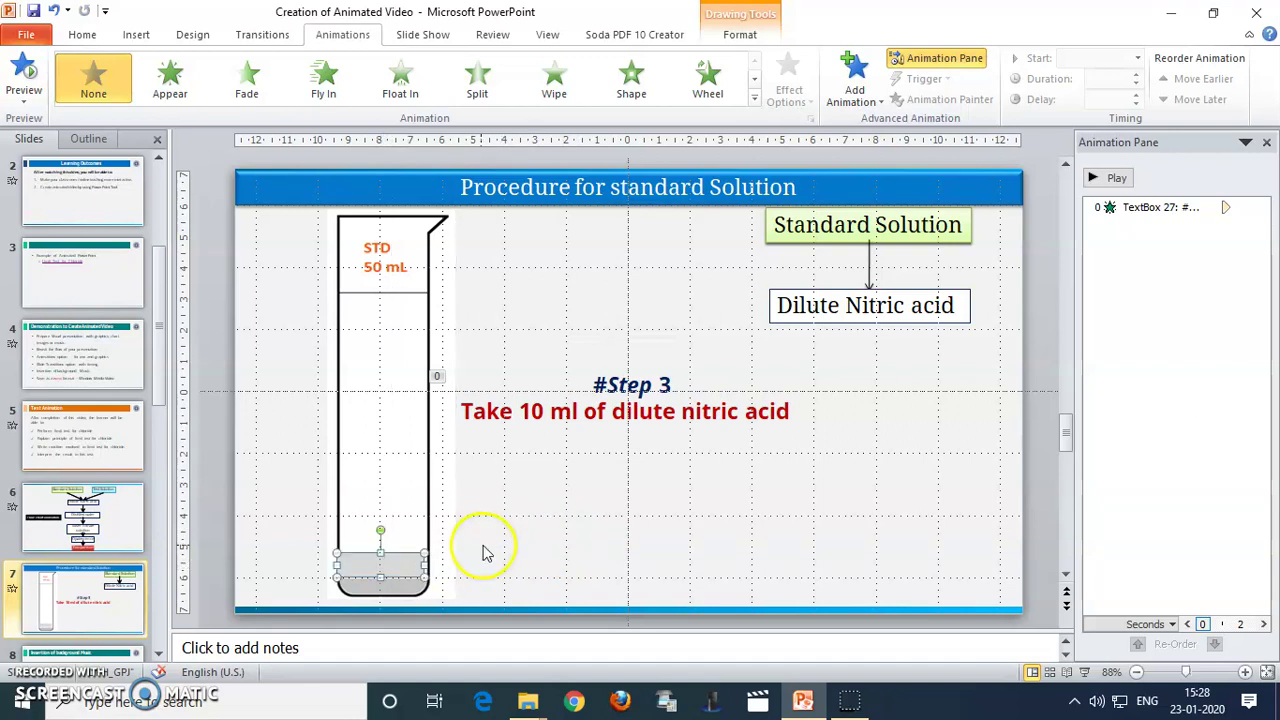
pyautogui.press('Right')
pyautogui.press('Left')
pyautogui.press('Left')
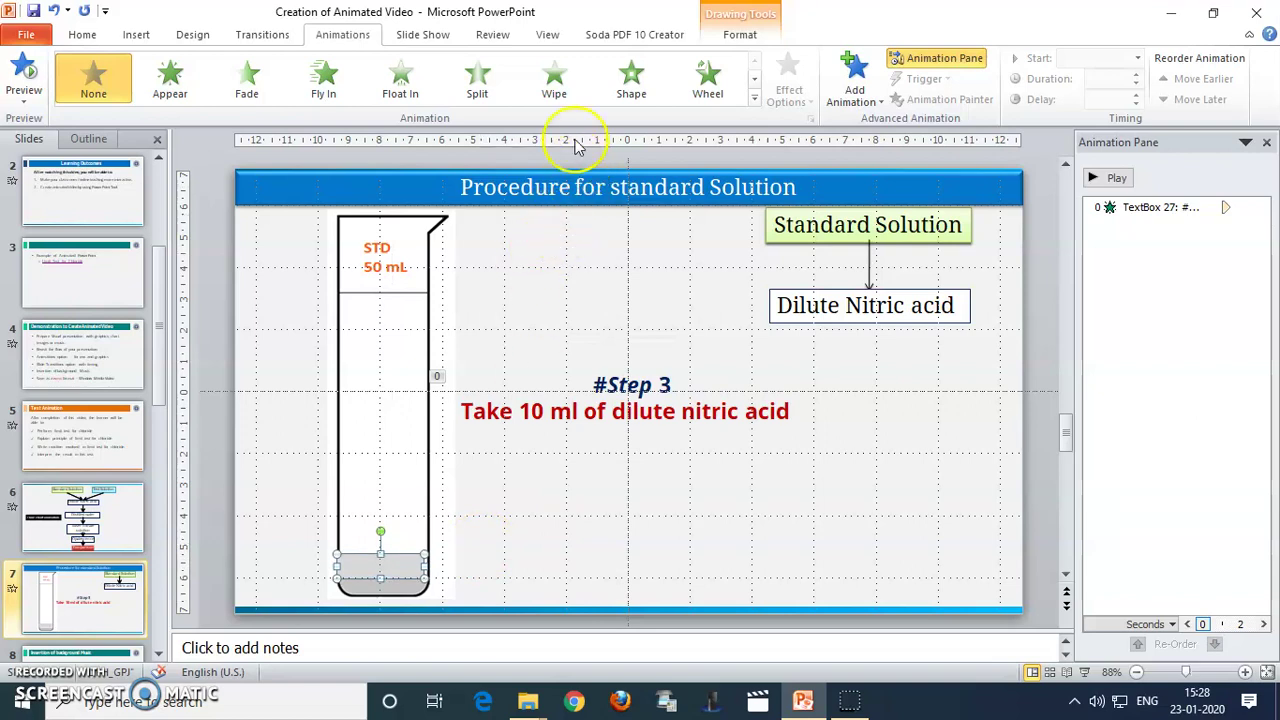
# - Apply a Wipe animation to the liquid with the From Bottom direction
pyautogui.click(555, 82)
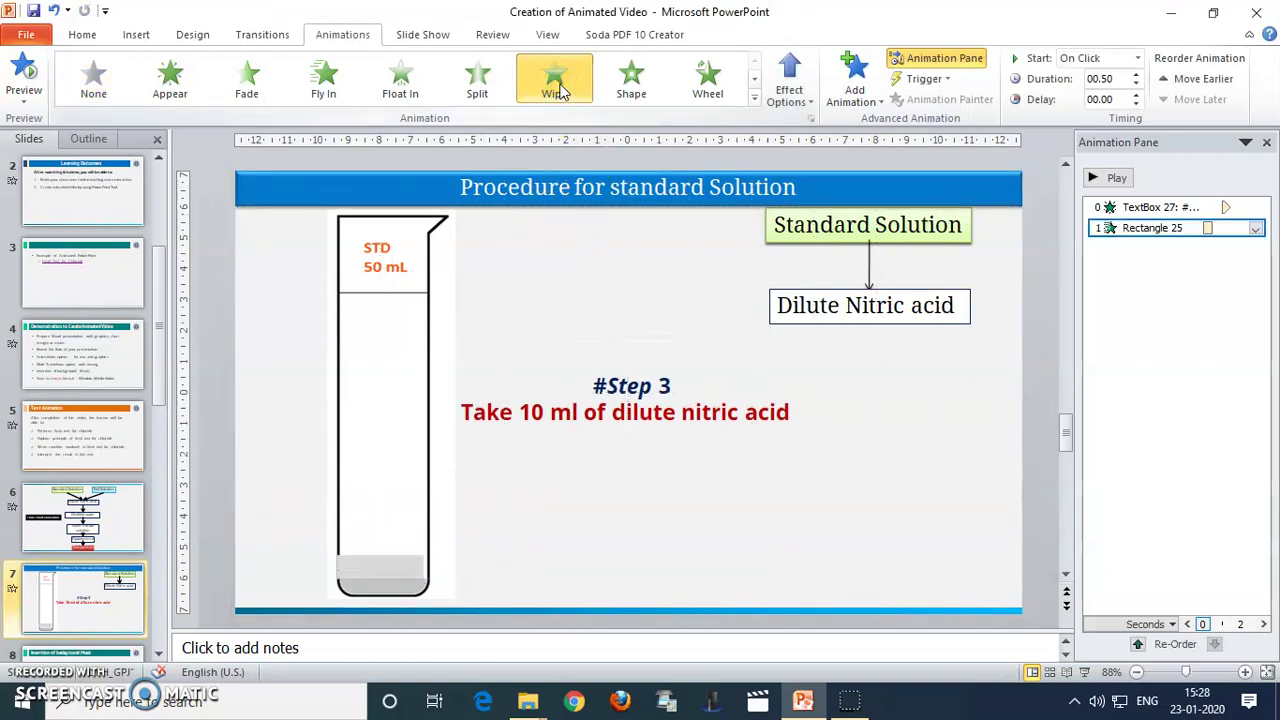
pyautogui.click(855, 95)
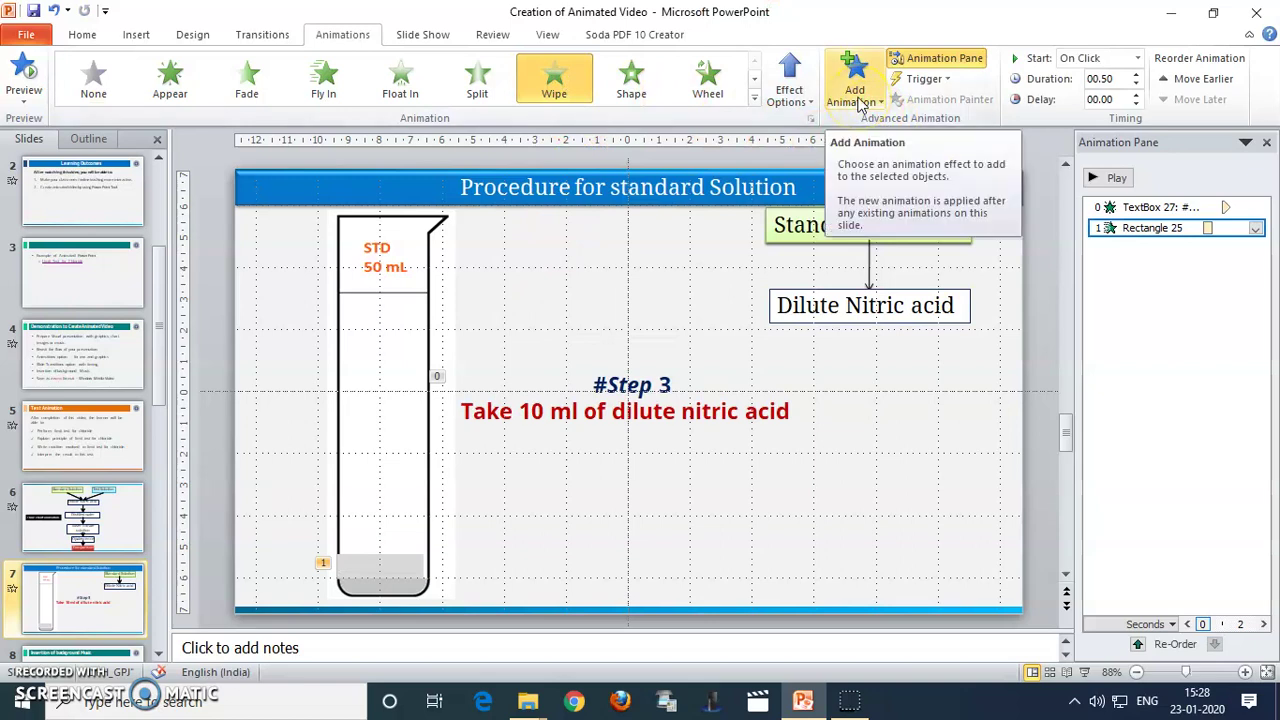
pyautogui.click(798, 100)
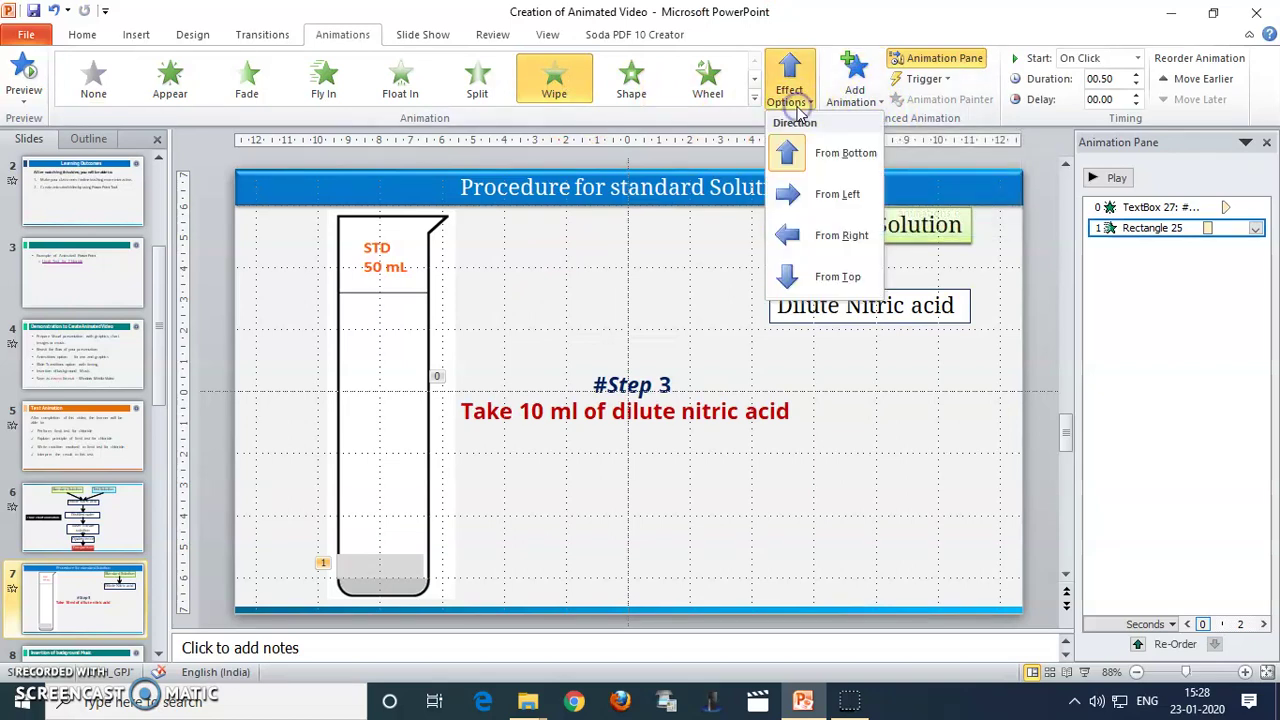
pyautogui.click(825, 152)
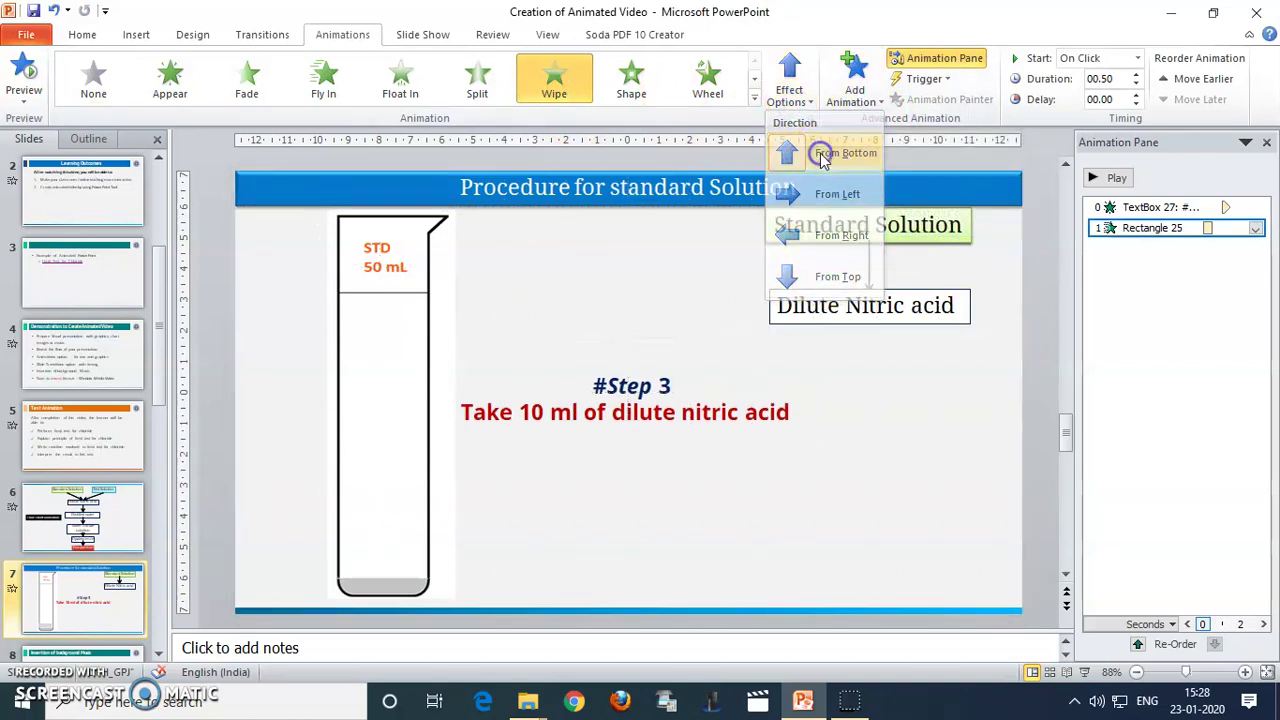
# - Set the liquid's wipe to start After Previous with a 01.00 delay
pyautogui.click(1137, 58)
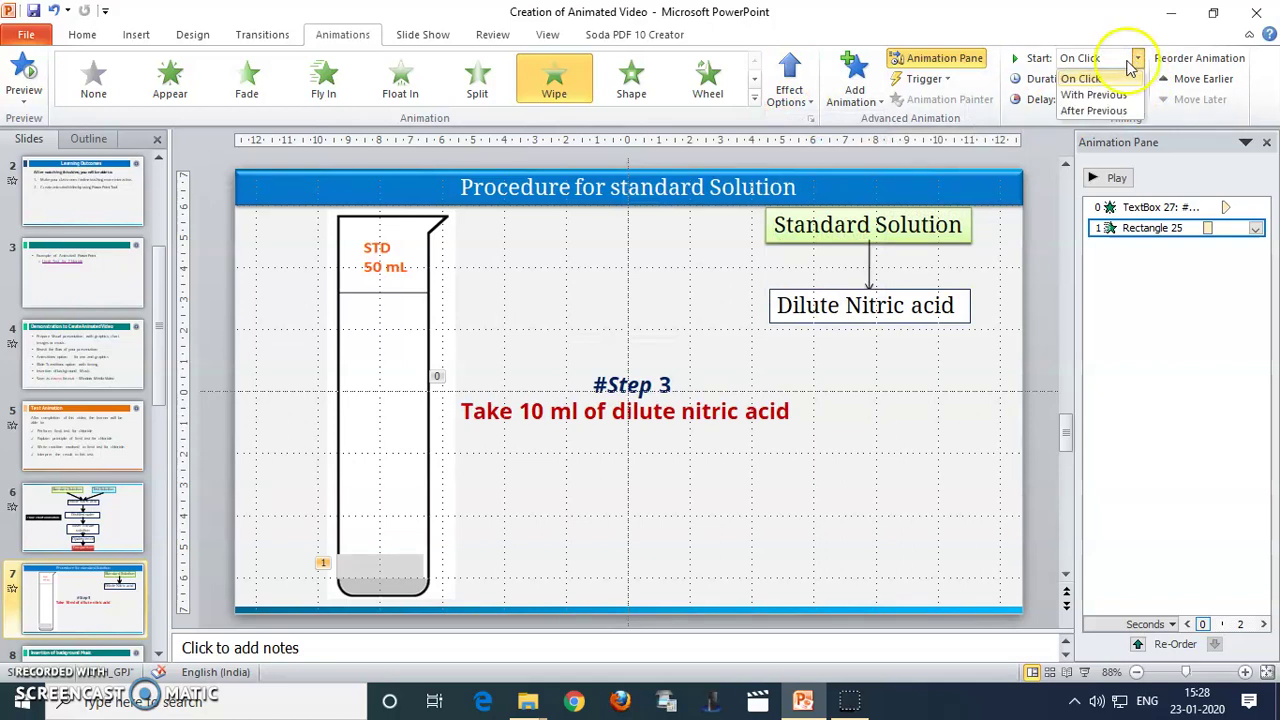
pyautogui.click(1082, 79)
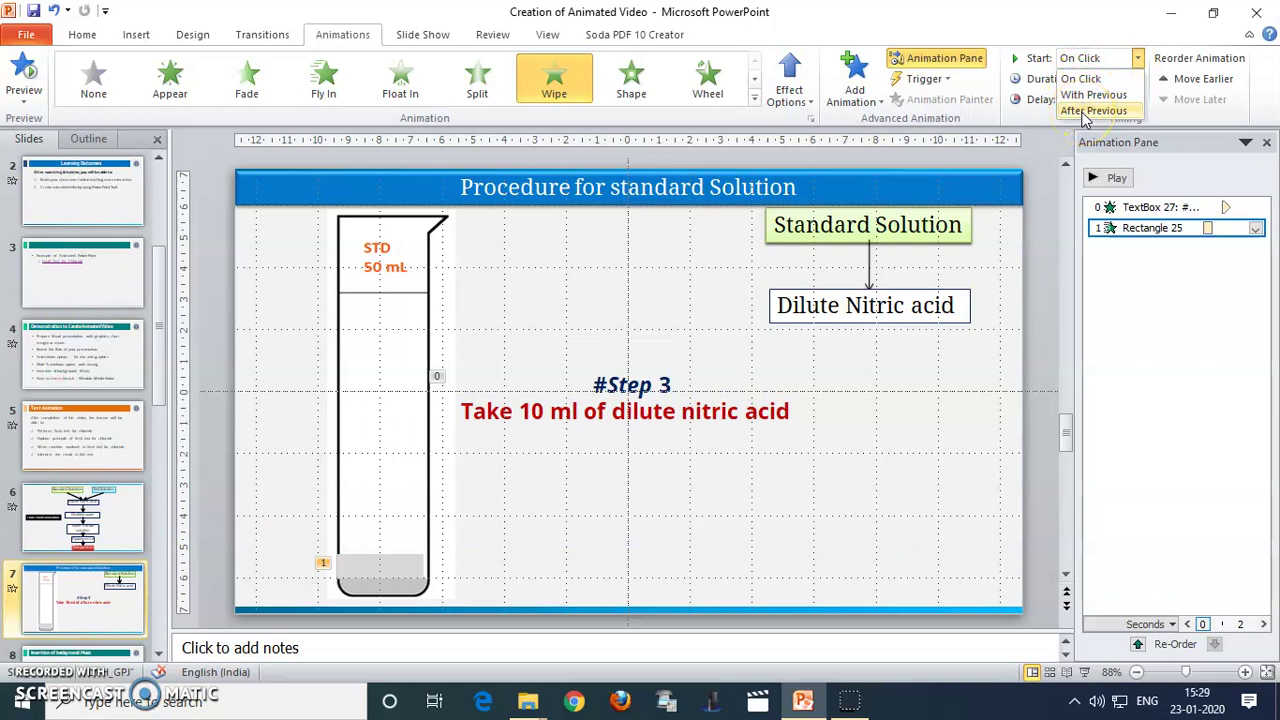
pyautogui.click(1085, 110)
pyautogui.click(1135, 94)
pyautogui.click(1135, 94)
pyautogui.click(1135, 94)
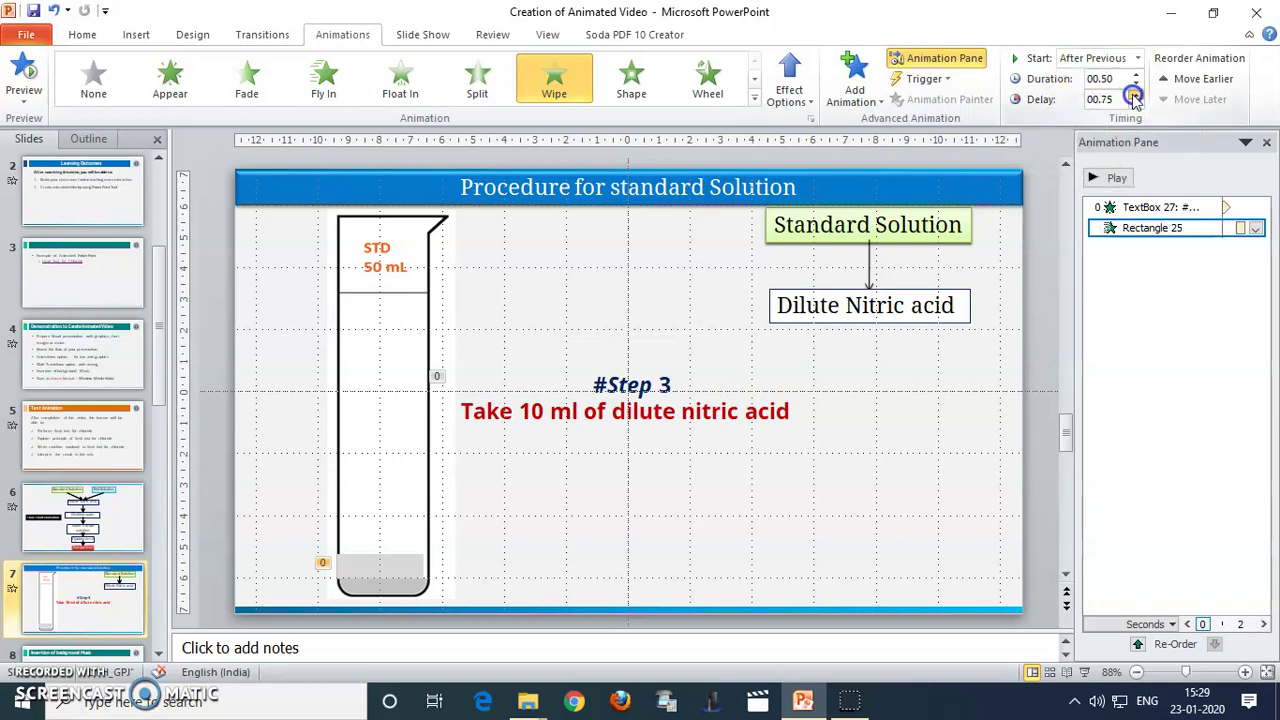
pyautogui.click(1135, 94)
pyautogui.click(1135, 94)
pyautogui.click(1135, 94)
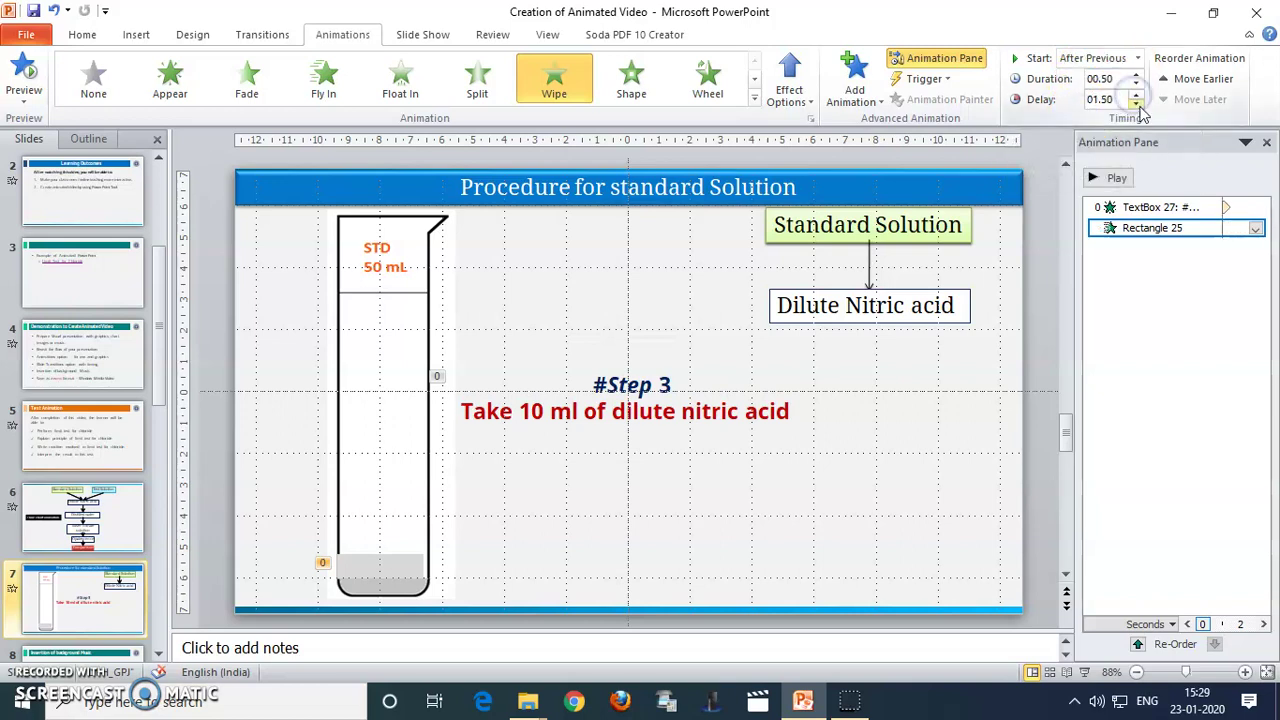
pyautogui.click(1136, 104)
pyautogui.click(1136, 104)
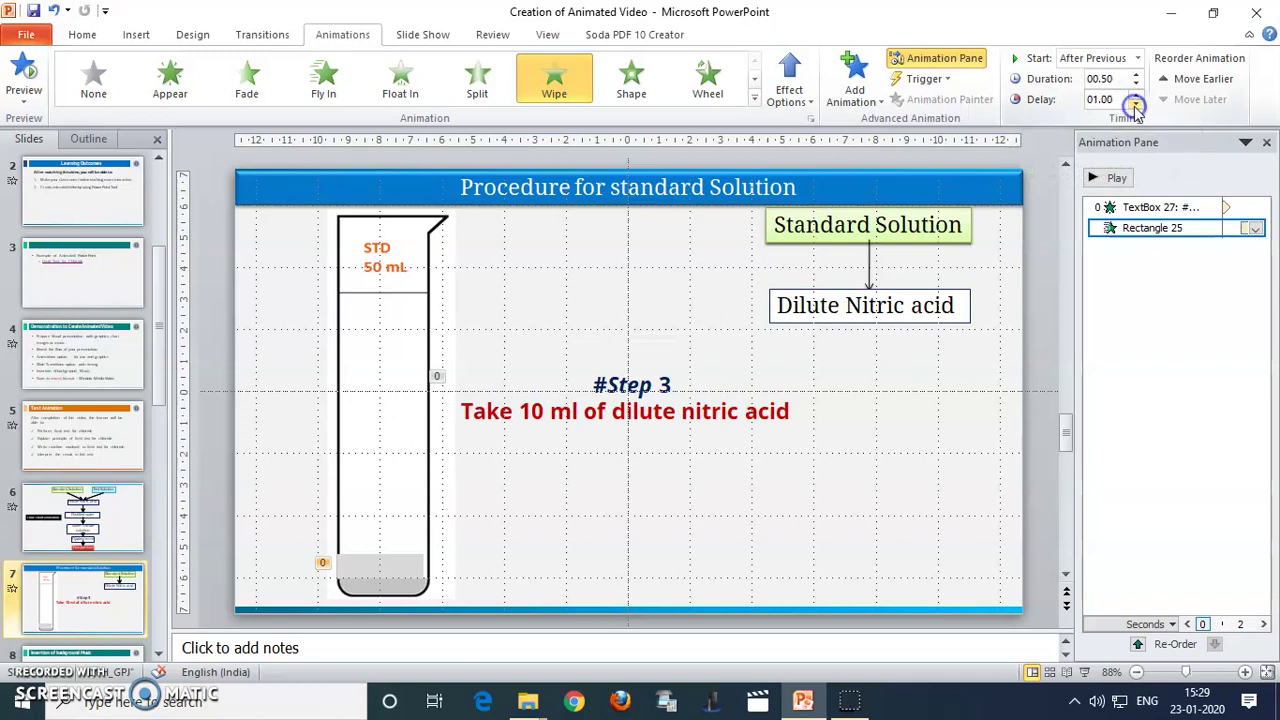
pyautogui.click(1085, 673)
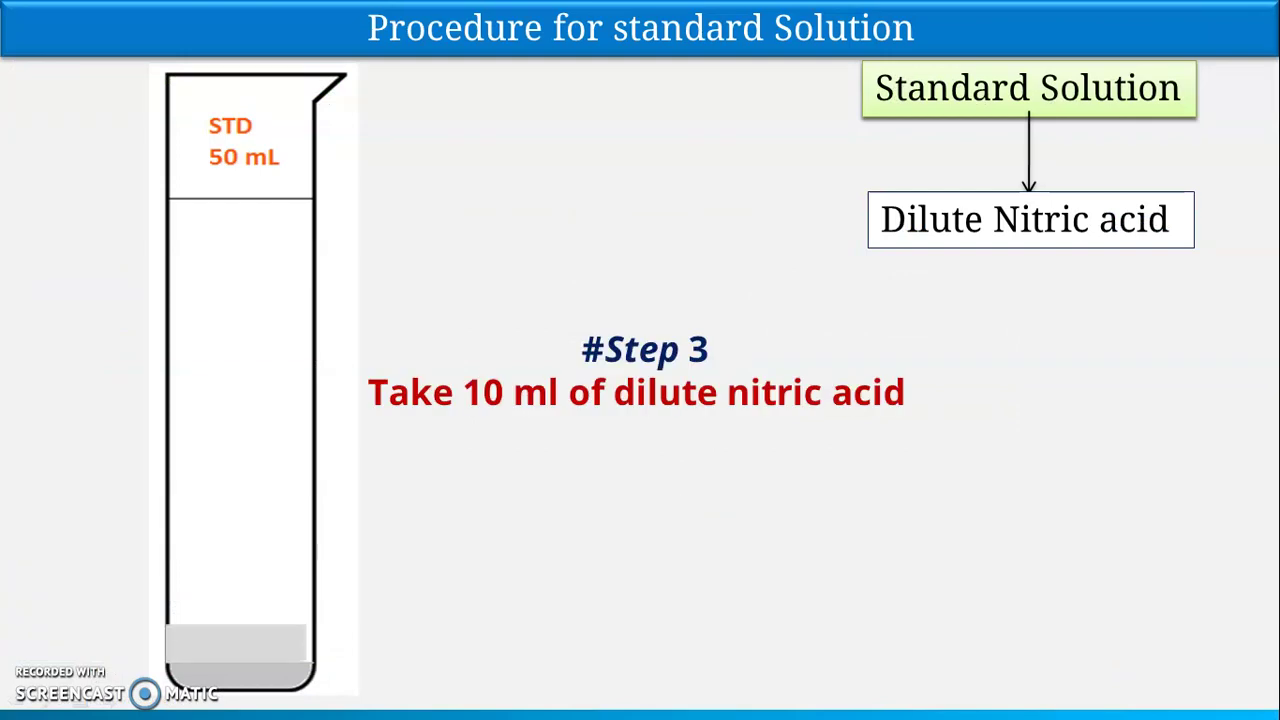
# - Run slide 7's animations in the show, advance to slide 8, then end the show
pyautogui.press('space')
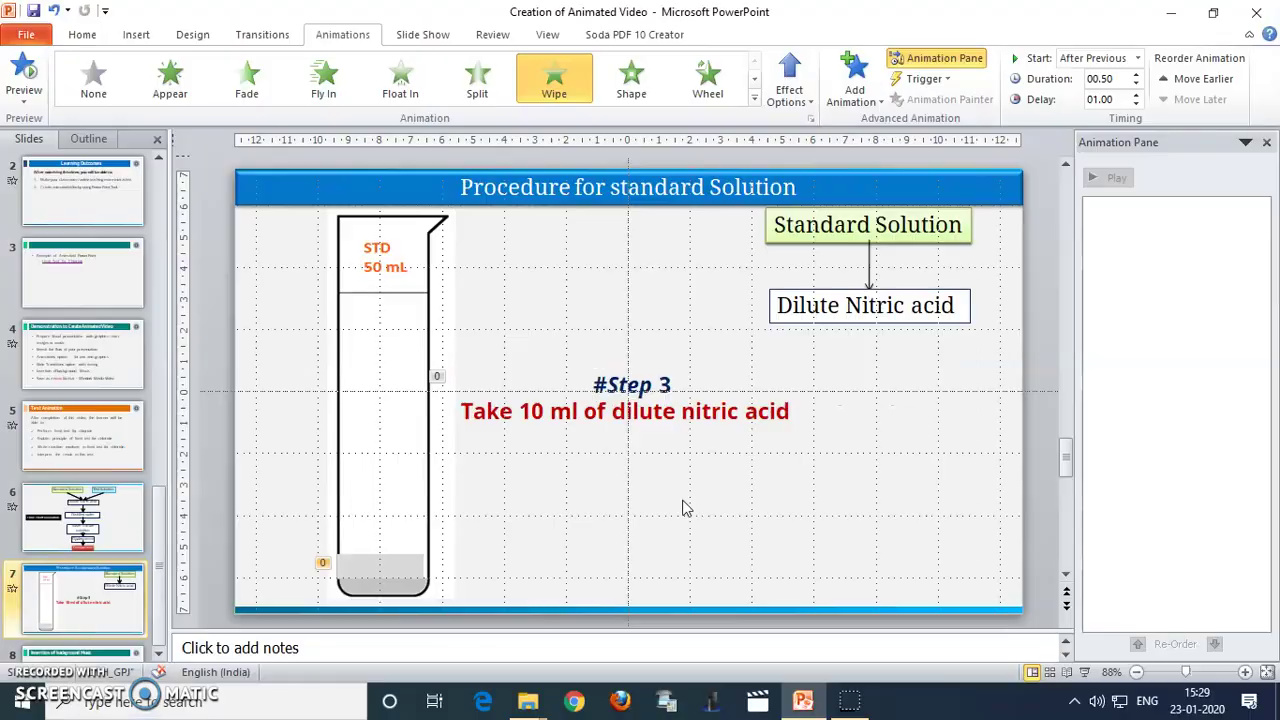
pyautogui.press('pagedown')
pyautogui.hotkey('shift', 'F5')
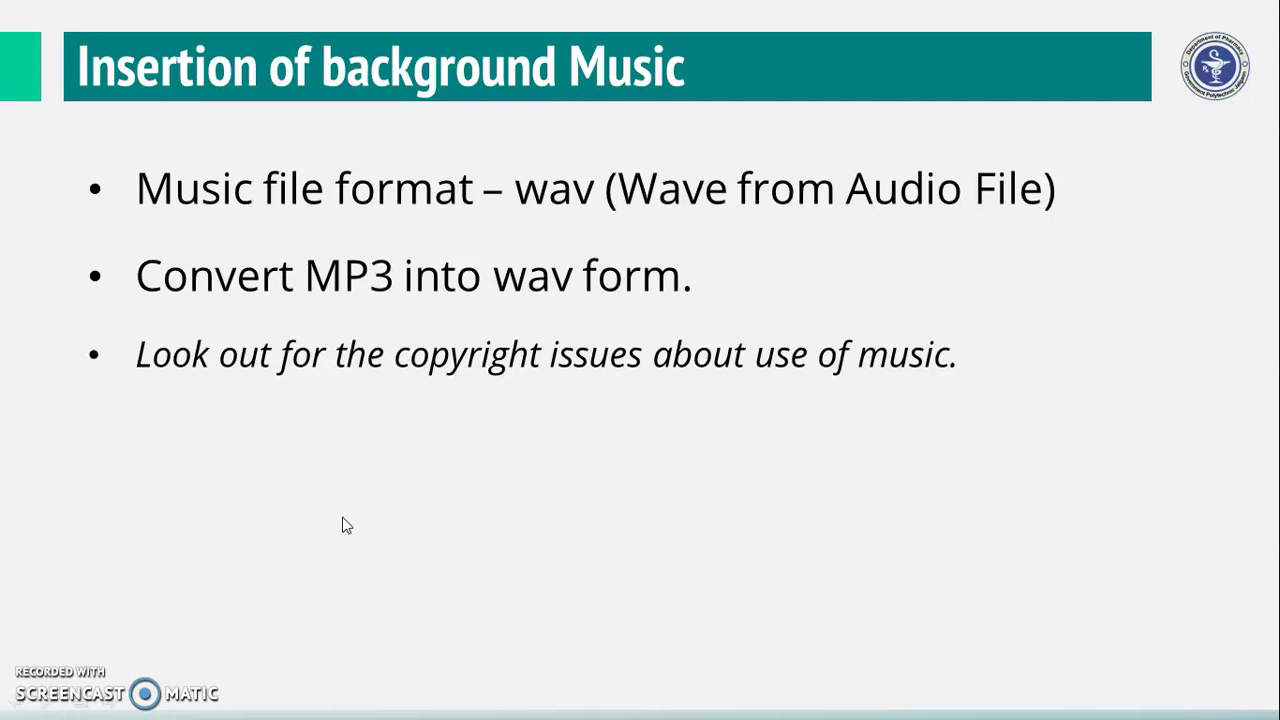
pyautogui.press('Escape')
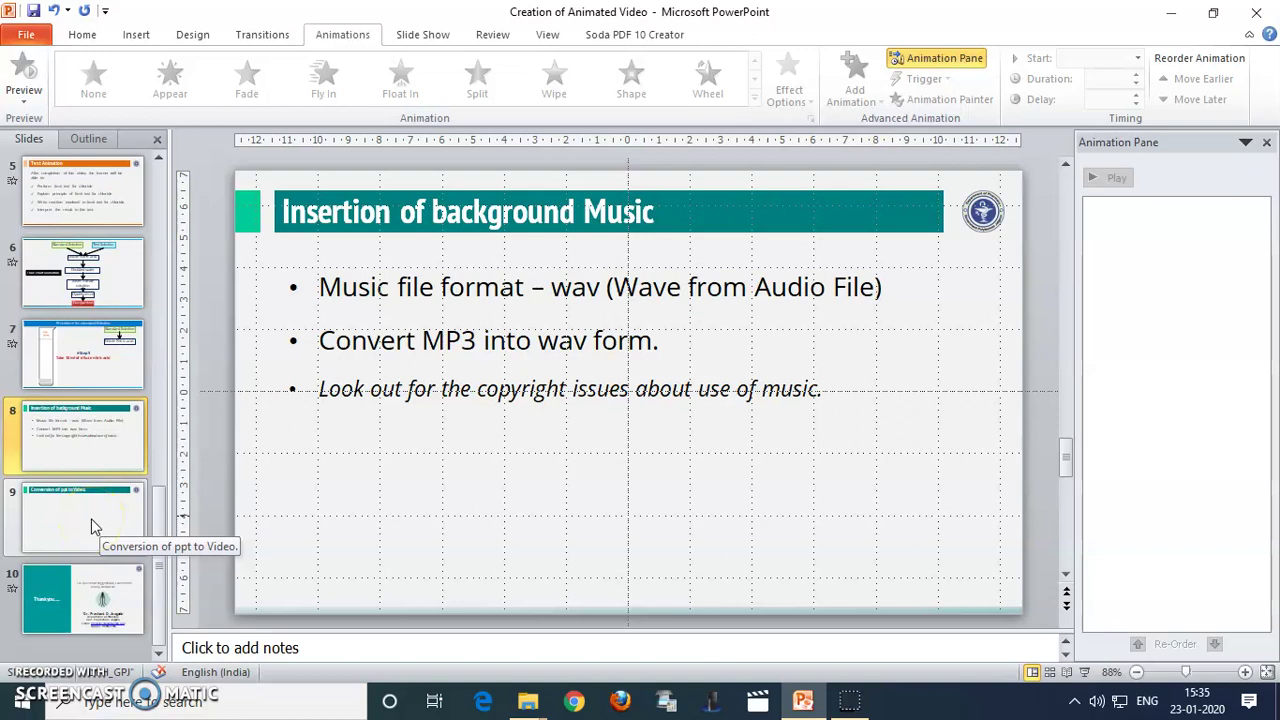
# - Insert the bensound-cute WAV from D:\Creation of Video Resource\Animation onto the title slide
pyautogui.scroll(2, 88, 448)
pyautogui.scroll(4, 88, 448)
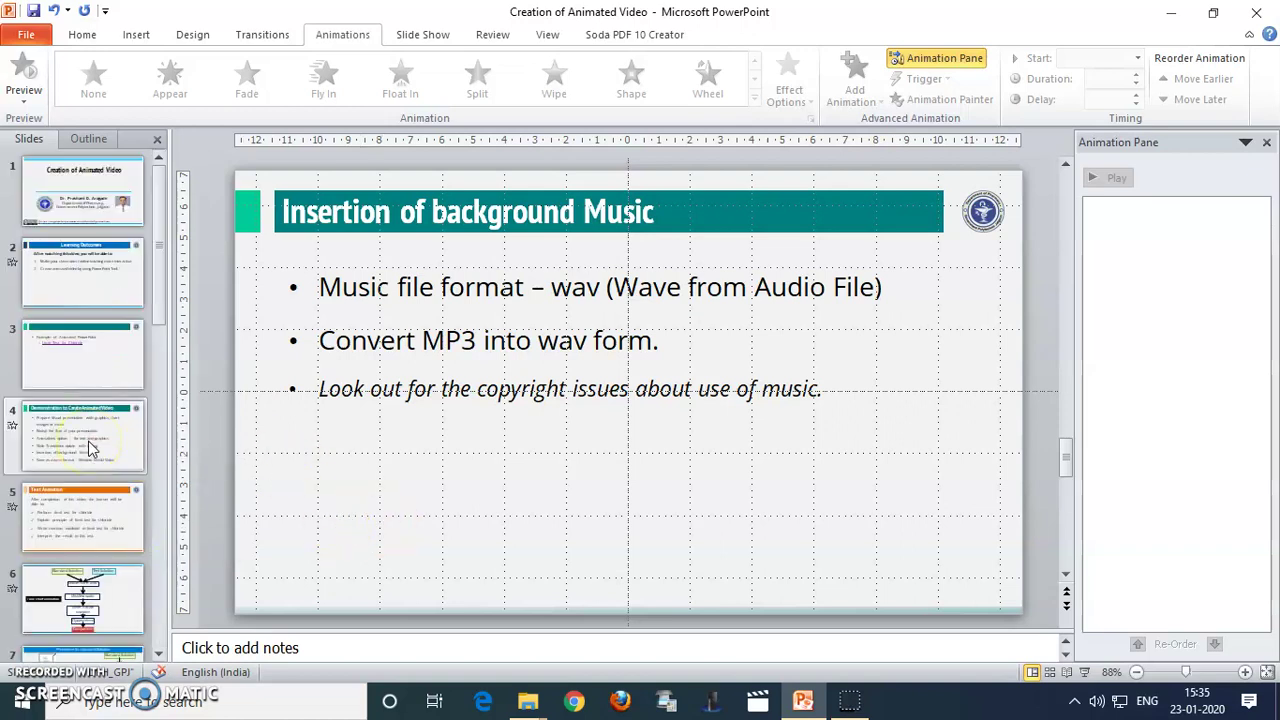
pyautogui.click(88, 178)
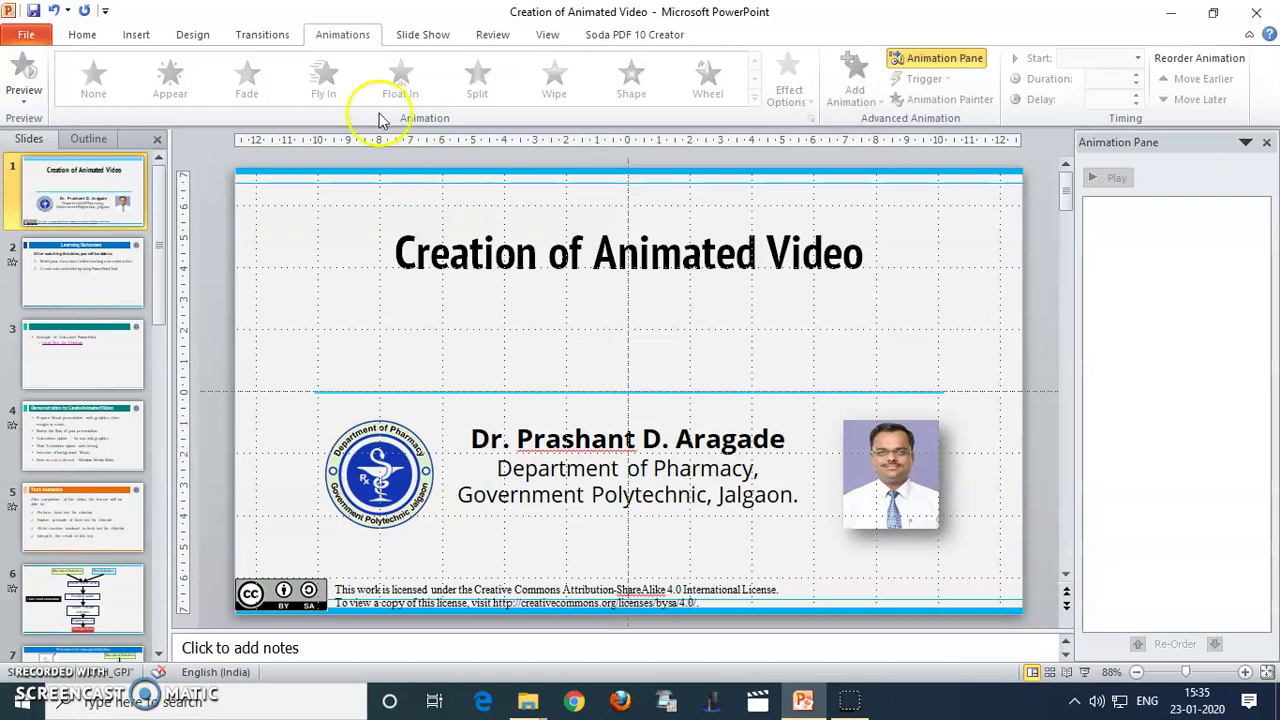
pyautogui.click(143, 35)
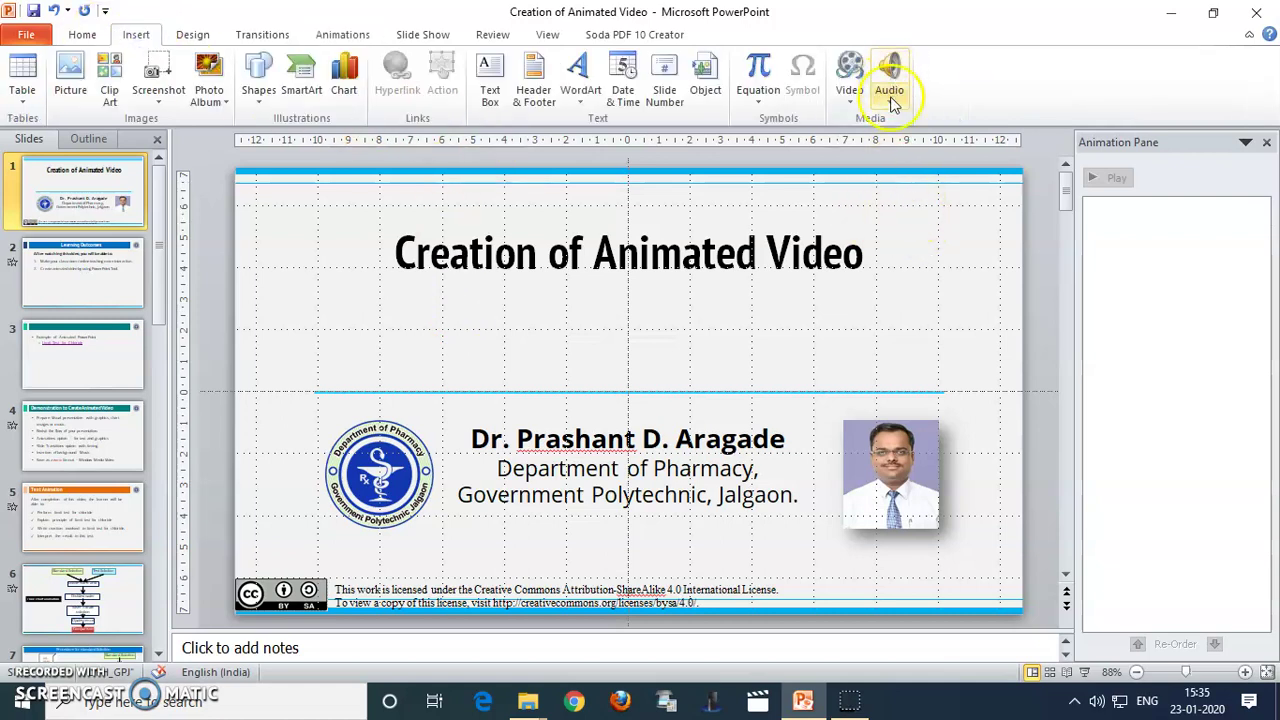
pyautogui.click(892, 95)
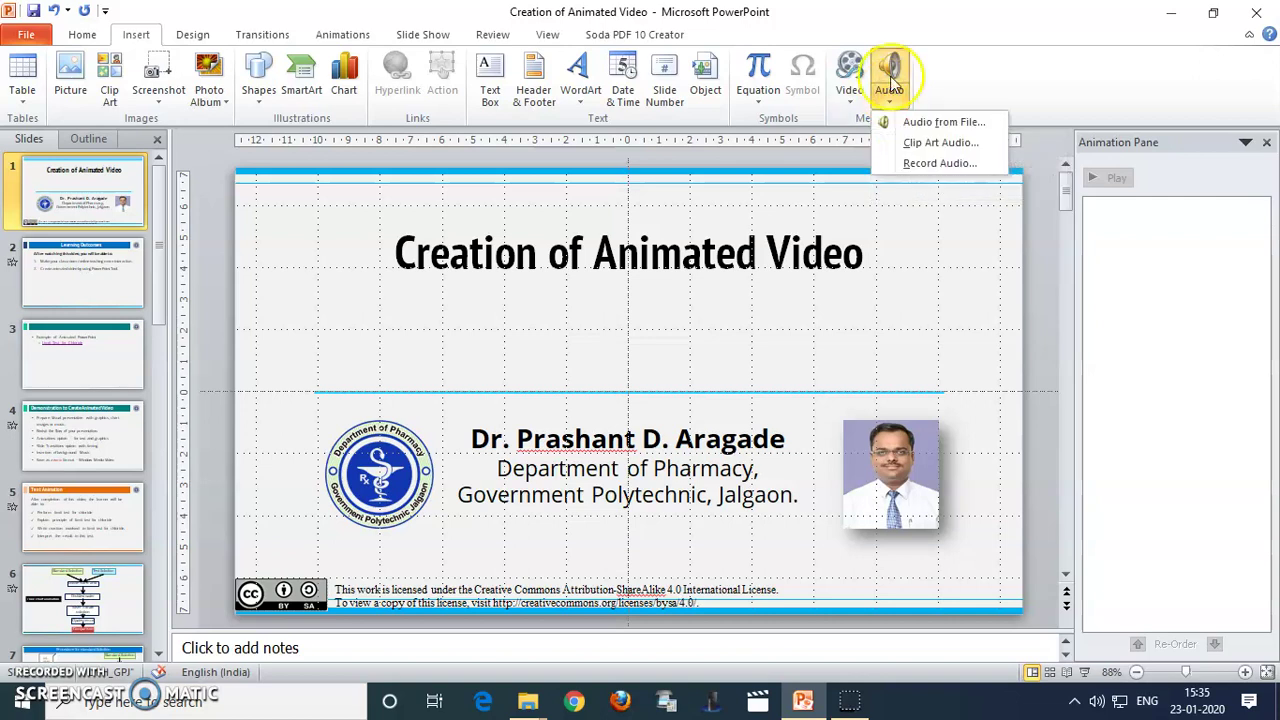
pyautogui.click(891, 66)
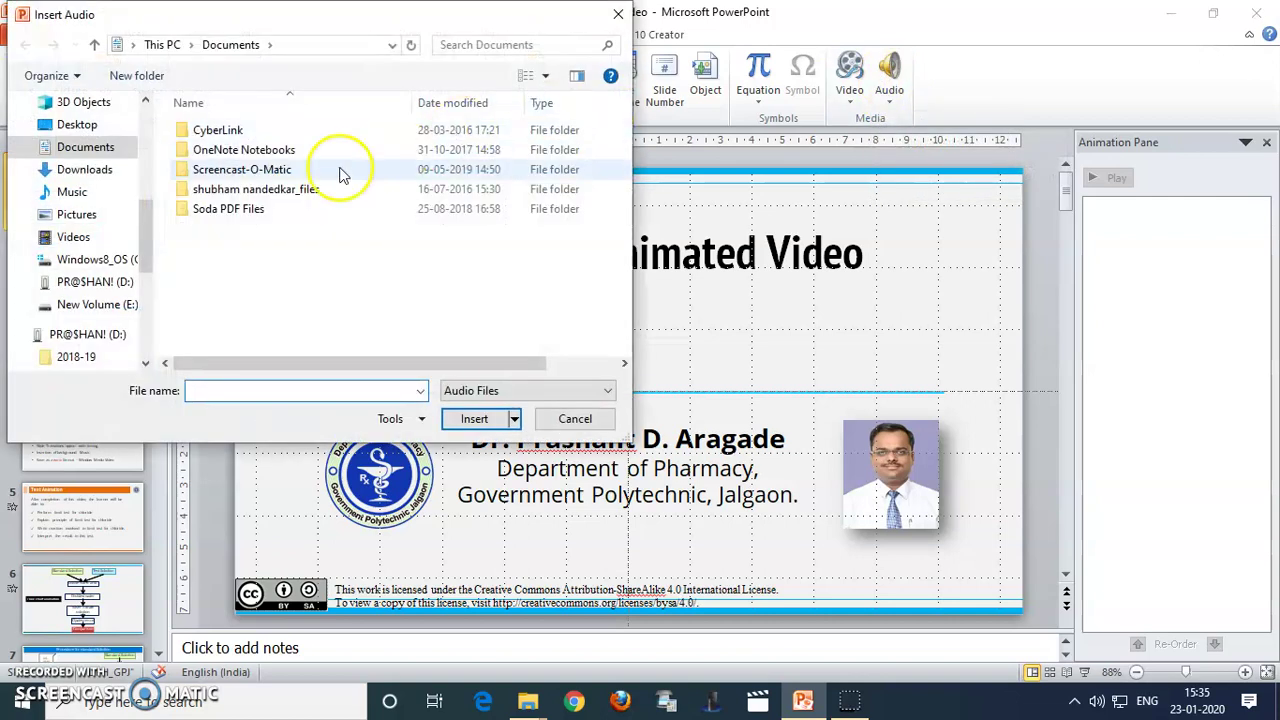
pyautogui.moveTo(143, 234); pyautogui.dragTo(140, 258)
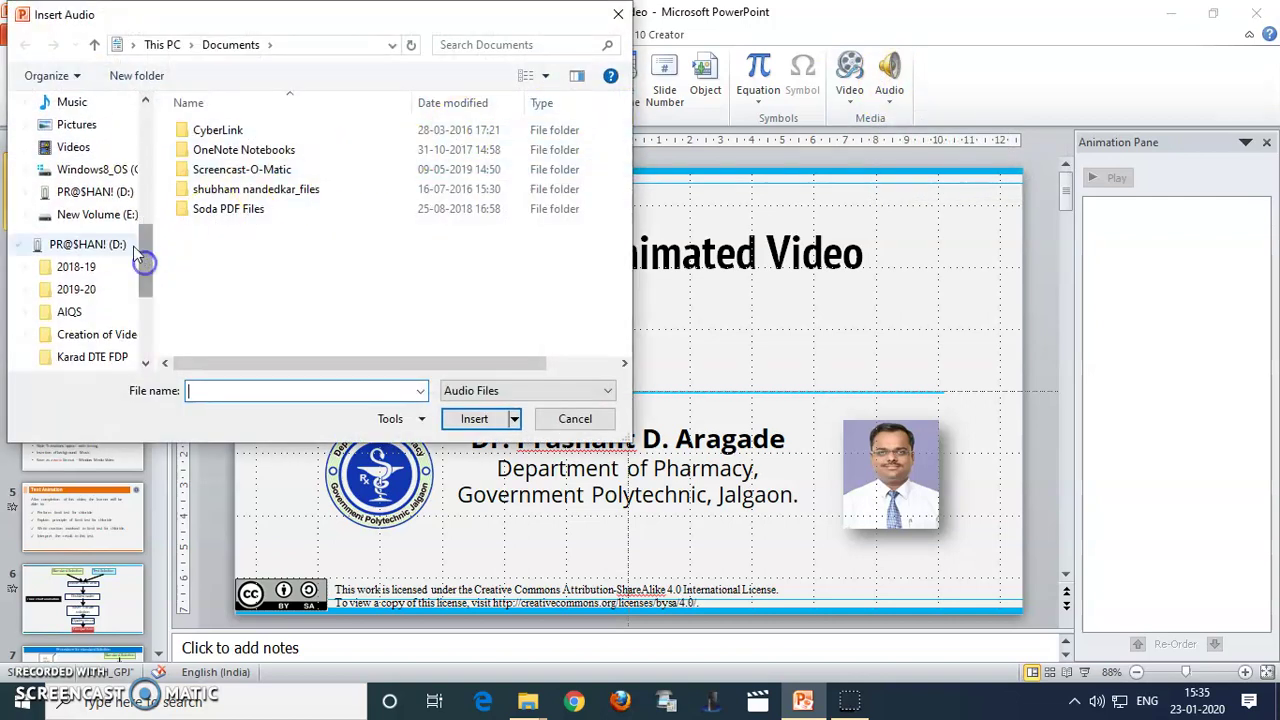
pyautogui.click(100, 192)
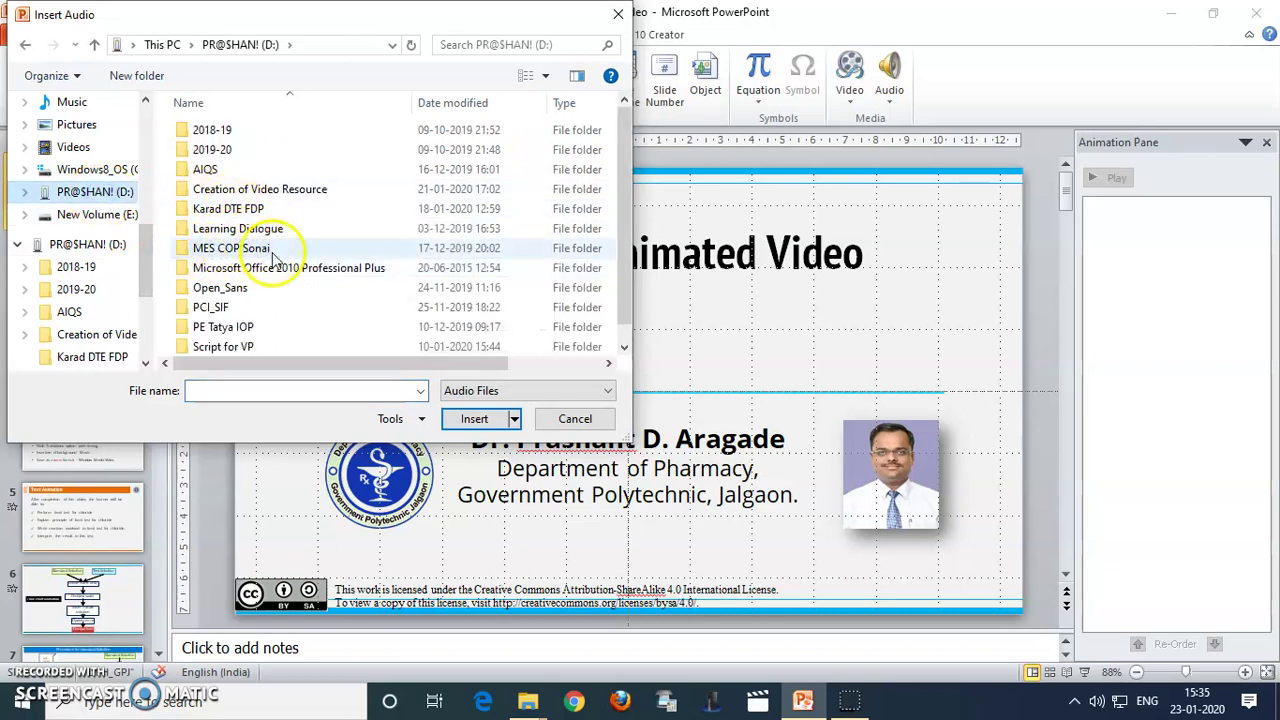
pyautogui.doubleClick(248, 192)
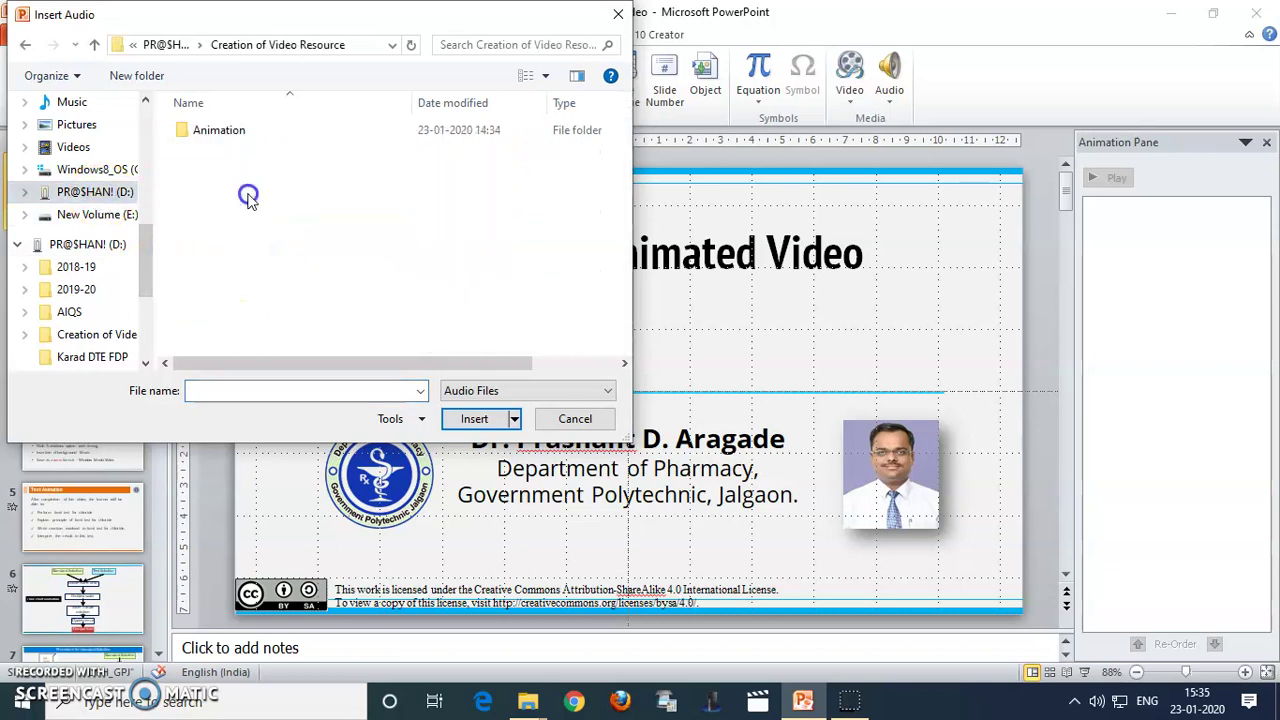
pyautogui.doubleClick(232, 133)
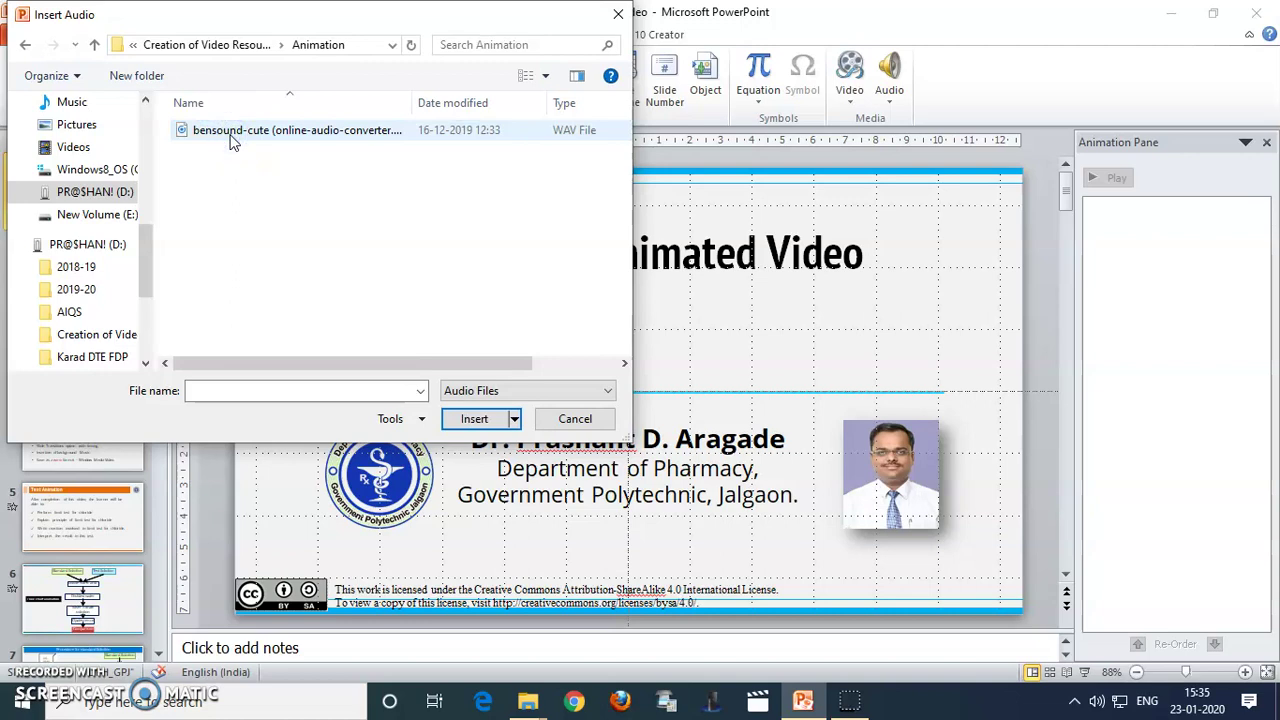
pyautogui.click(230, 140)
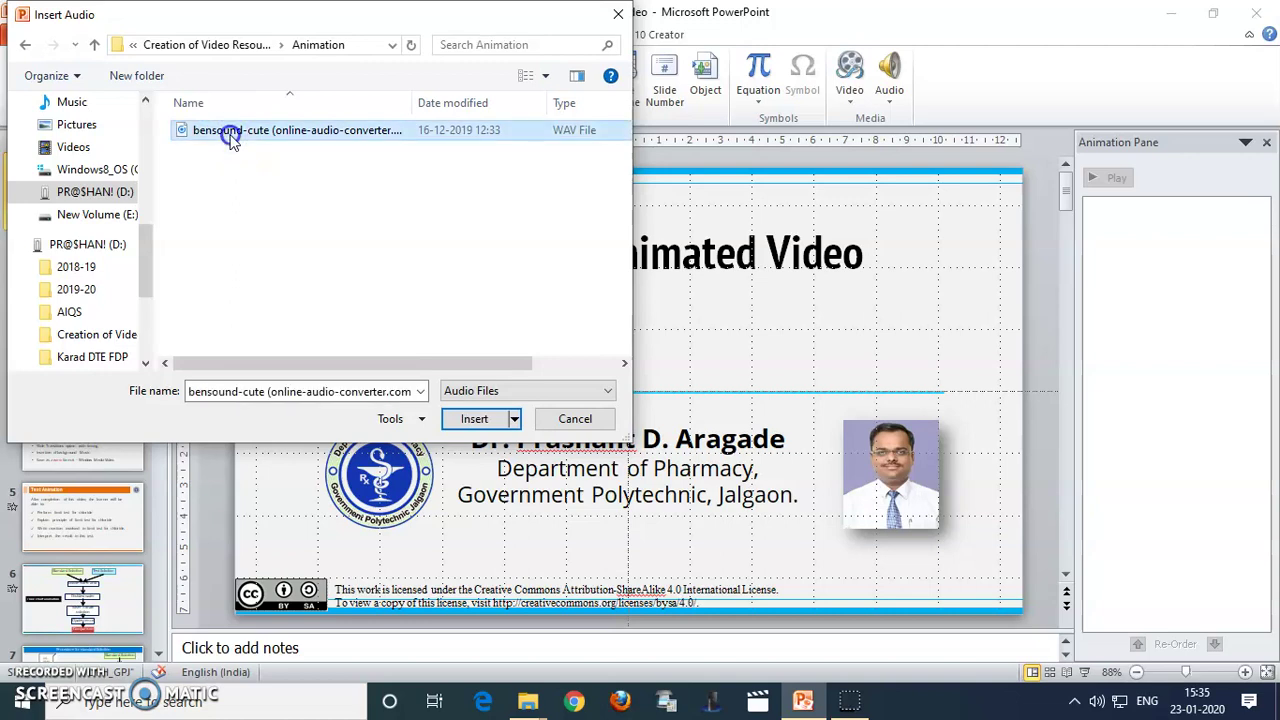
pyautogui.click(476, 424)
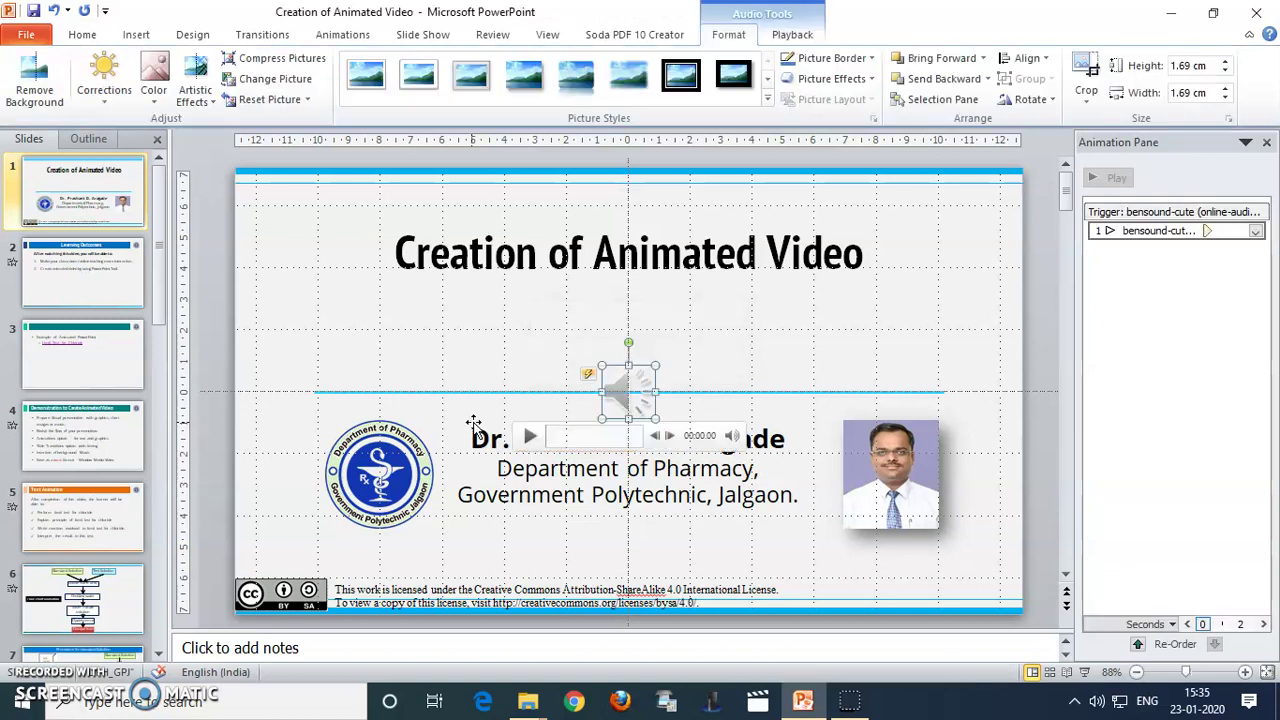
# - Move the audio icon to the lower-left and set it to start Automatically, looping until stopped
pyautogui.moveTo(618, 390); pyautogui.dragTo(262, 541)
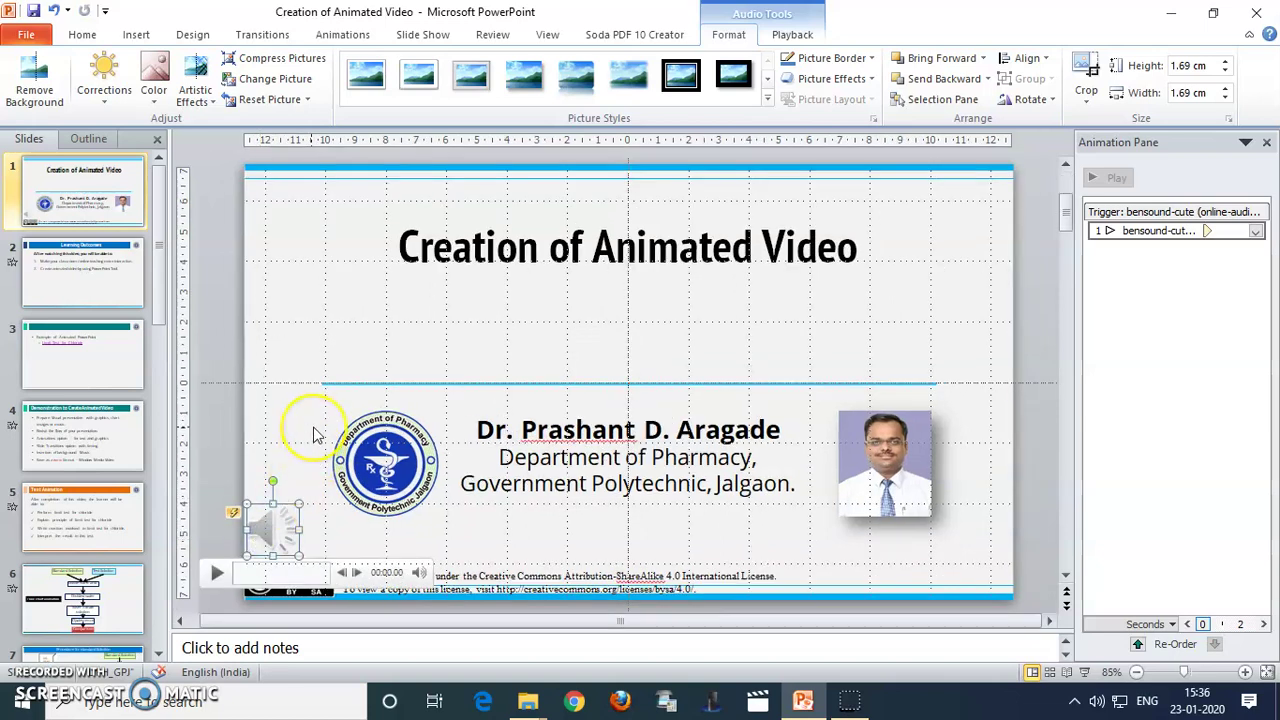
pyautogui.click(789, 36)
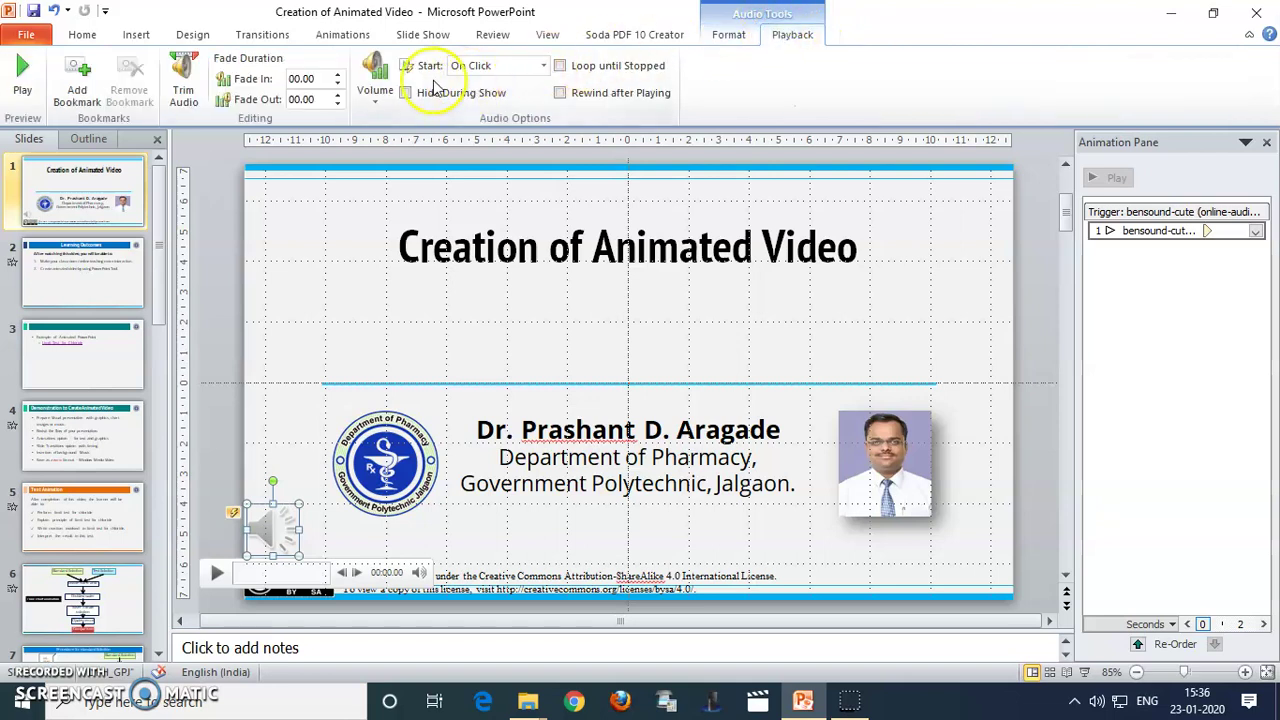
pyautogui.click(544, 66)
pyautogui.click(518, 88)
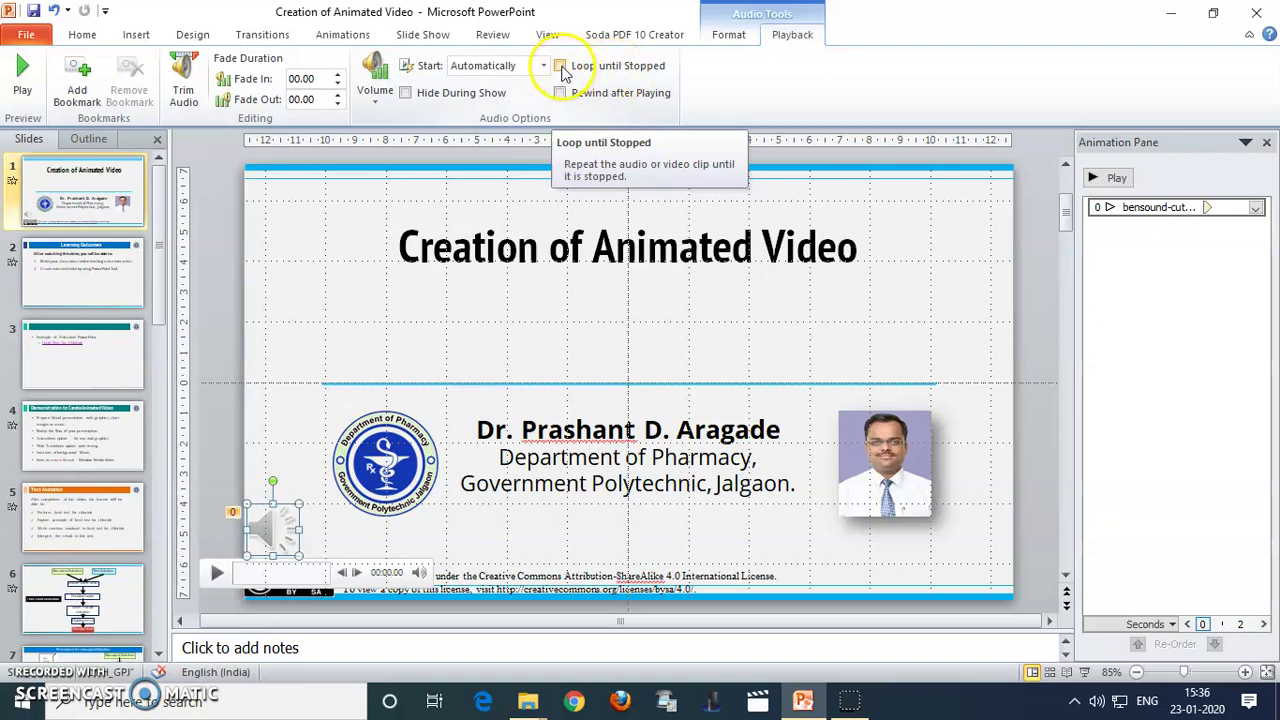
pyautogui.click(561, 66)
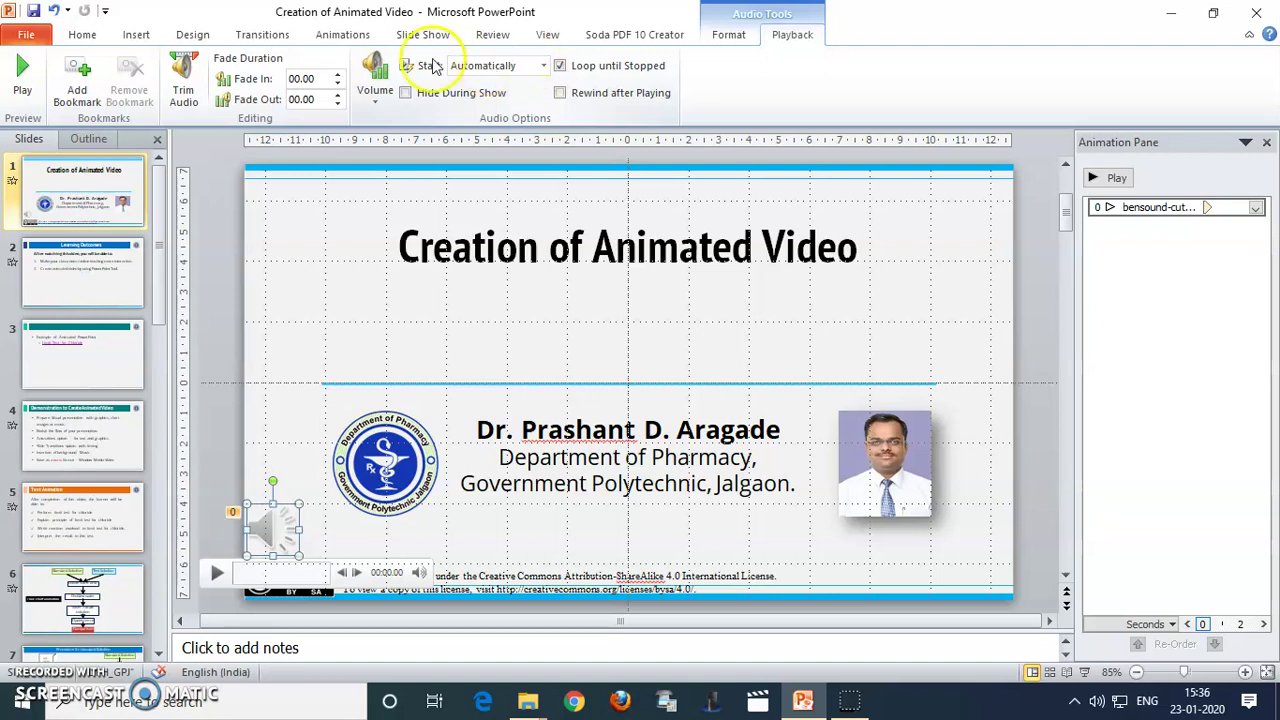
# - Set the sound's animation to start With Previous
pyautogui.click(341, 40)
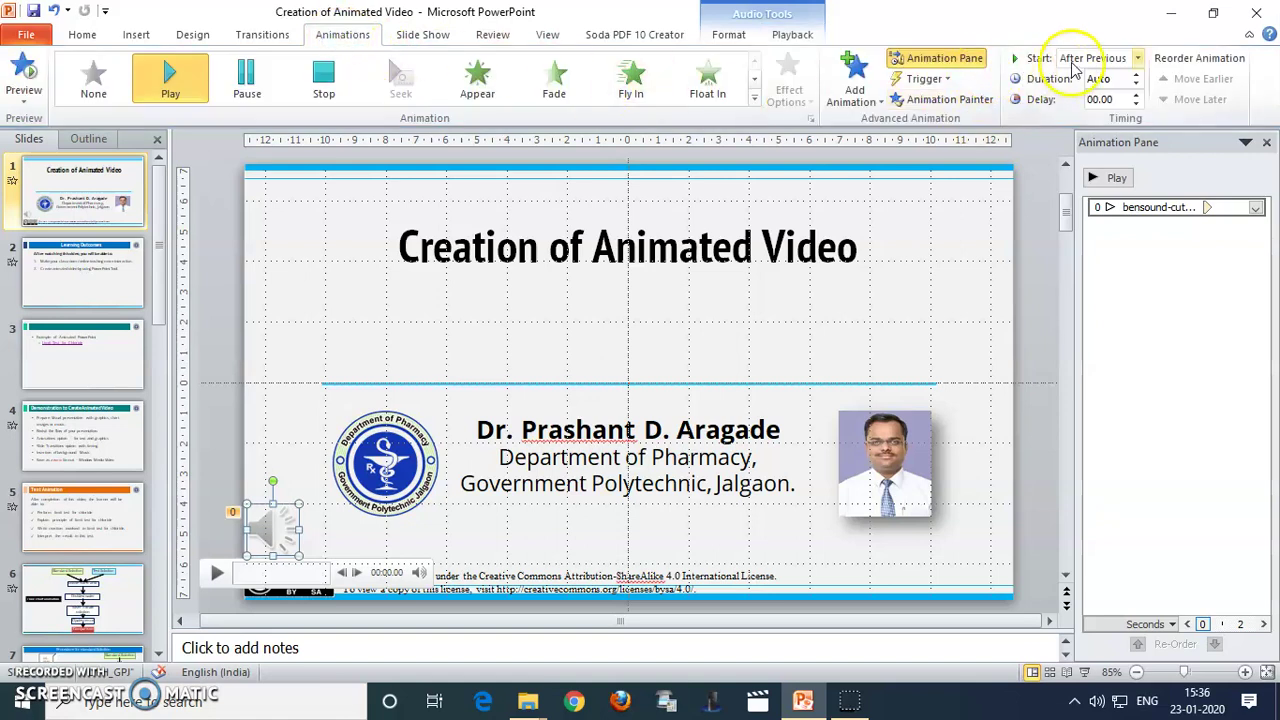
pyautogui.click(1137, 59)
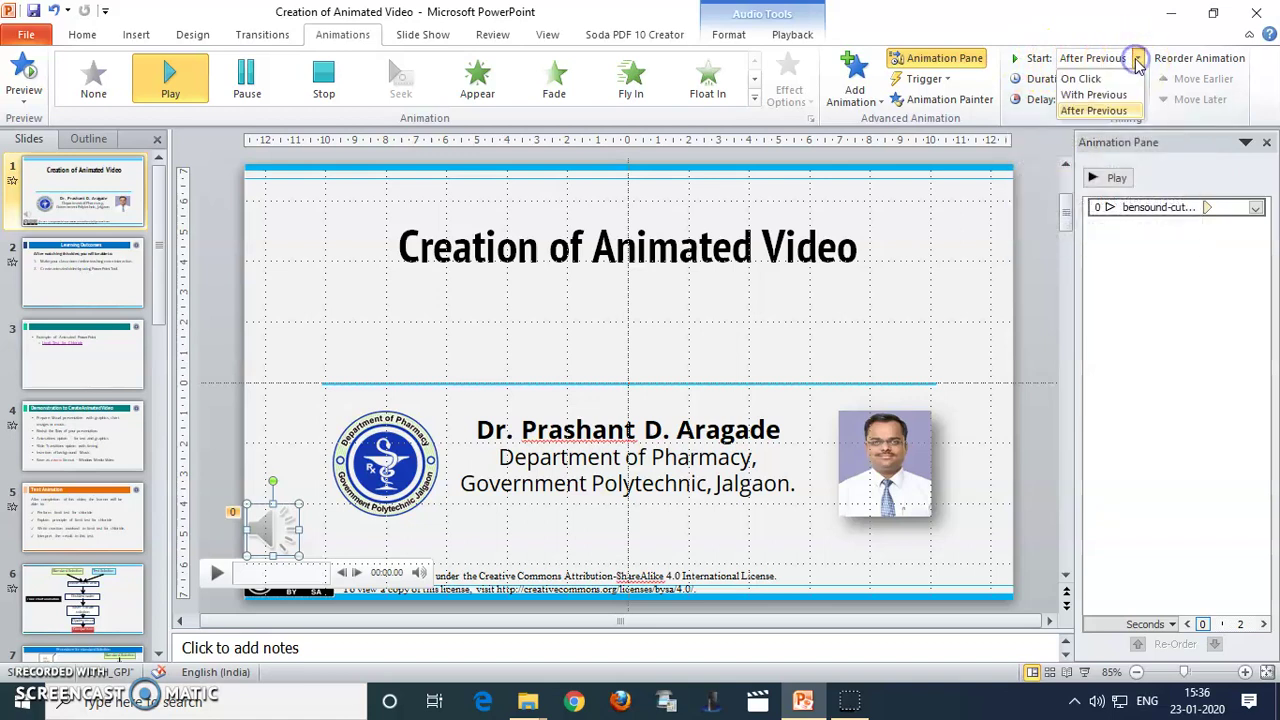
pyautogui.click(1100, 95)
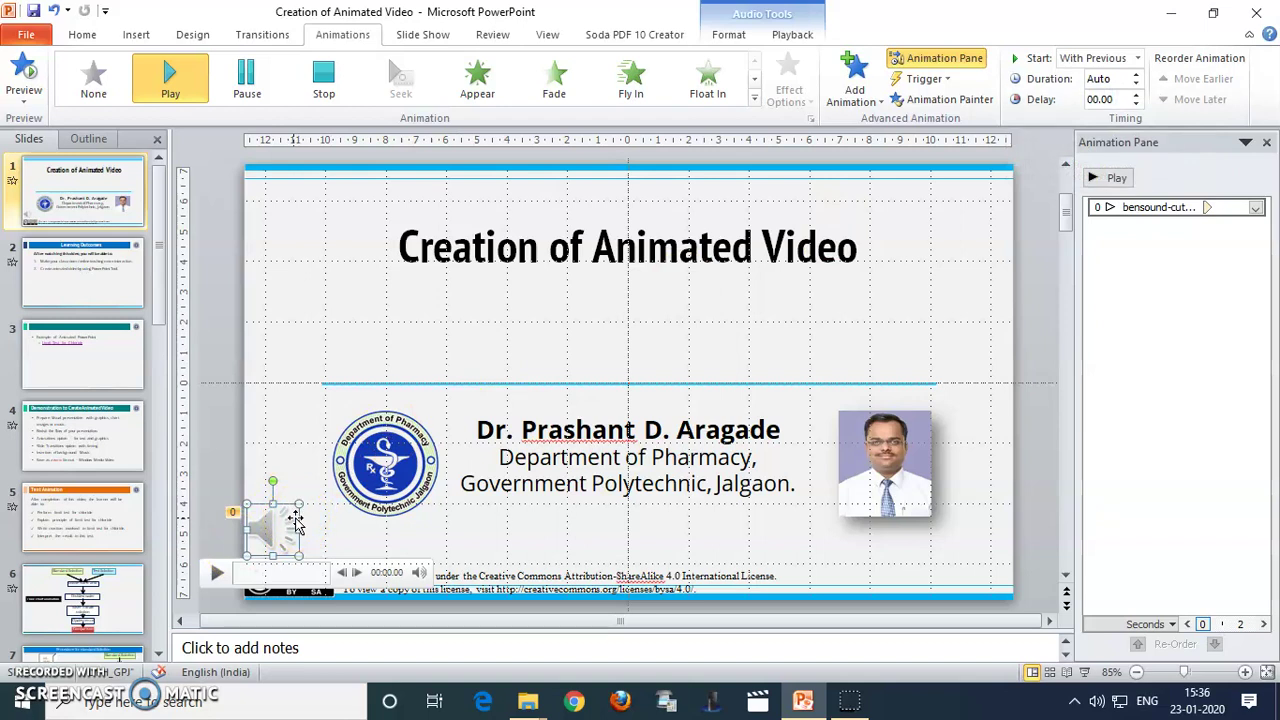
pyautogui.click(40, 329)
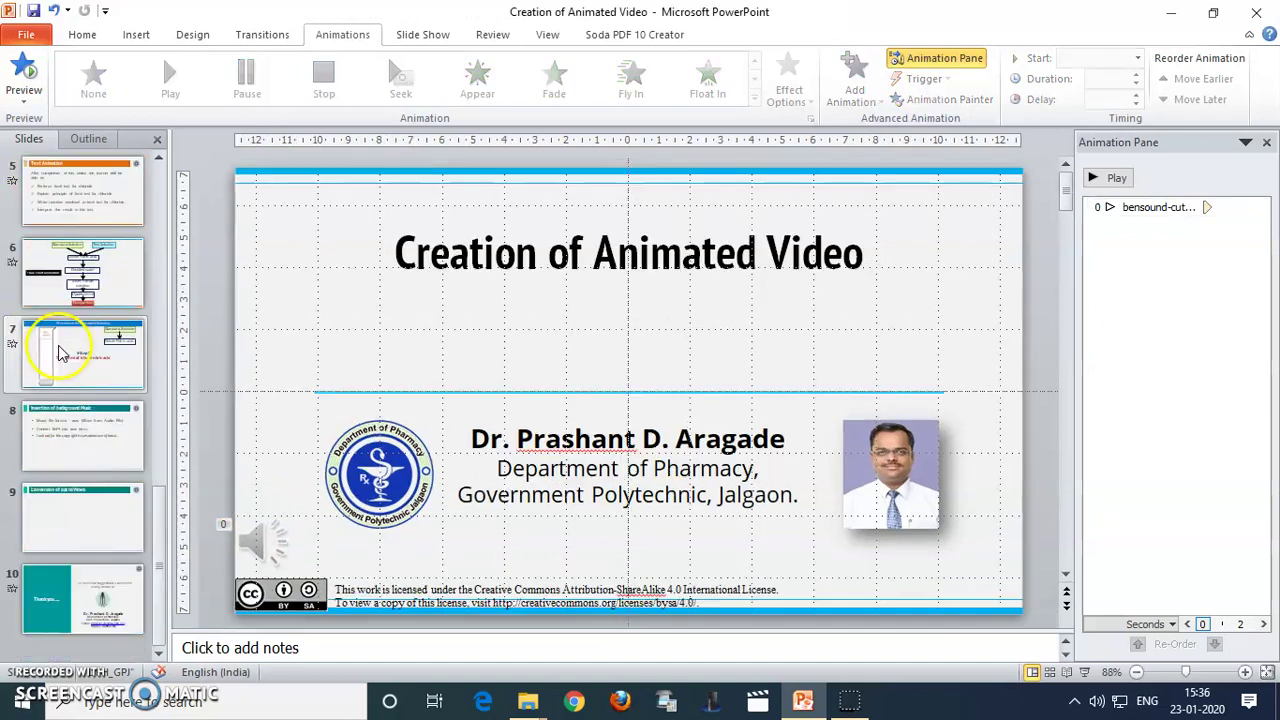
# - Preview slide 9, 'Conversion of ppt to Video.', as a slide show and end it
pyautogui.scroll(-3, 90, 460)
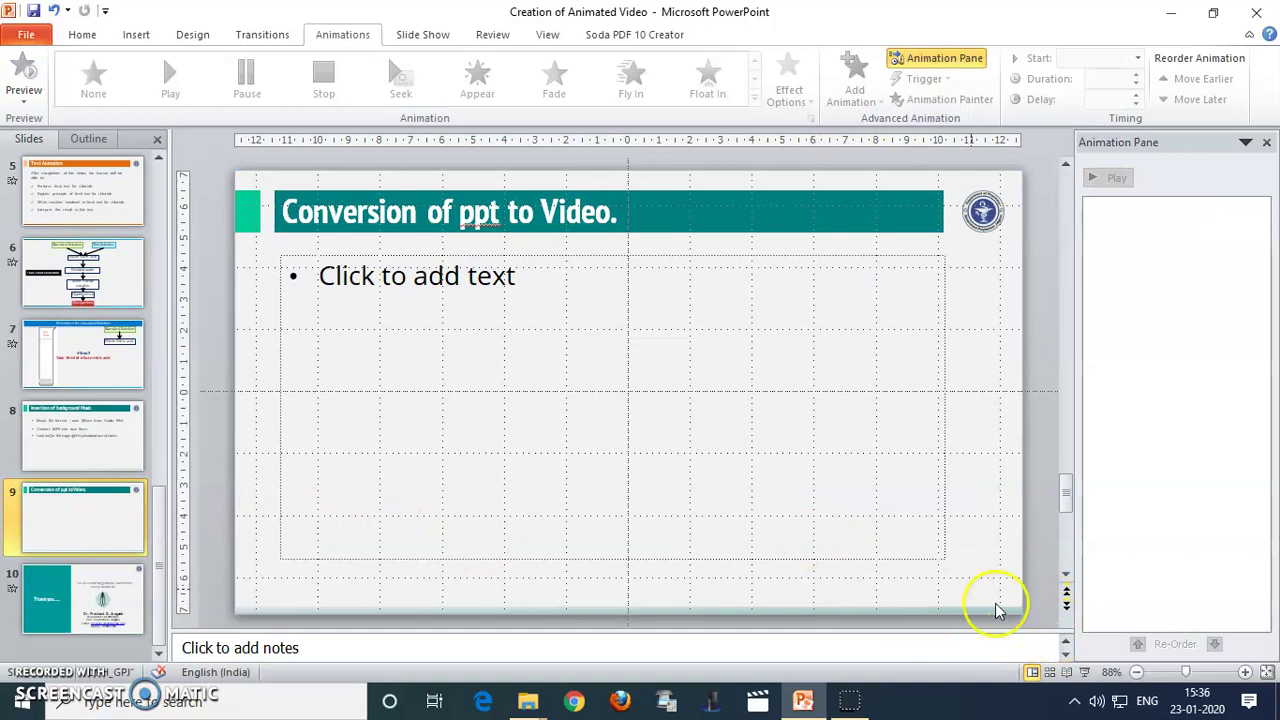
pyautogui.click(1084, 672)
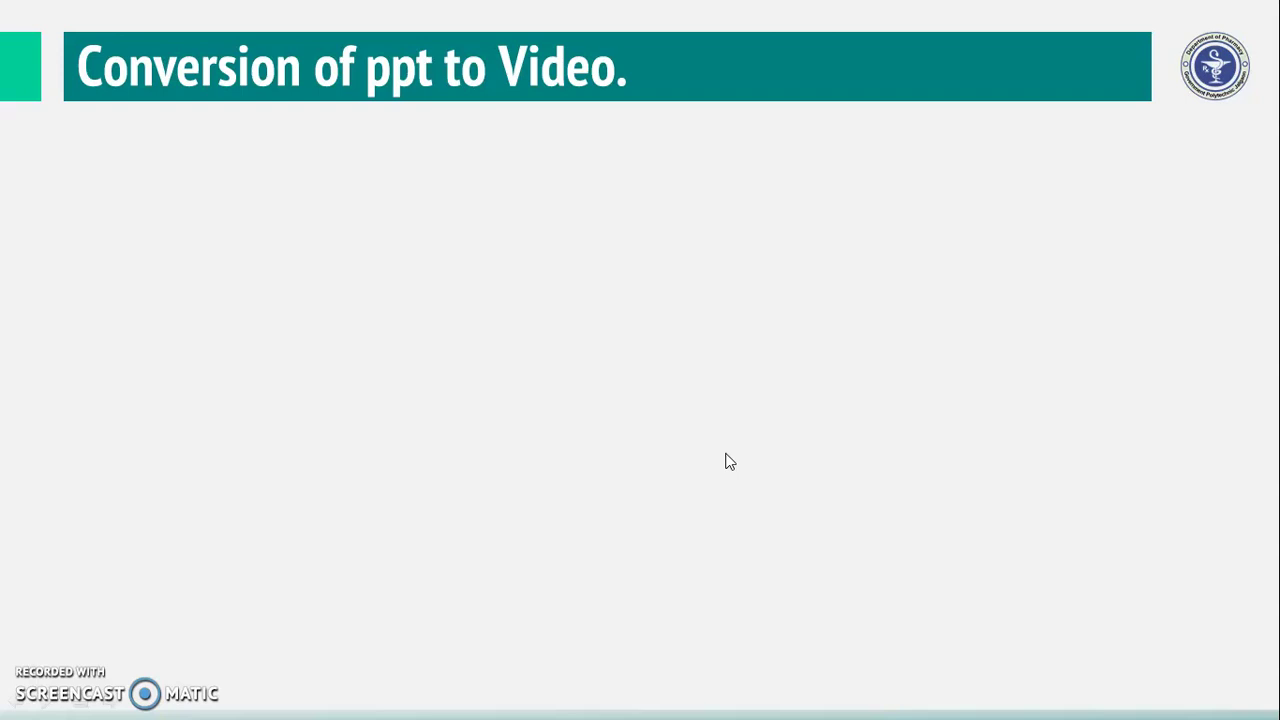
pyautogui.press('Escape')
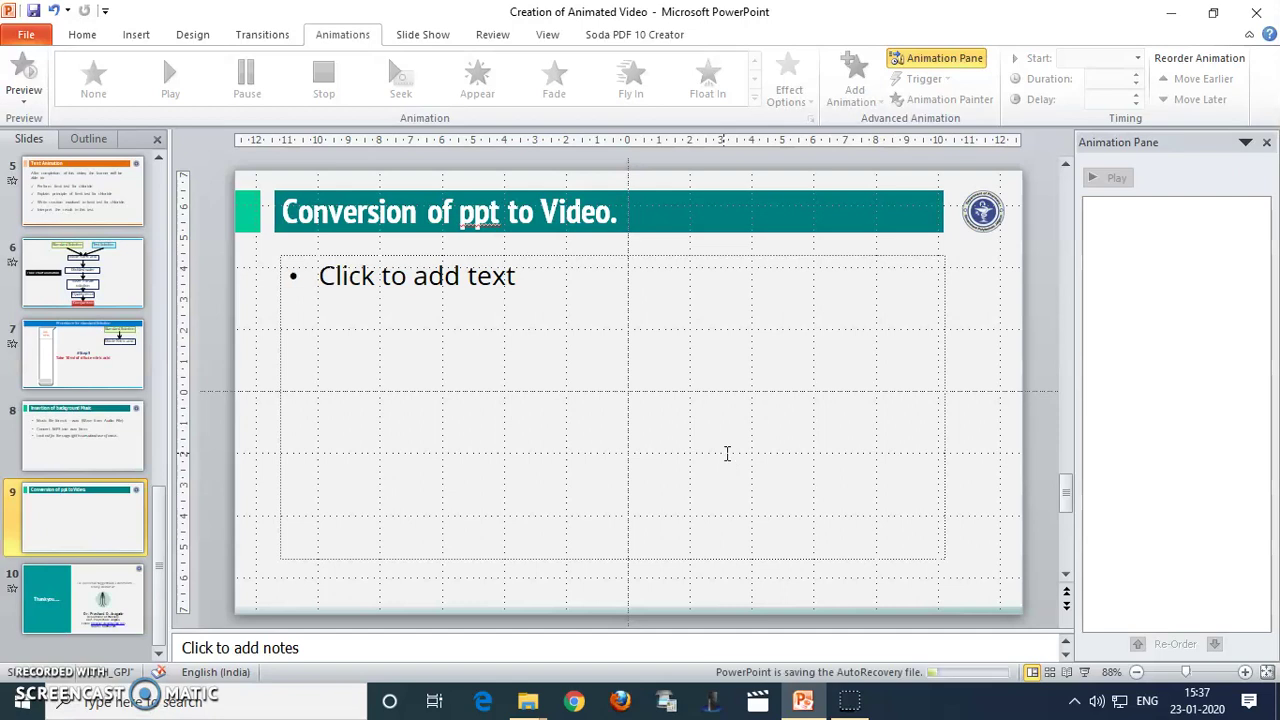
# - Pick Windows Media Video as the Save As type, cancel, then play the Thank you slide
pyautogui.click(20, 37)
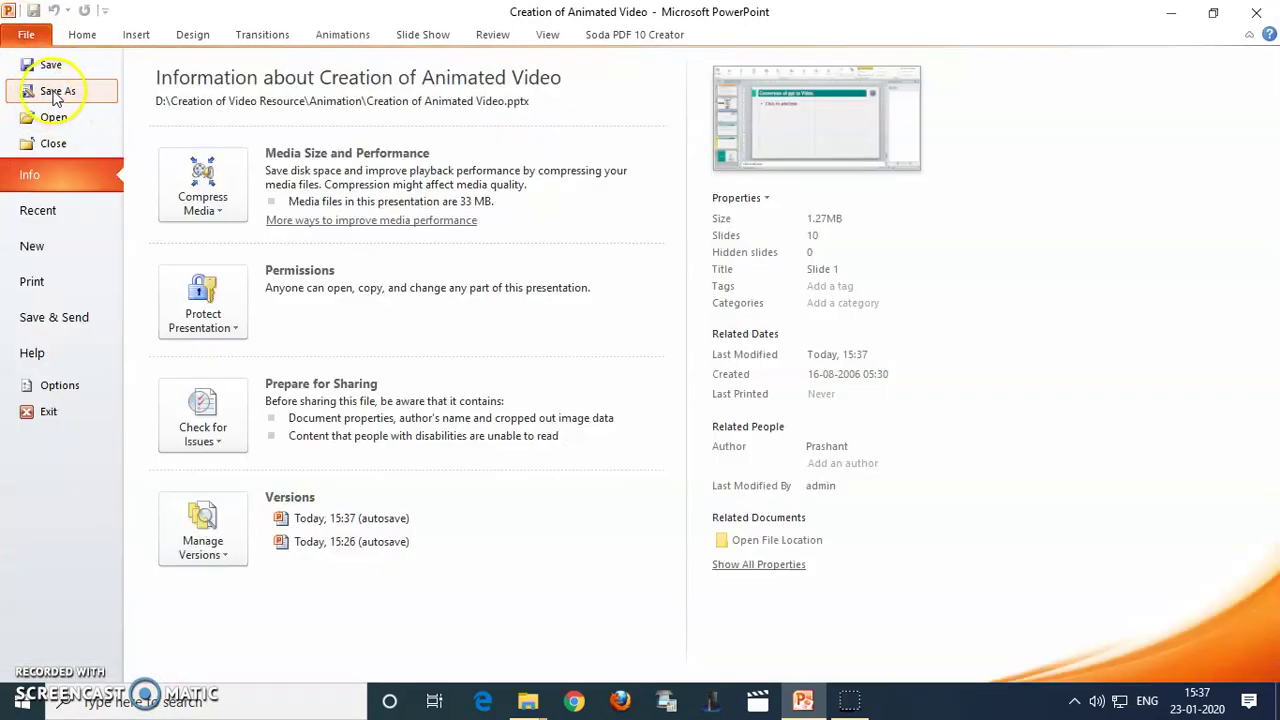
pyautogui.press('Escape')
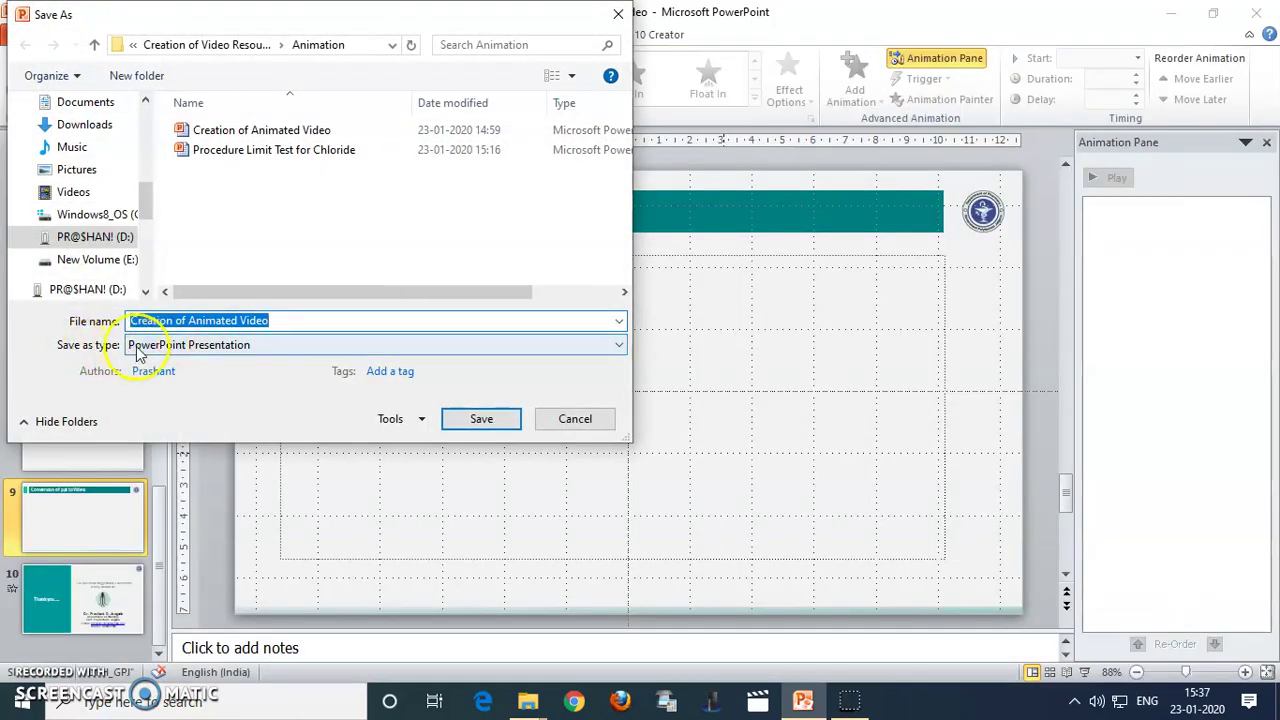
pyautogui.click(280, 345)
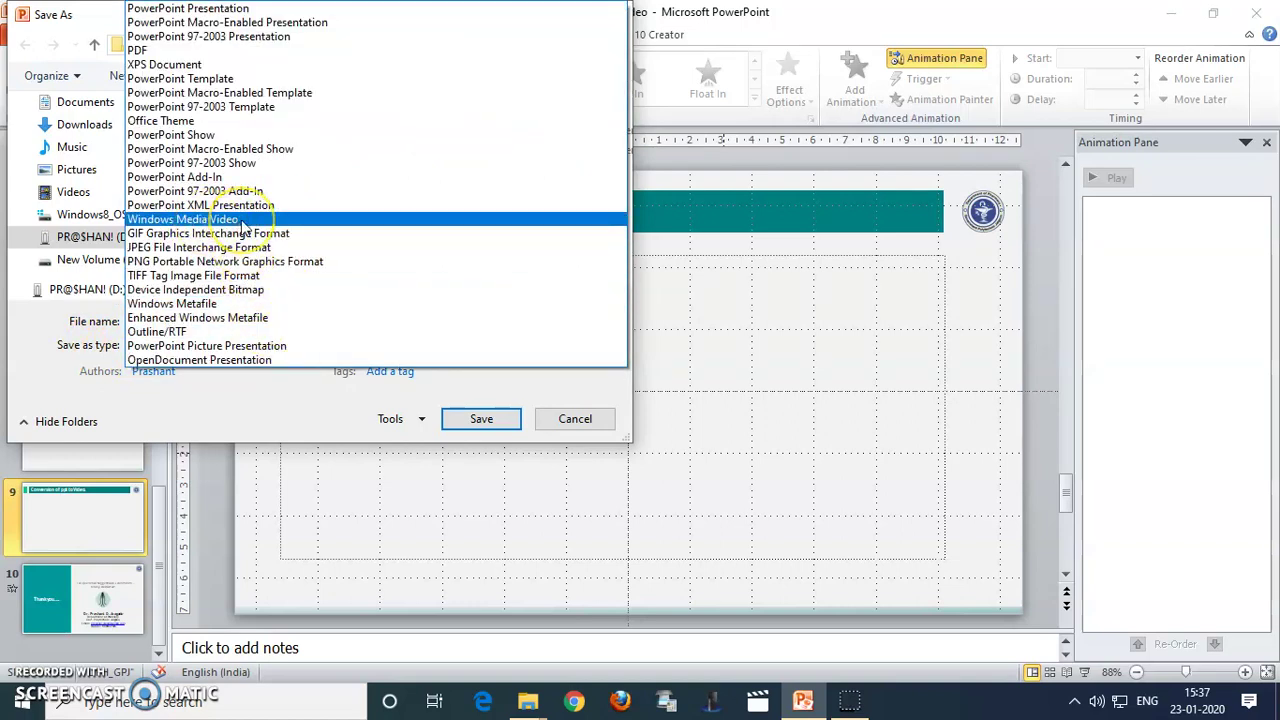
pyautogui.click(242, 220)
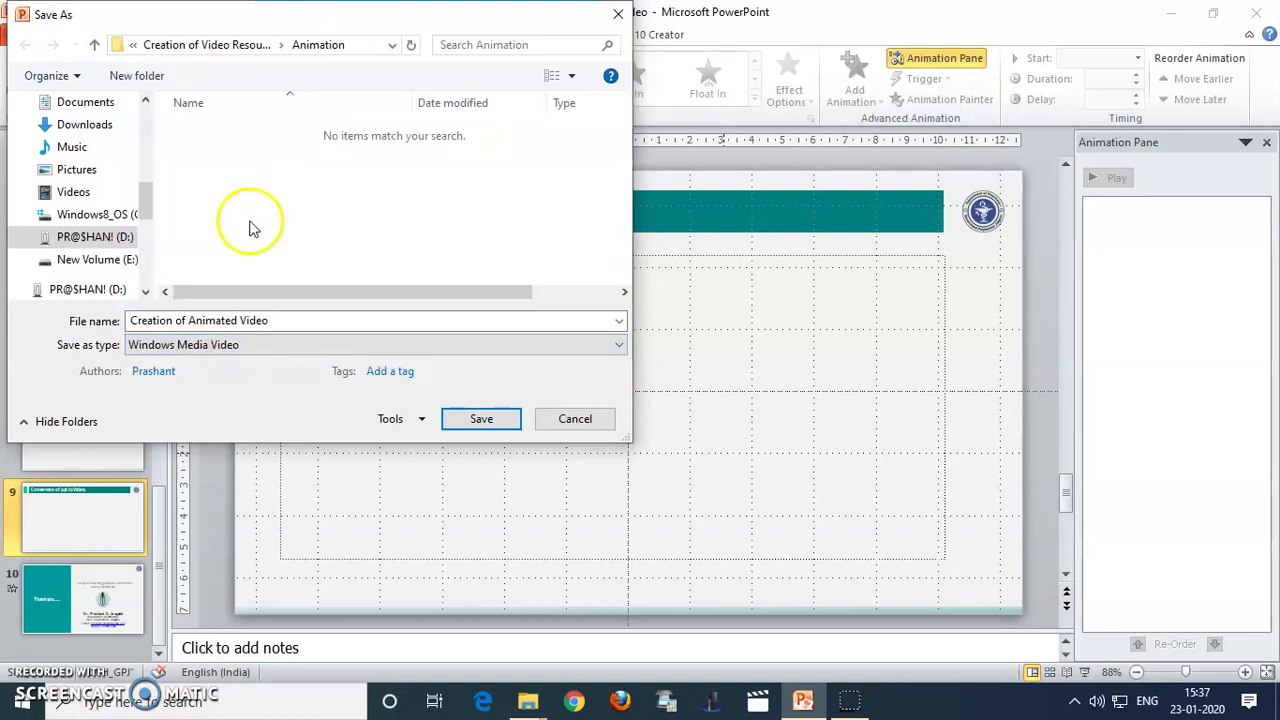
pyautogui.click(487, 422)
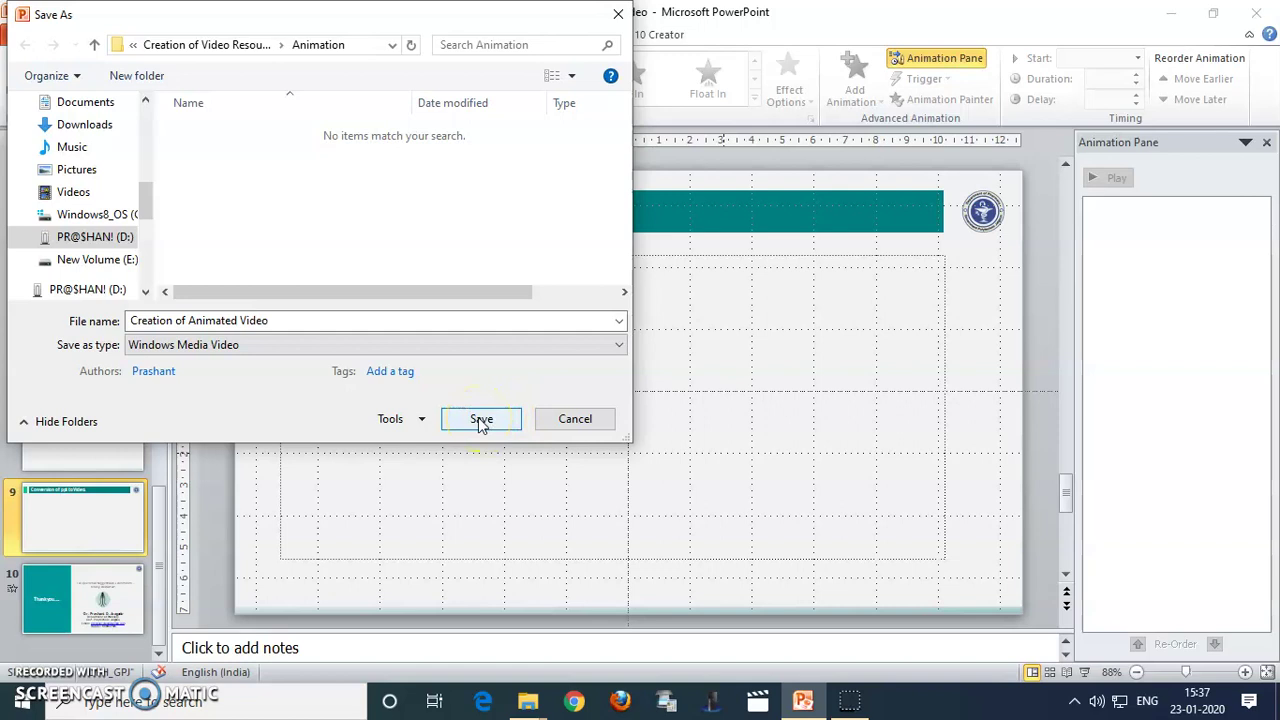
pyautogui.click(557, 420)
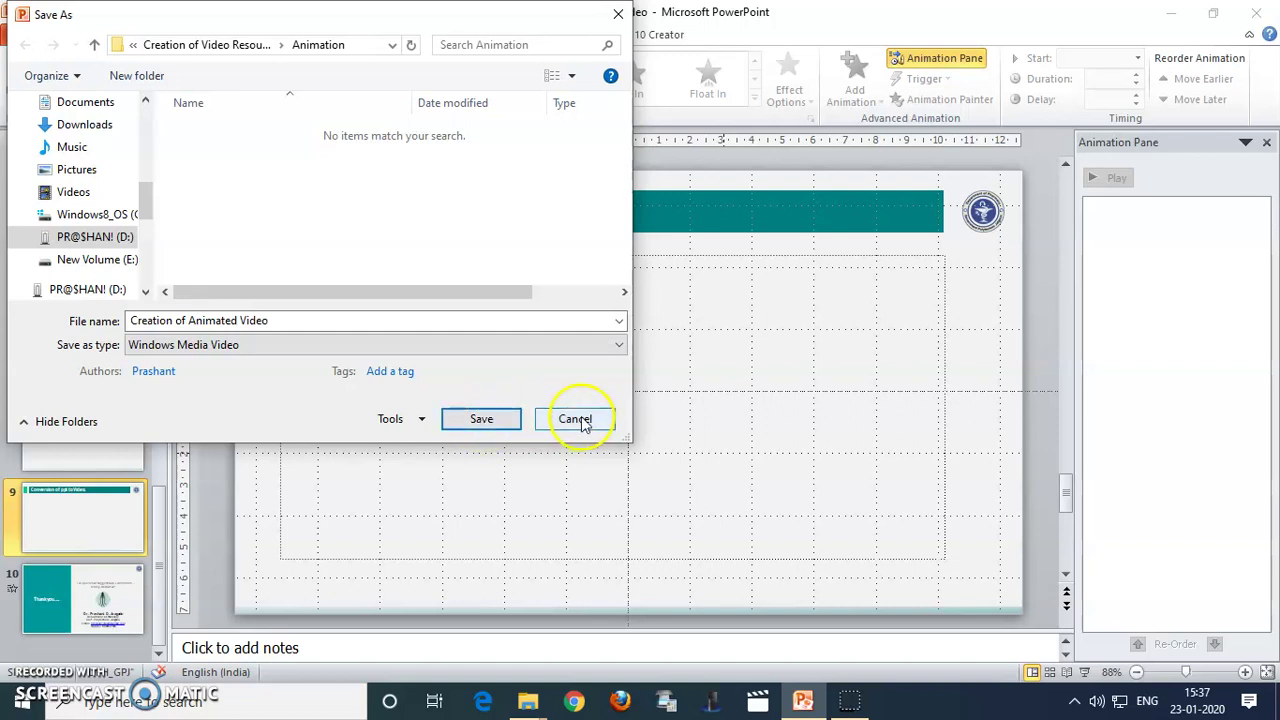
pyautogui.click(30, 603)
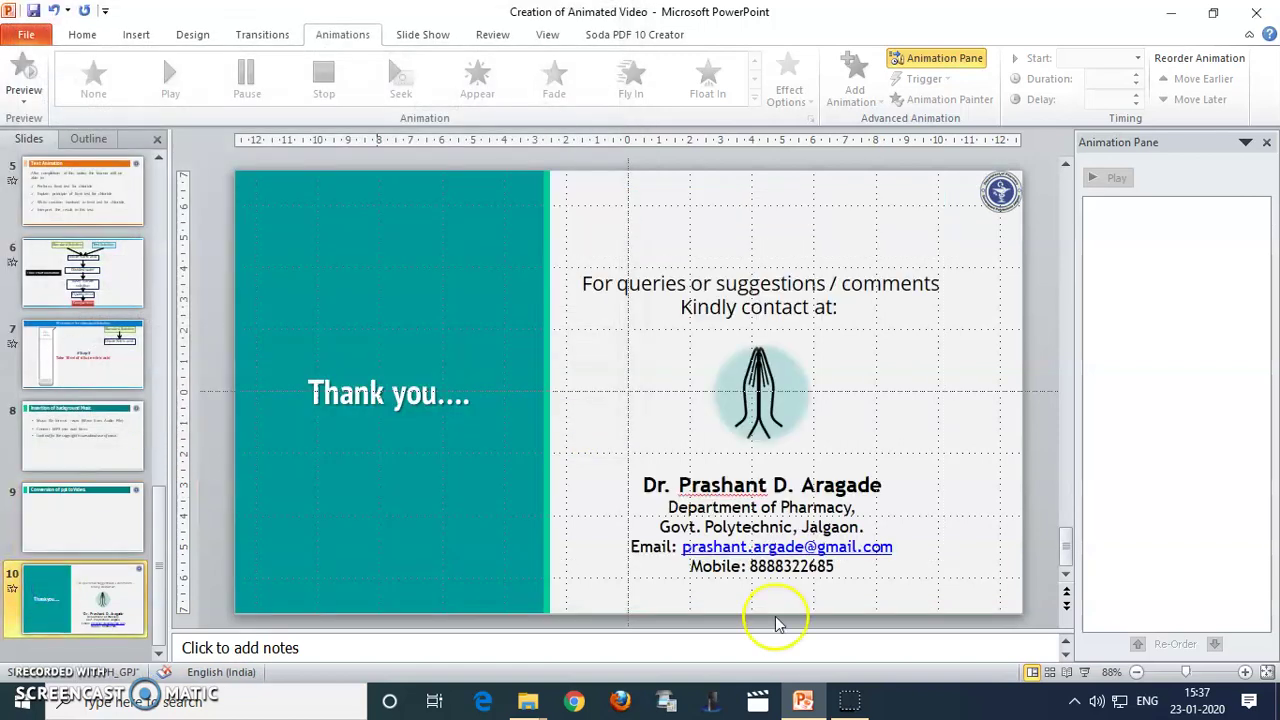
pyautogui.click(1087, 673)
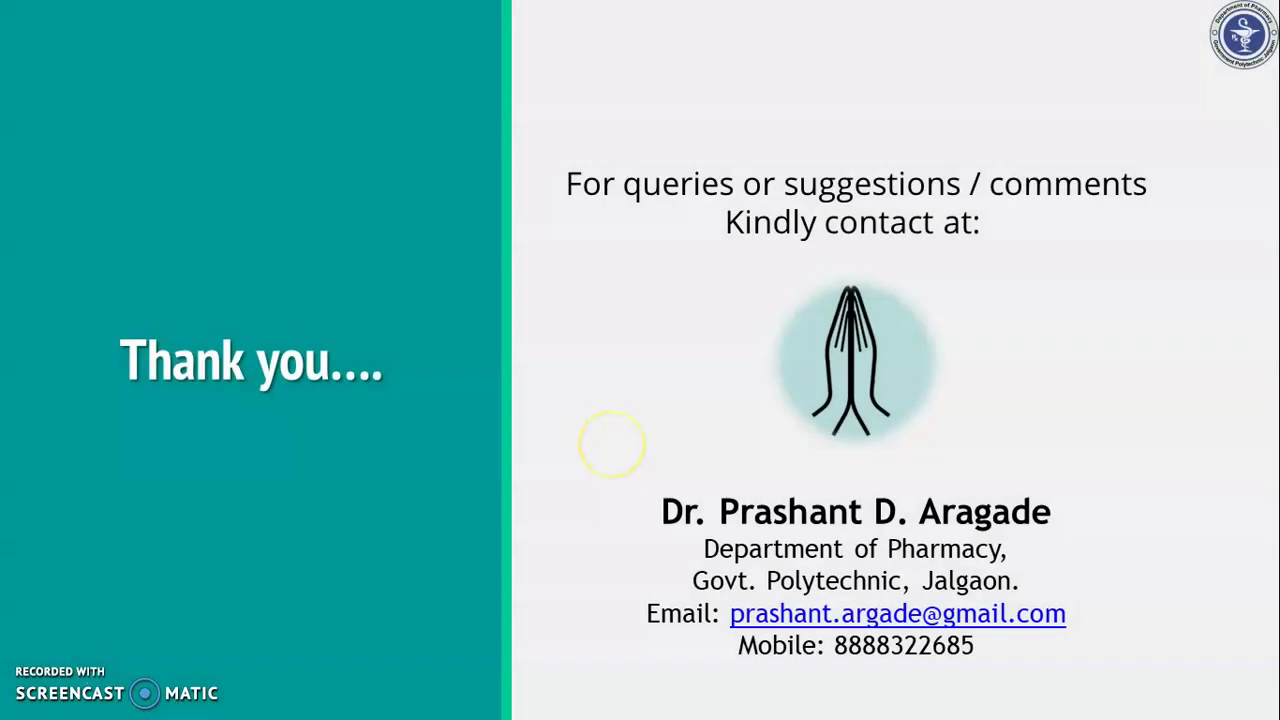